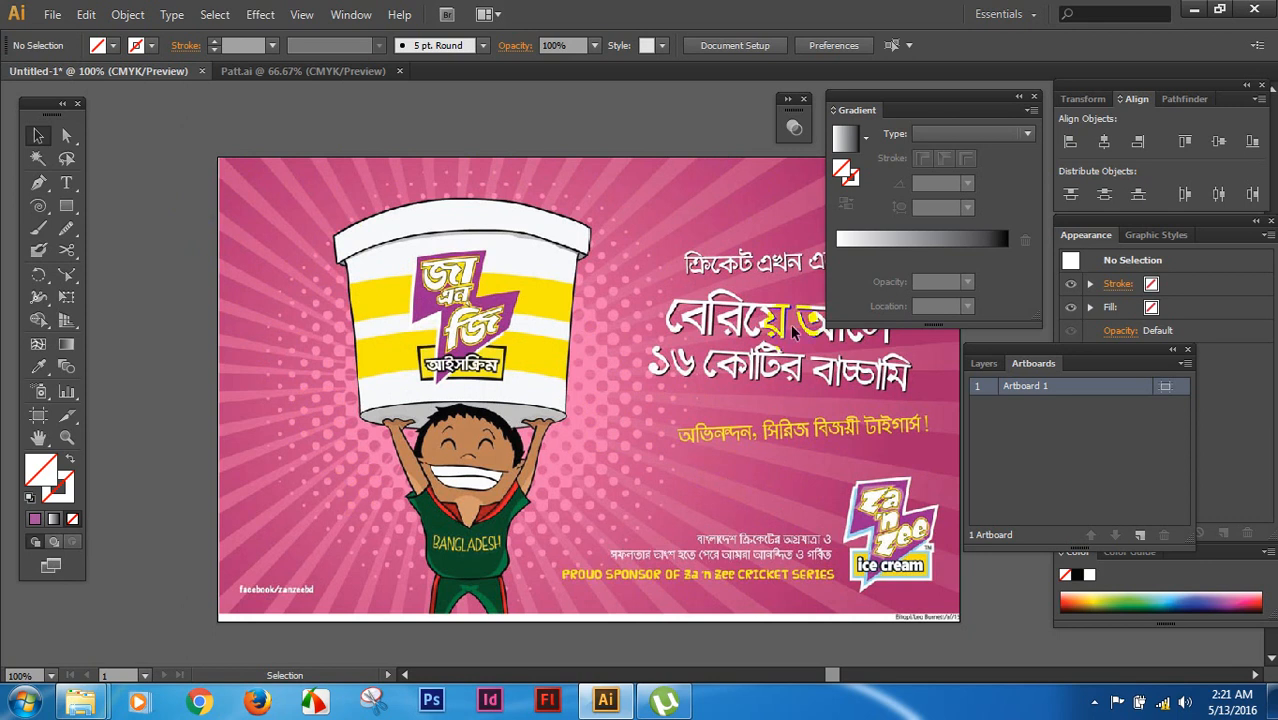
# Step: Open Zan-Zee-Ice-Cream-Communication.jpg from the DESKTOP-2 desktop folder, with the folder's files shown as extra large icons
pyautogui.click(1199, 9)
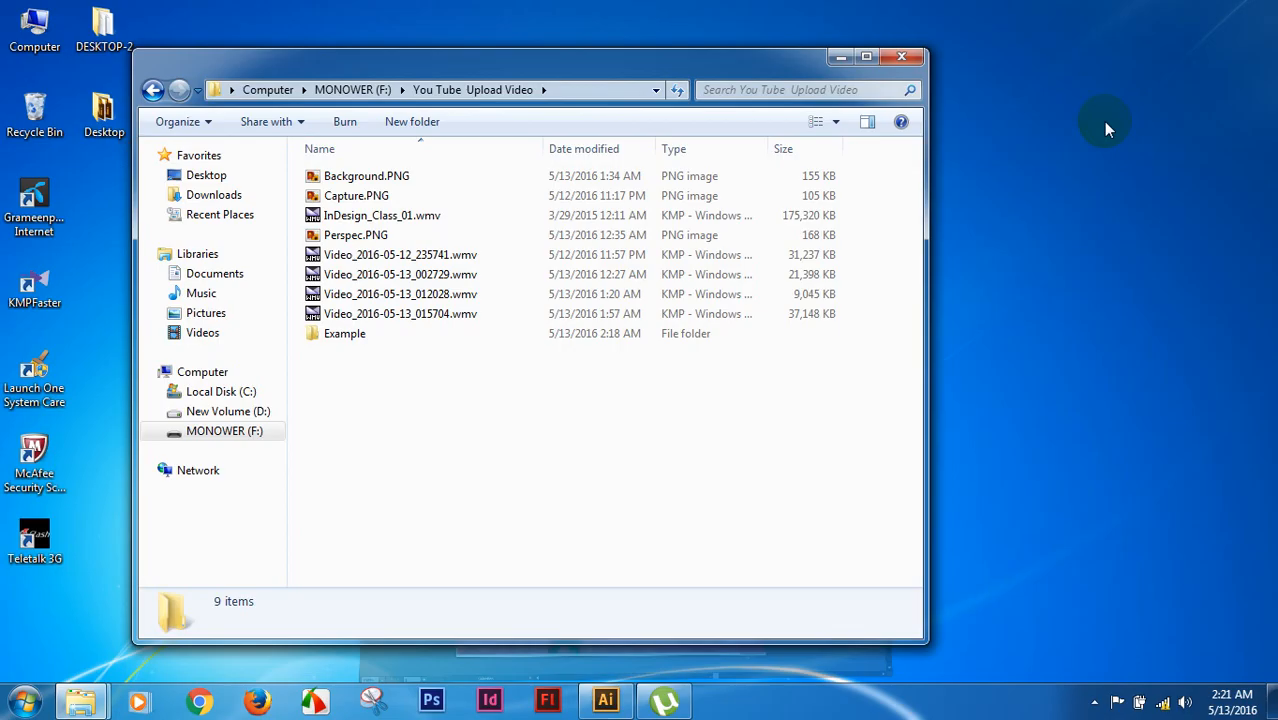
pyautogui.click(846, 62)
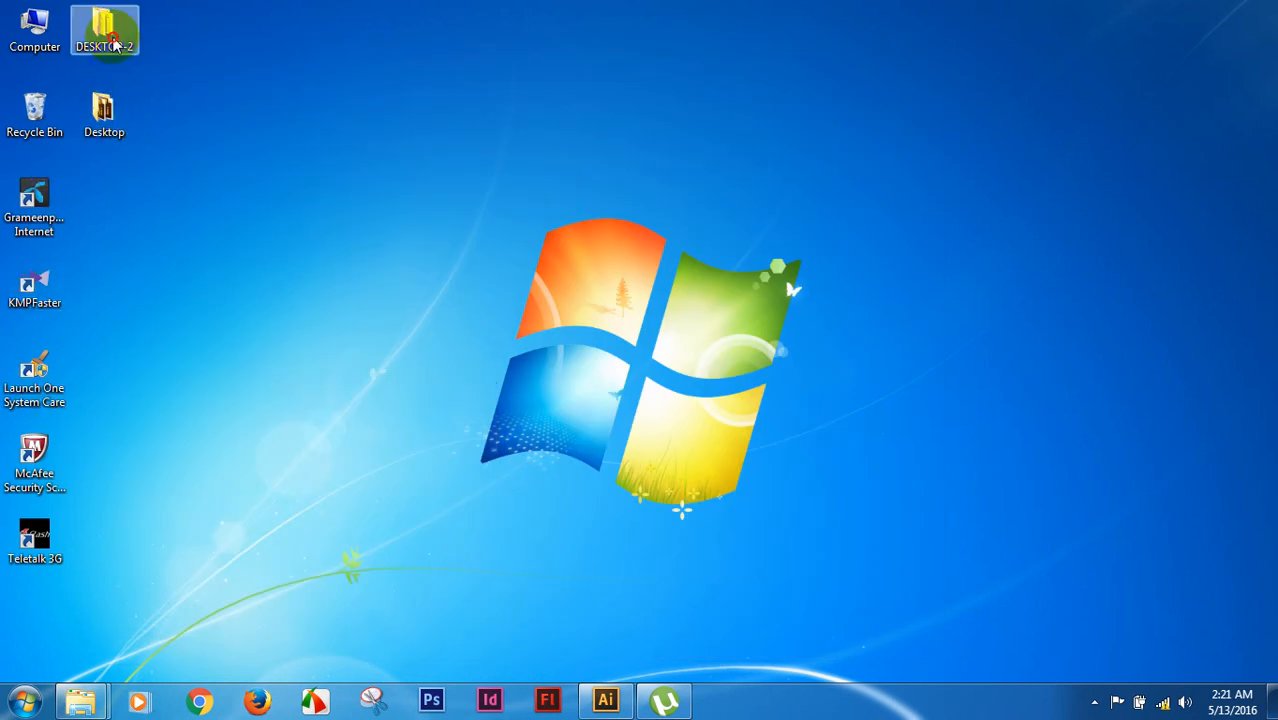
pyautogui.doubleClick(115, 45)
pyautogui.click(852, 145)
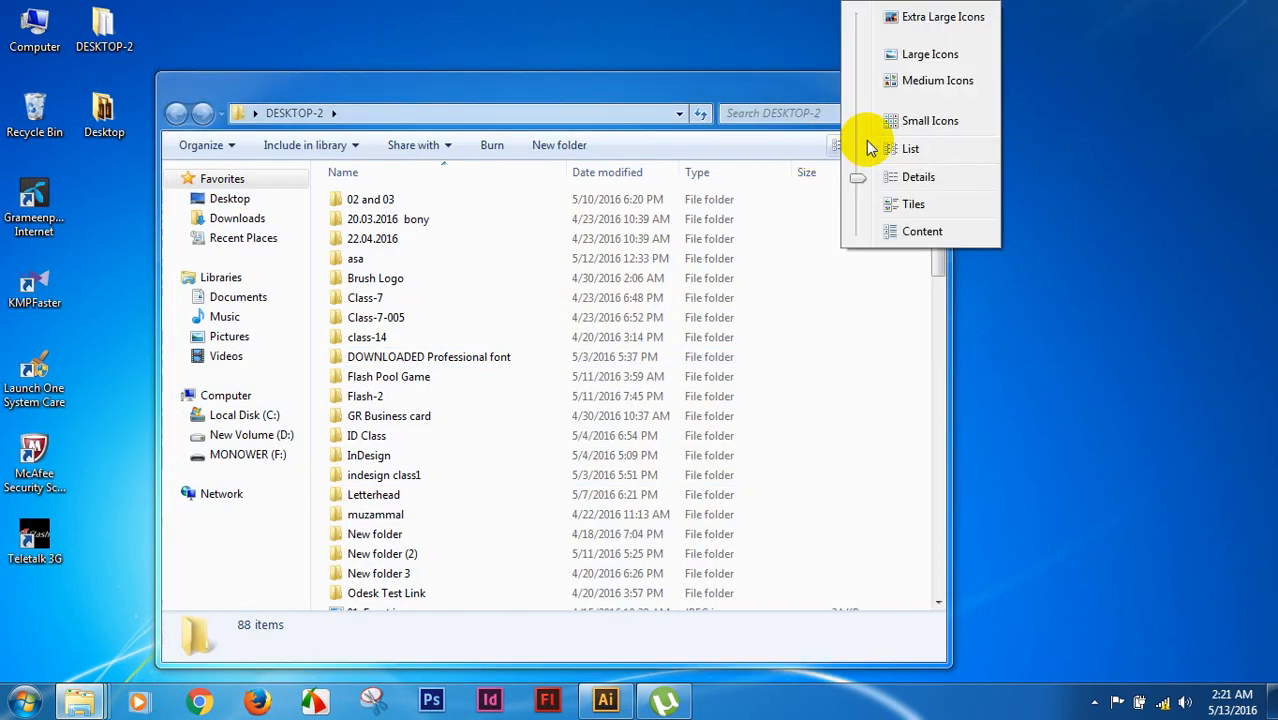
pyautogui.click(940, 17)
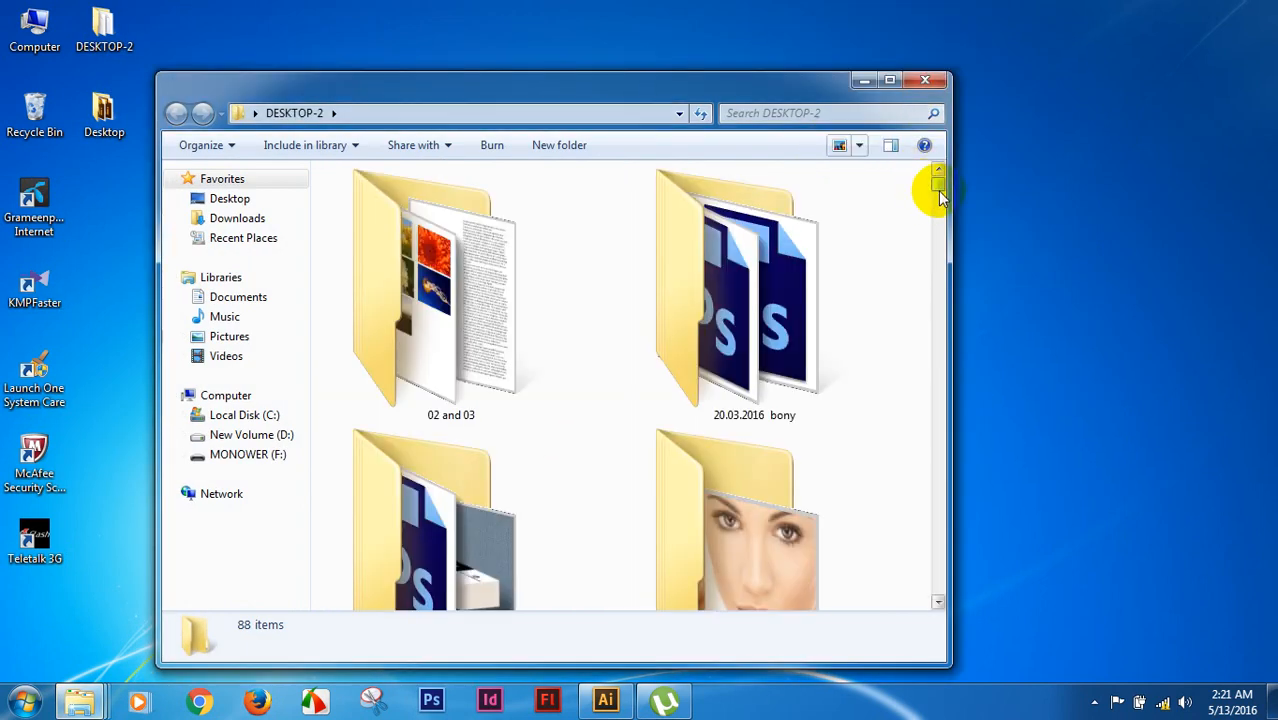
pyautogui.moveTo(933, 191); pyautogui.dragTo(940, 588)
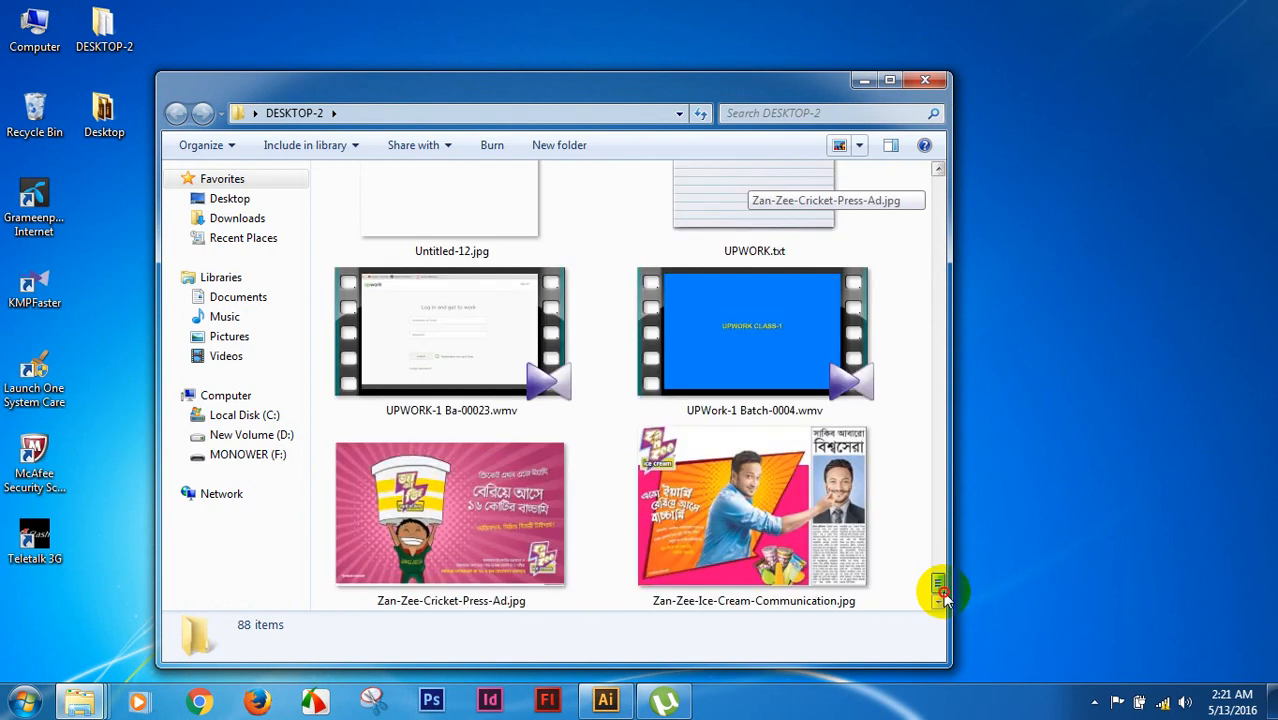
pyautogui.doubleClick(800, 565)
# Step: Examine the ice cream ad image, close it with its folder window put away, and switch back to Illustrator
pyautogui.click(829, 62)
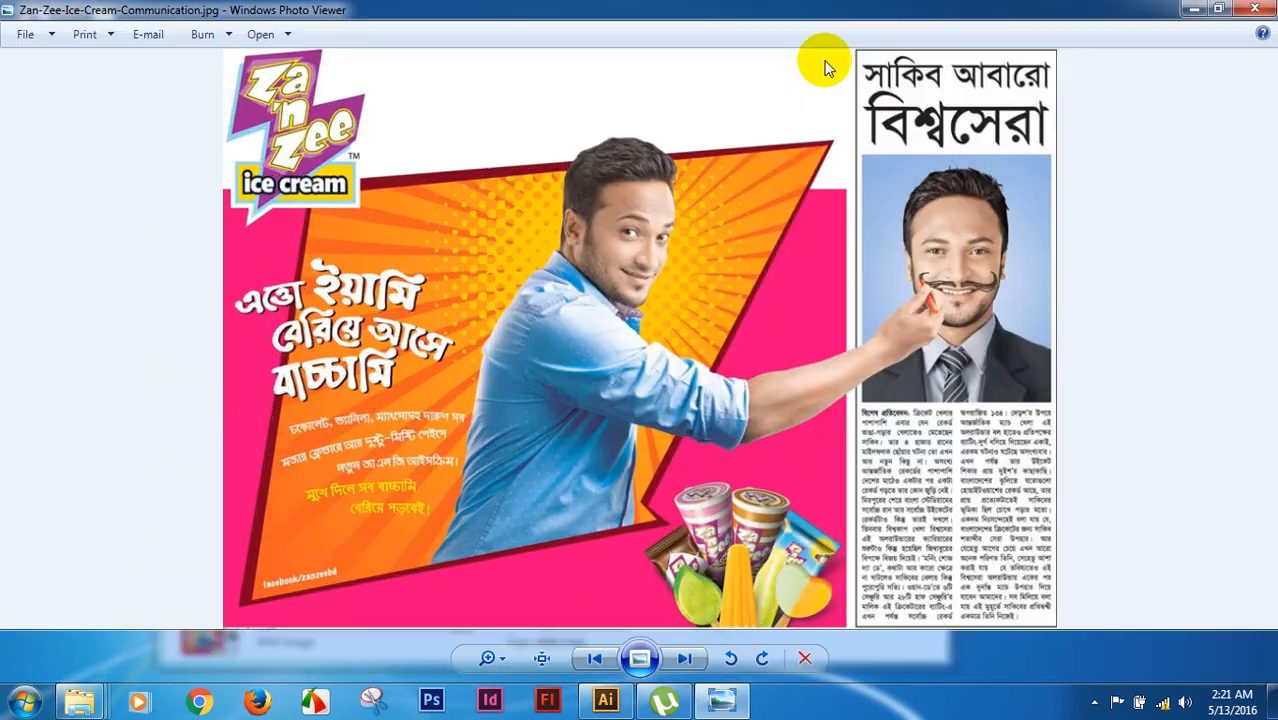
pyautogui.scroll(2, 589, 262)
pyautogui.scroll(-2, 441, 272)
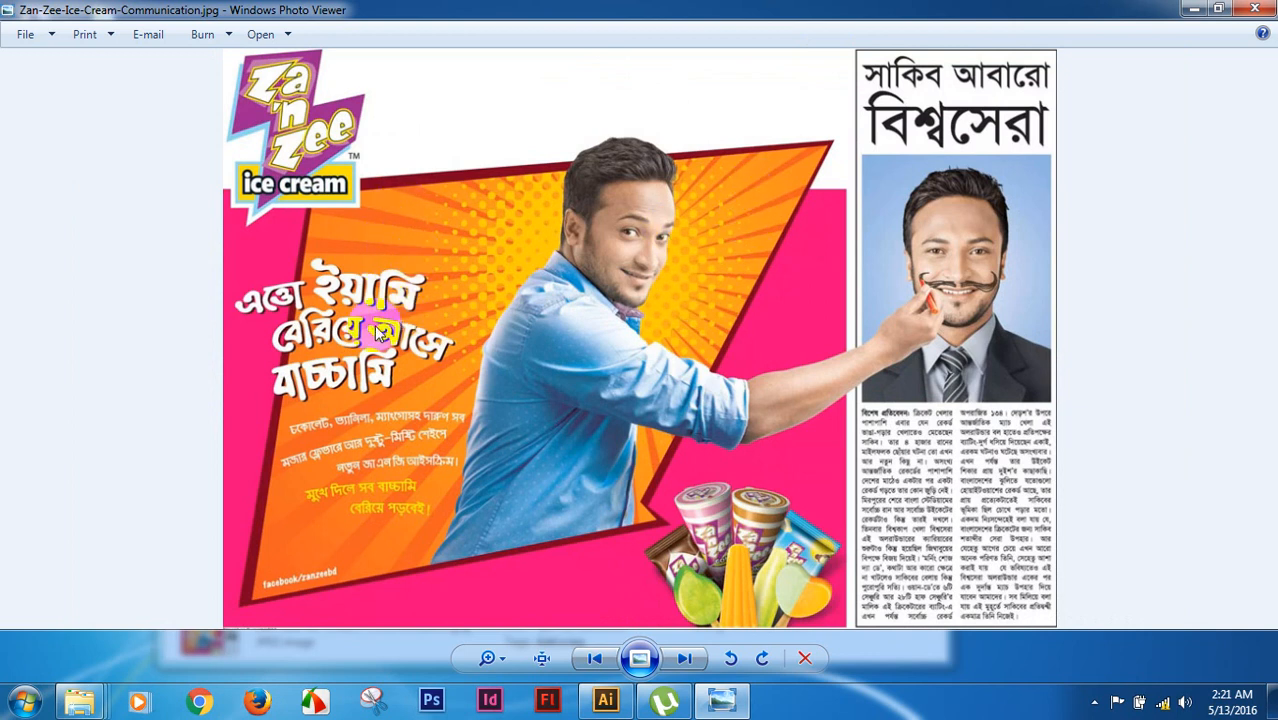
pyautogui.click(1262, 10)
pyautogui.click(858, 76)
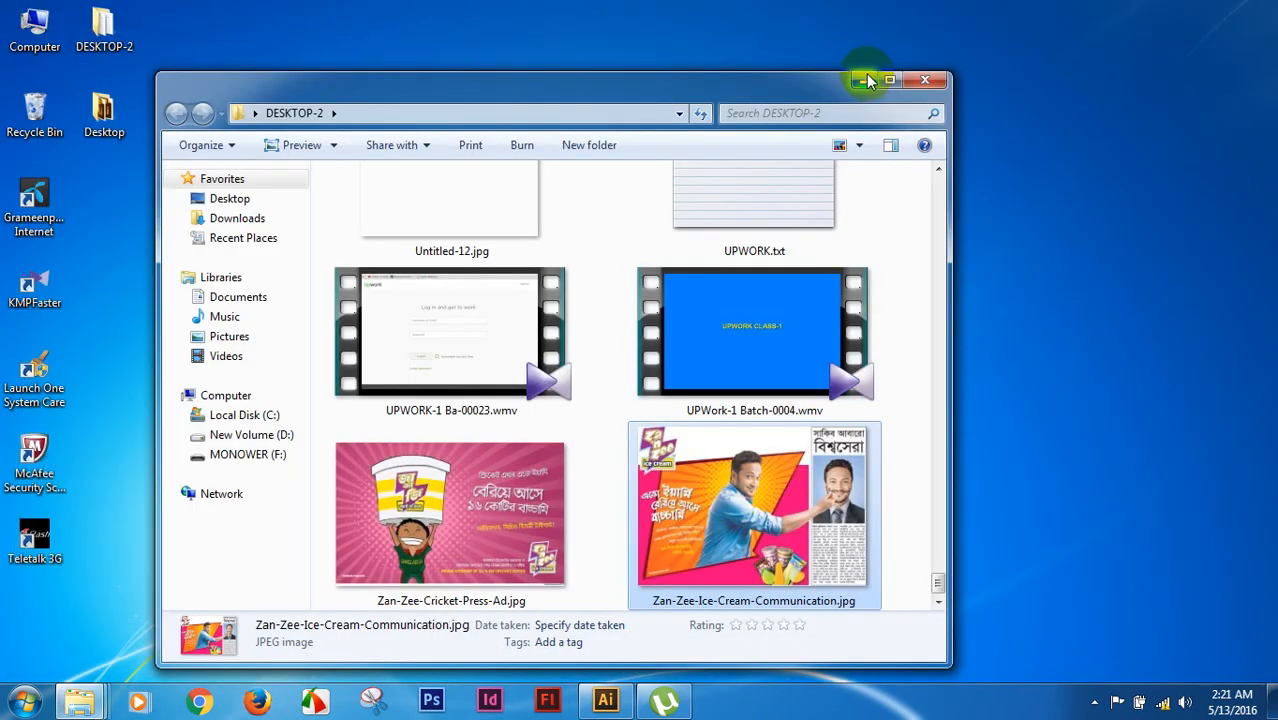
pyautogui.click(605, 699)
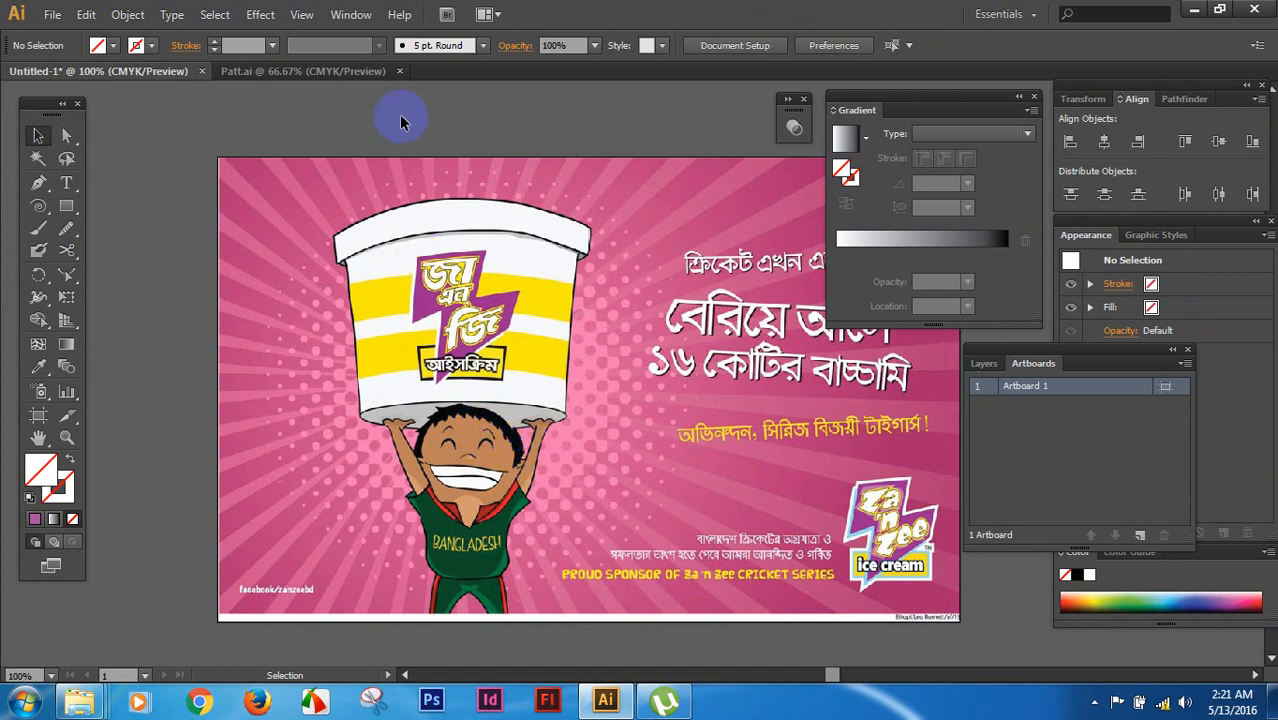
# Step: Create a new A4 landscape document in RGB color mode
pyautogui.hotkey('ctrl', 'n')
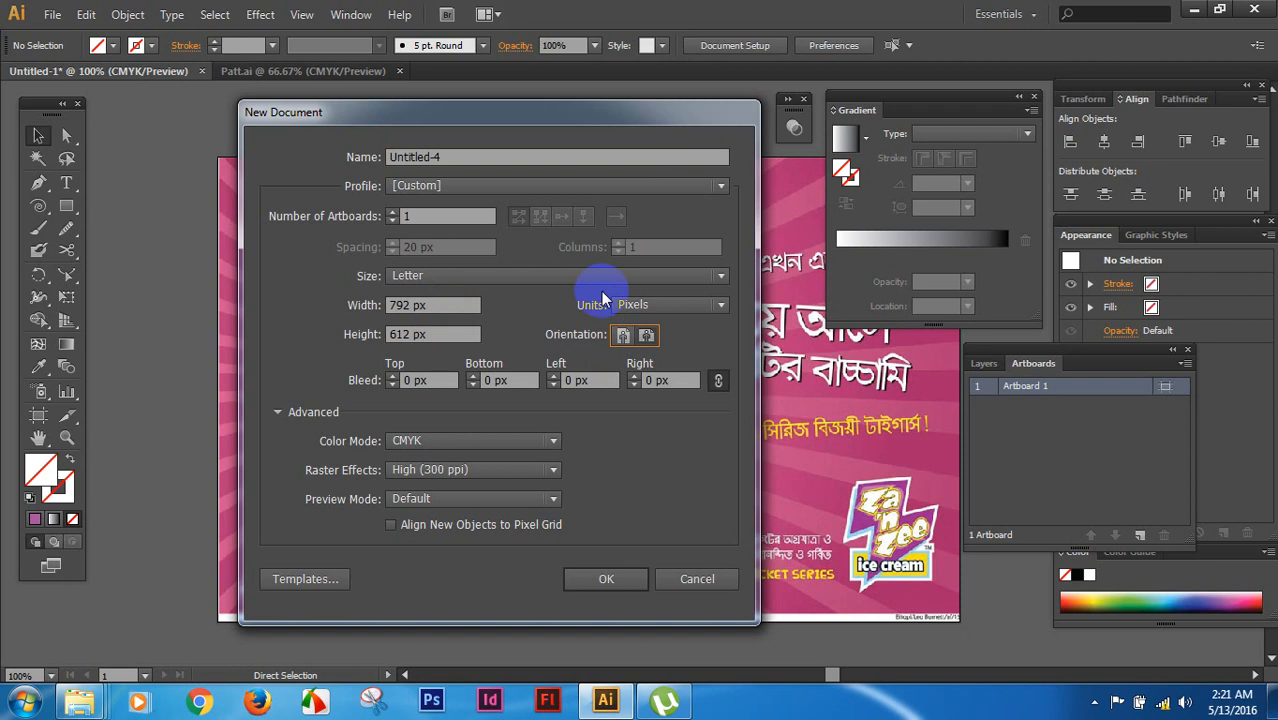
pyautogui.click(543, 278)
pyautogui.click(412, 383)
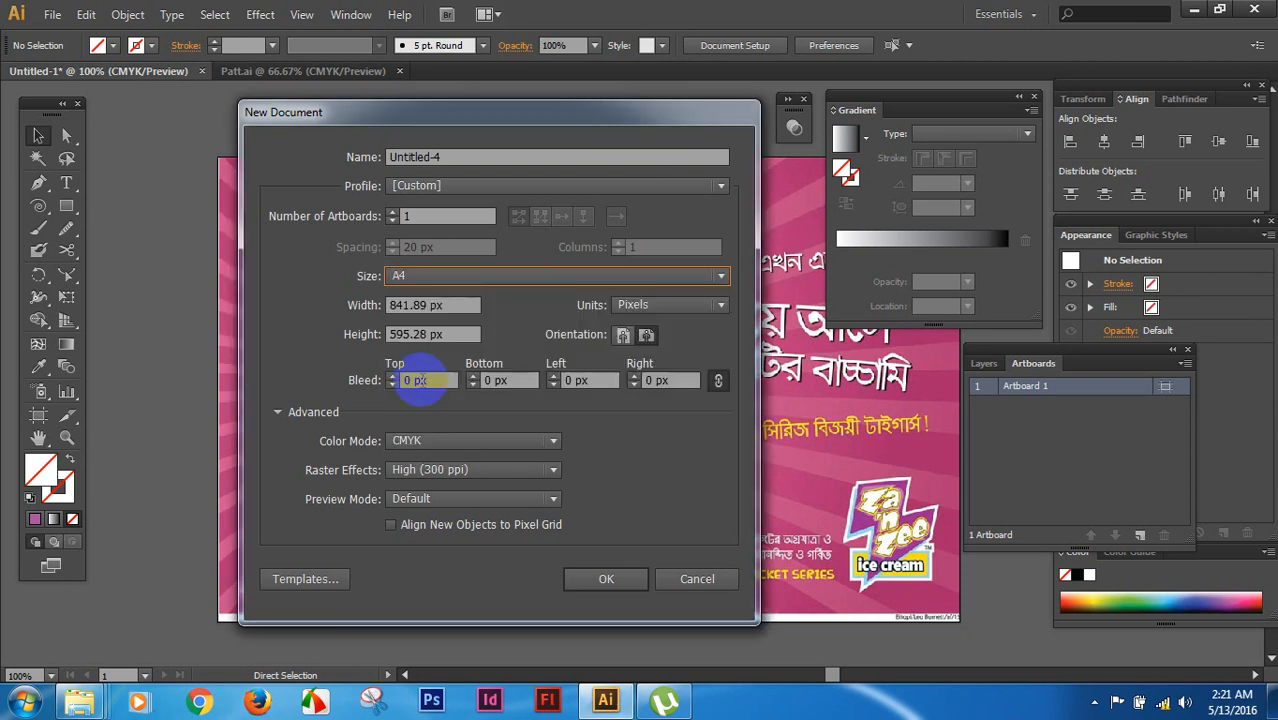
pyautogui.click(502, 442)
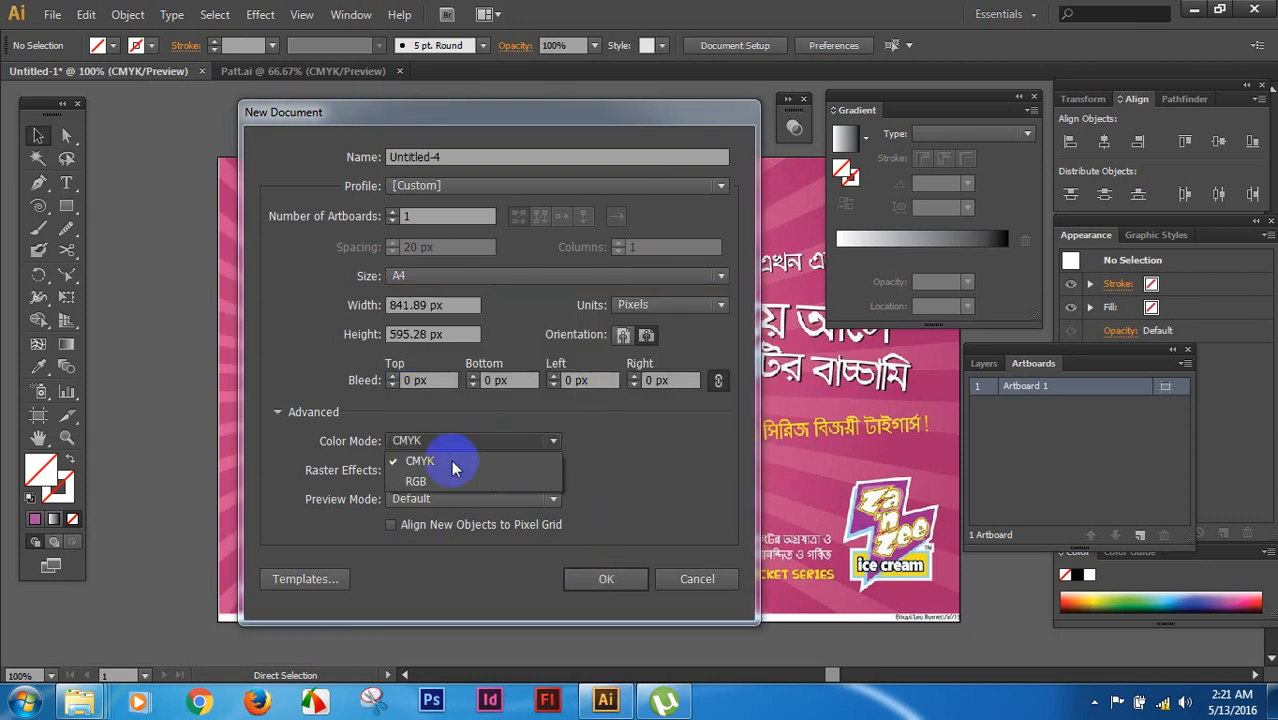
pyautogui.click(480, 478)
pyautogui.click(604, 580)
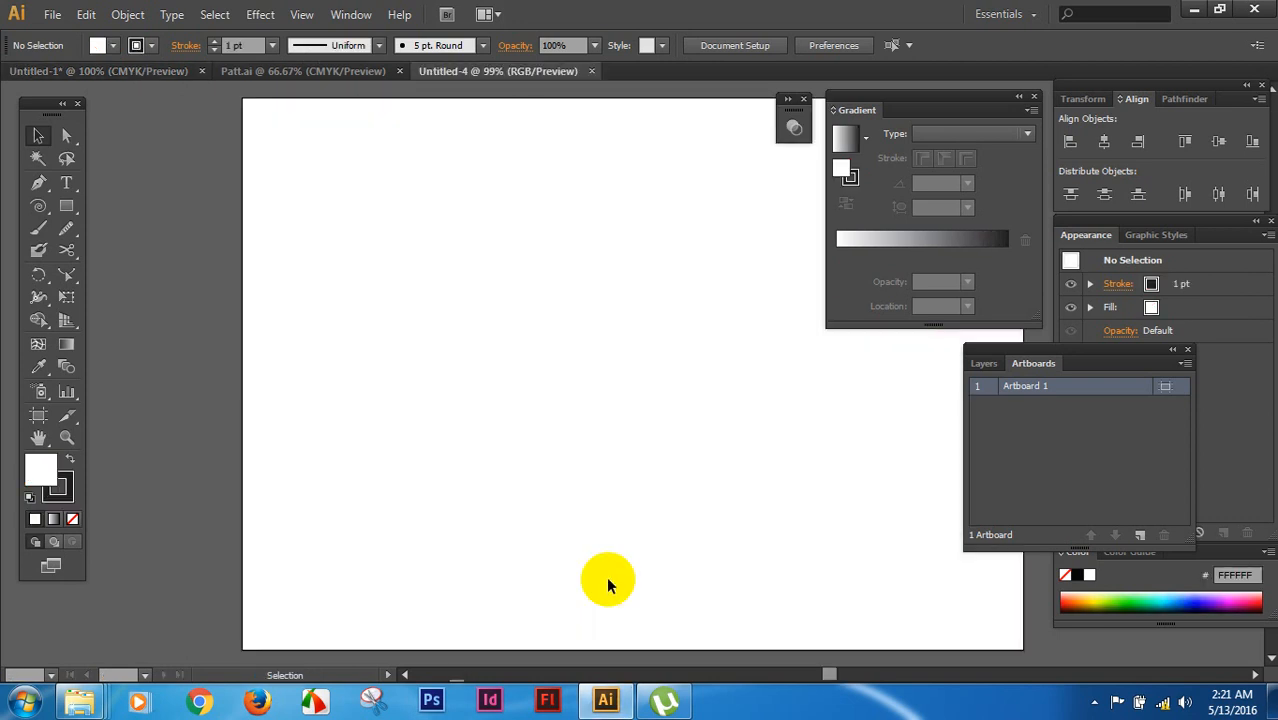
pyautogui.hotkey('ctrl', '-')
pyautogui.moveTo(672, 443); pyautogui.dragTo(423, 438)
pyautogui.hotkey('shift', 'o')
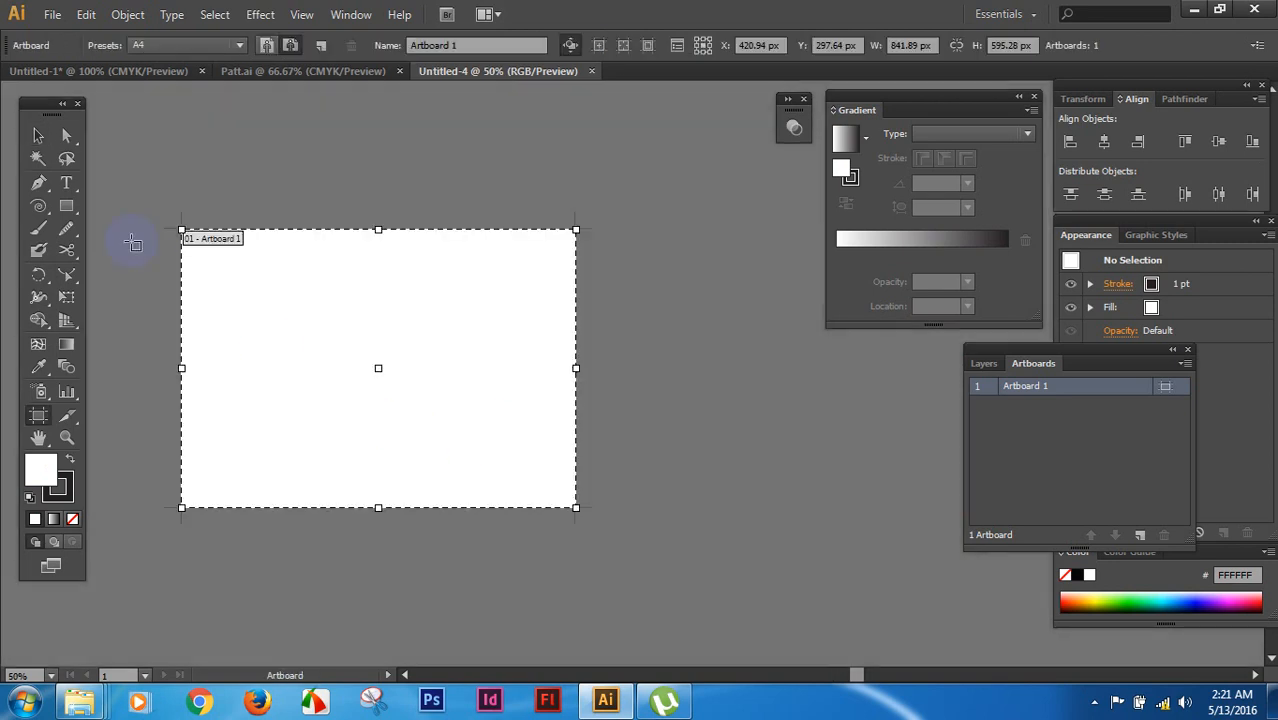
pyautogui.click(38, 135)
pyautogui.moveTo(375, 361)
pyautogui.mouseDown()
pyautogui.moveTo(431, 400)
pyautogui.moveTo(396, 367)
pyautogui.mouseUp()
pyautogui.keyDown('ctrl'); pyautogui.click(470, 378); pyautogui.keyUp('ctrl')
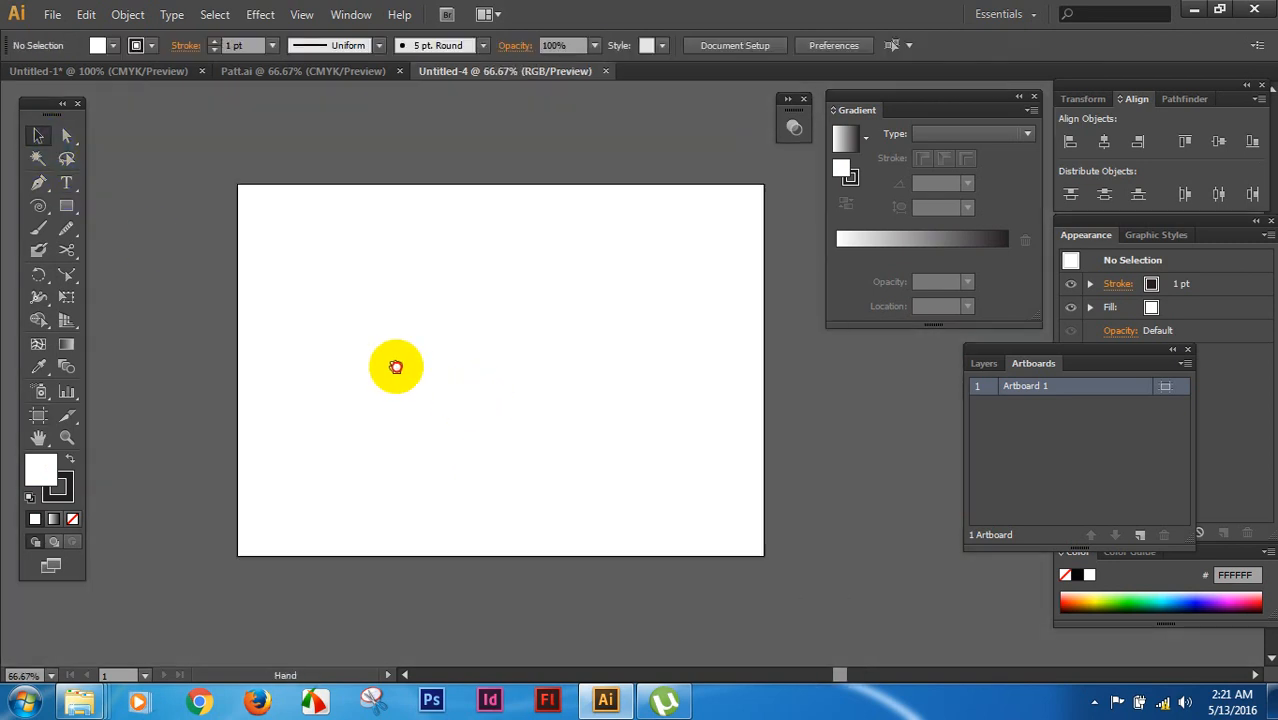
pyautogui.click(38, 185)
pyautogui.moveTo(40, 190); pyautogui.dragTo(112, 180)
pyautogui.click(179, 74)
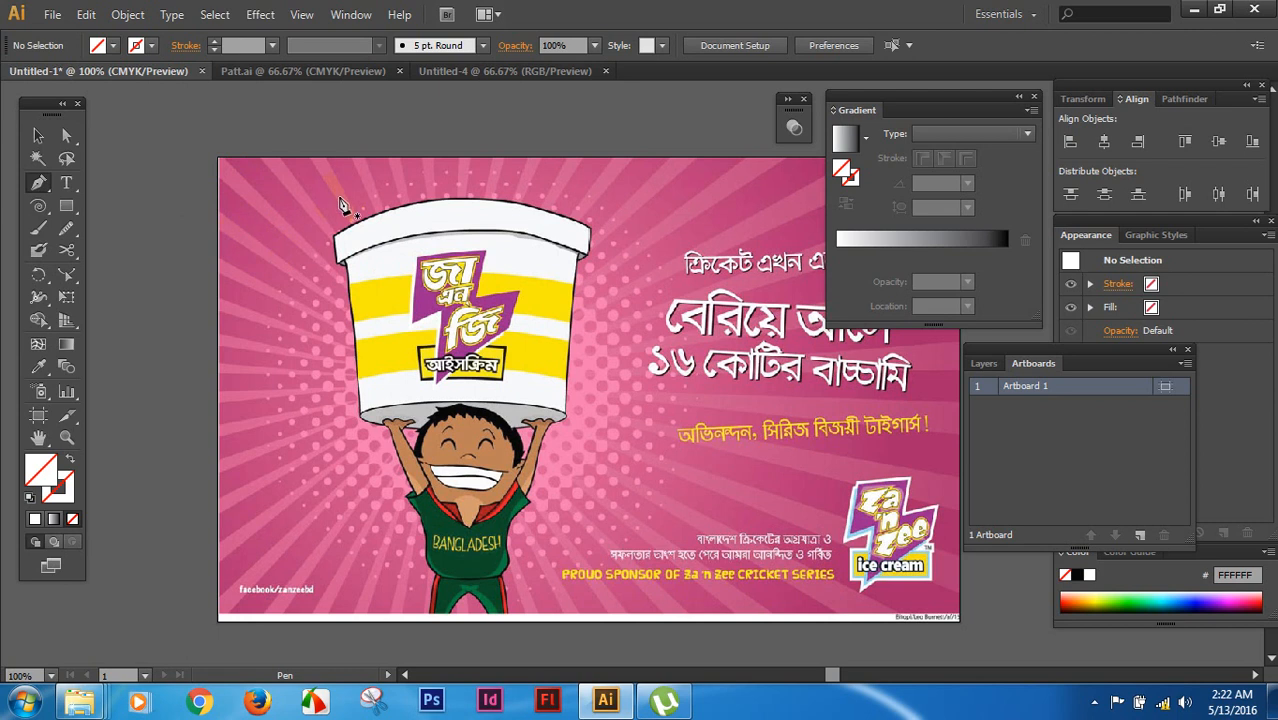
pyautogui.click(1195, 12)
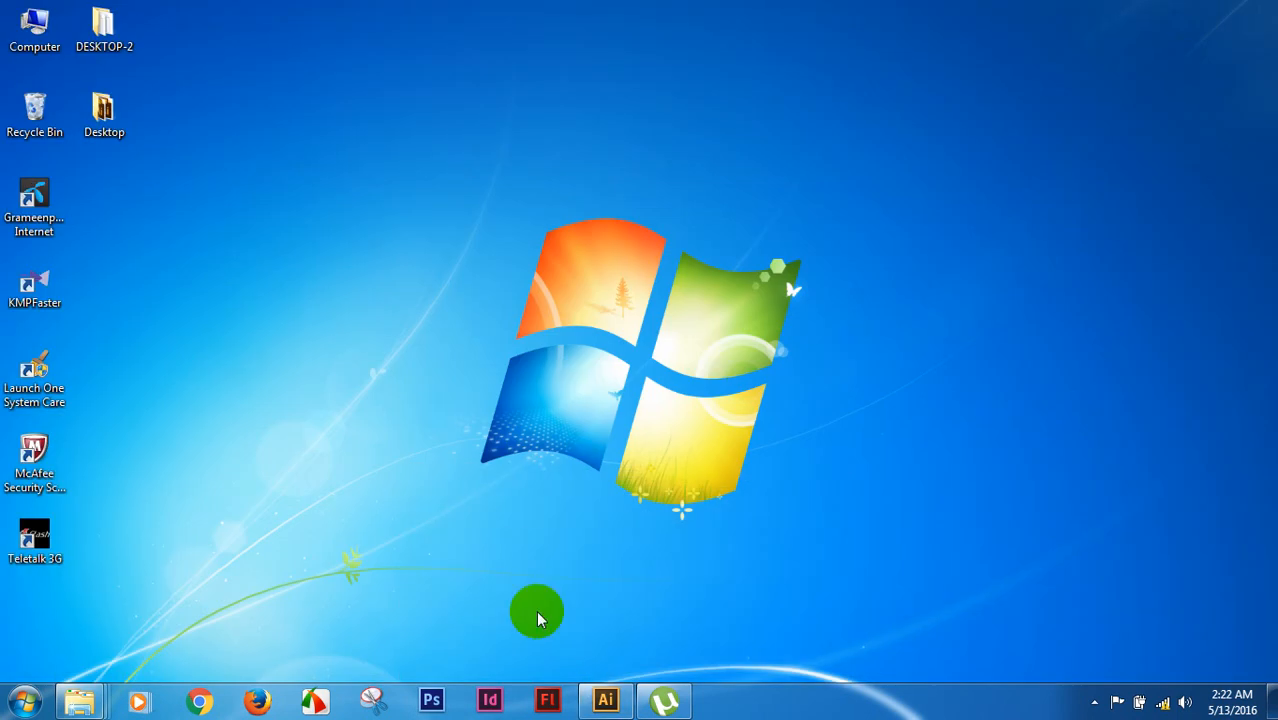
pyautogui.click(632, 710)
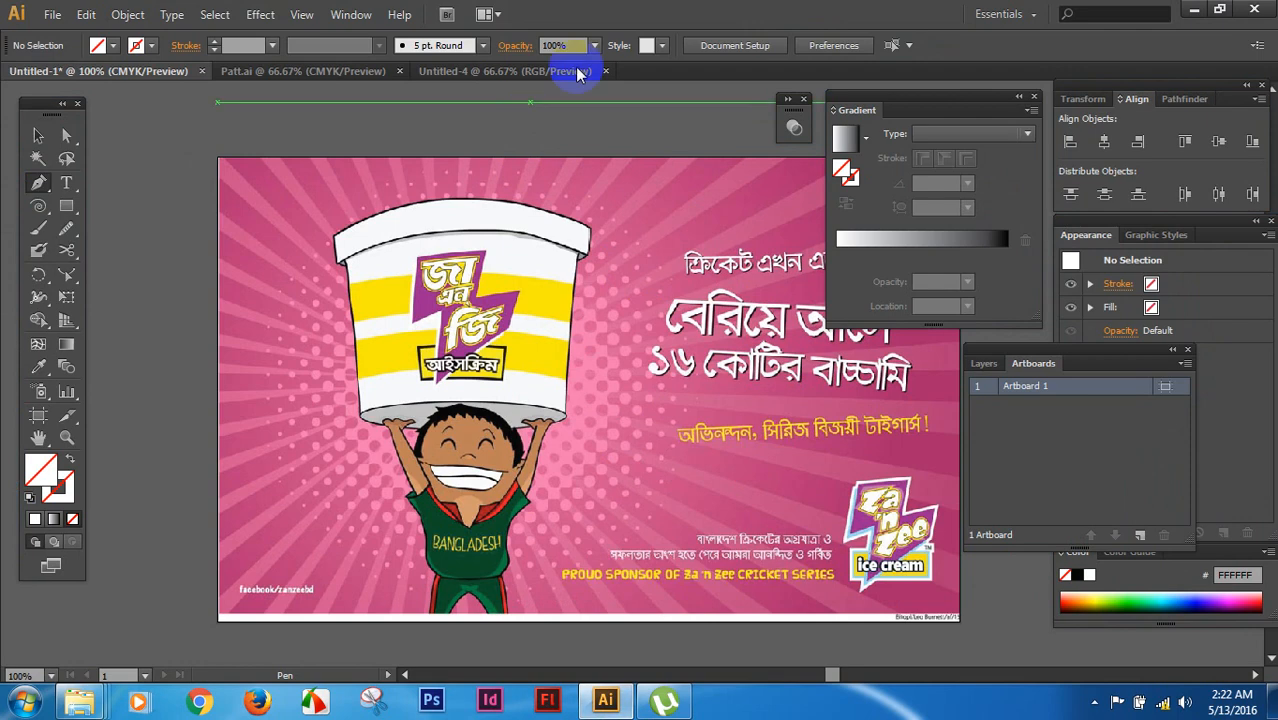
pyautogui.click(570, 71)
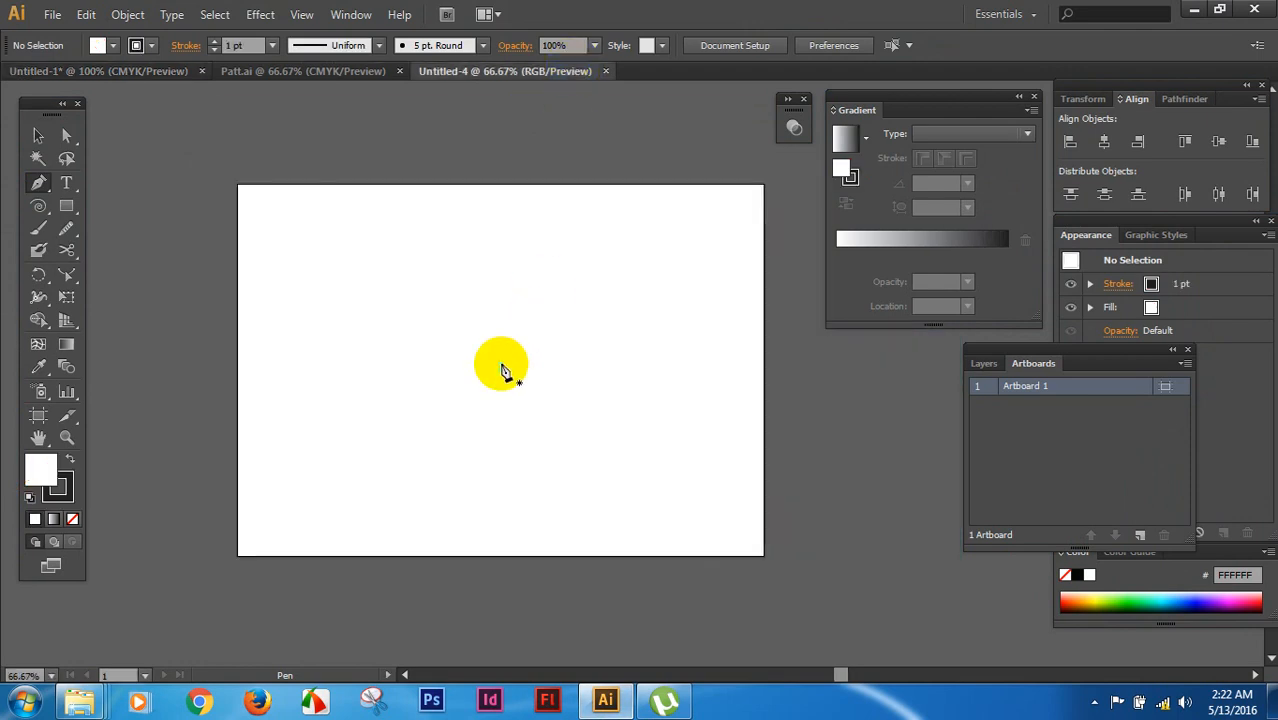
# Step: Draw a rectangle covering the whole artboard and remove its stroke
pyautogui.click(35, 135)
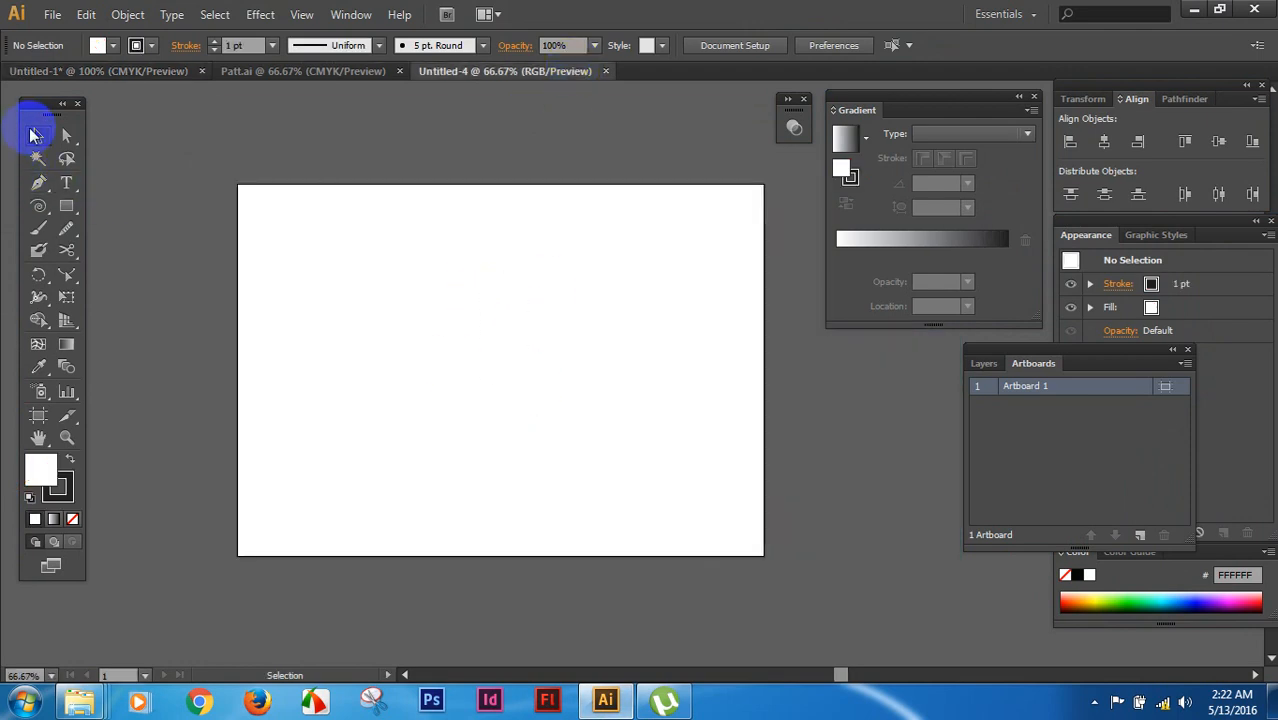
pyautogui.moveTo(65, 205); pyautogui.dragTo(98, 207)
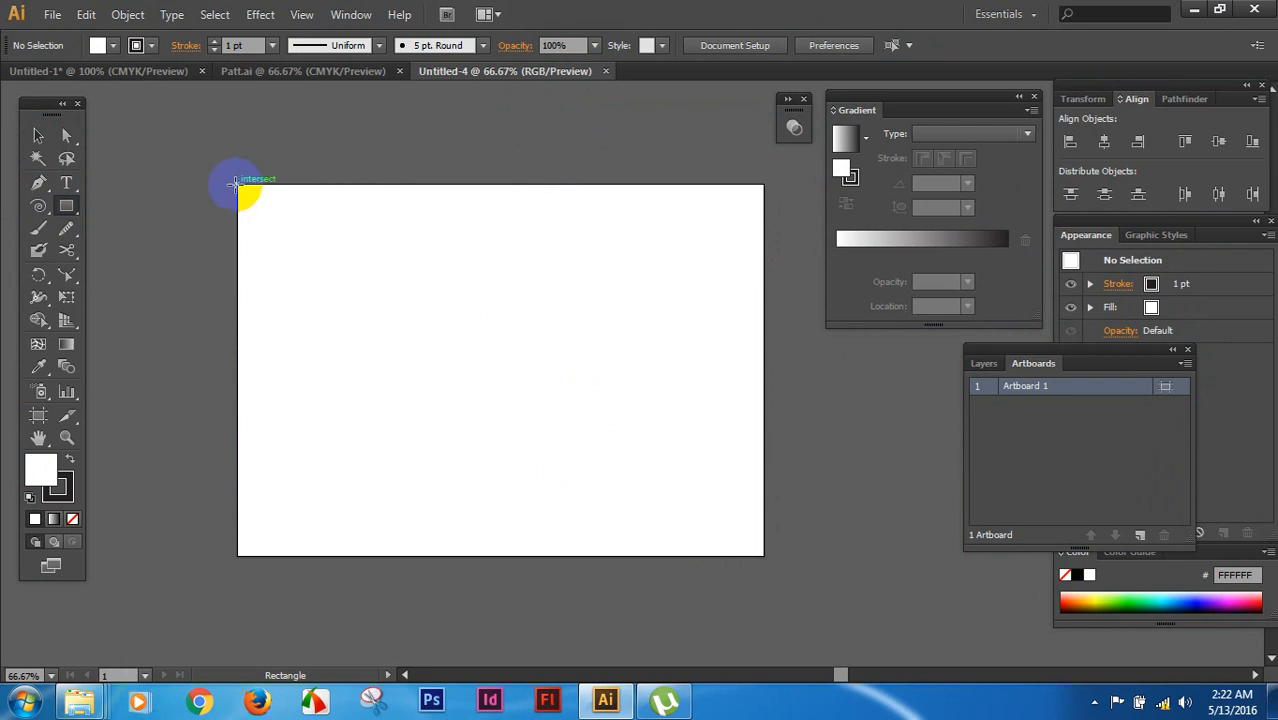
pyautogui.moveTo(236, 184); pyautogui.dragTo(764, 552)
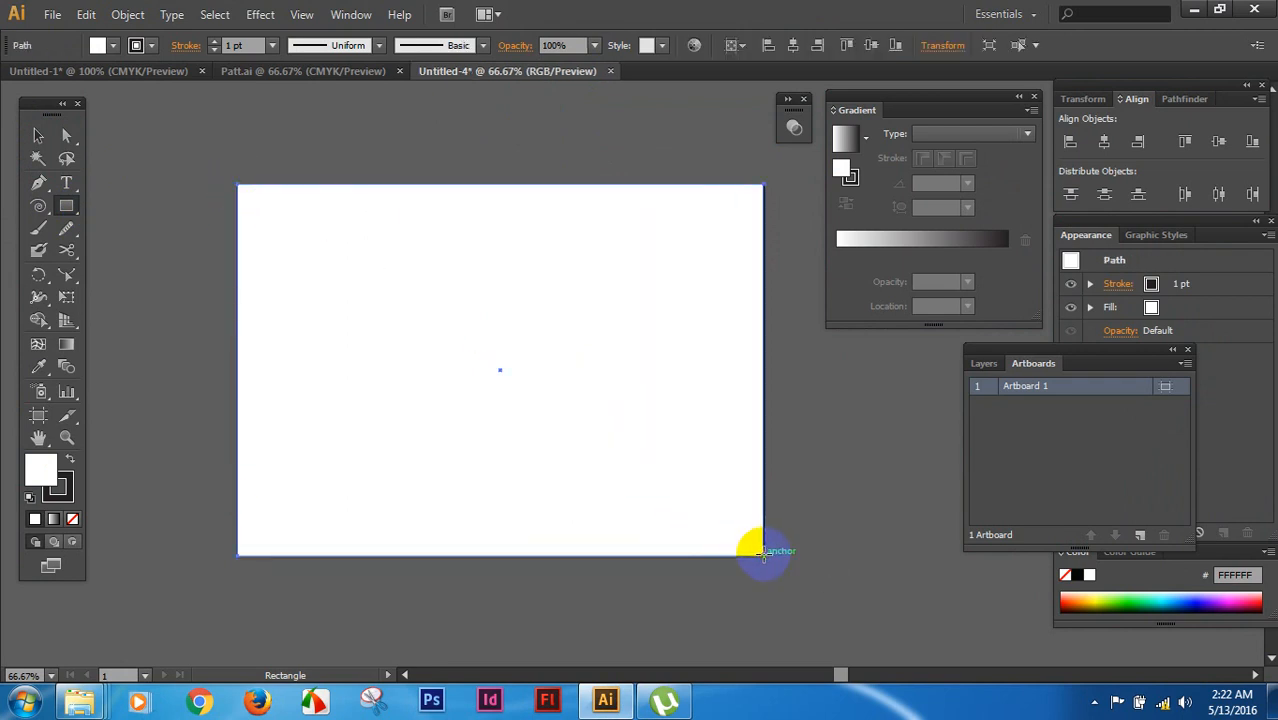
pyautogui.click(50, 488)
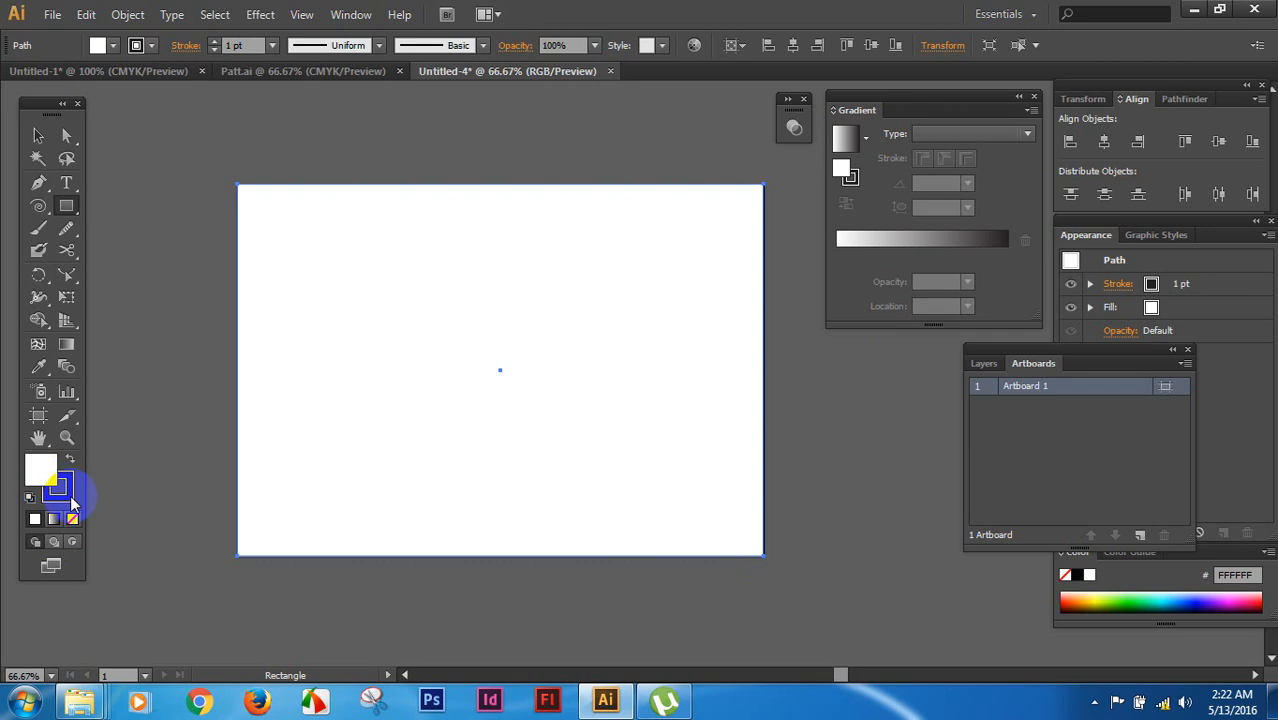
pyautogui.click(72, 519)
pyautogui.click(40, 472)
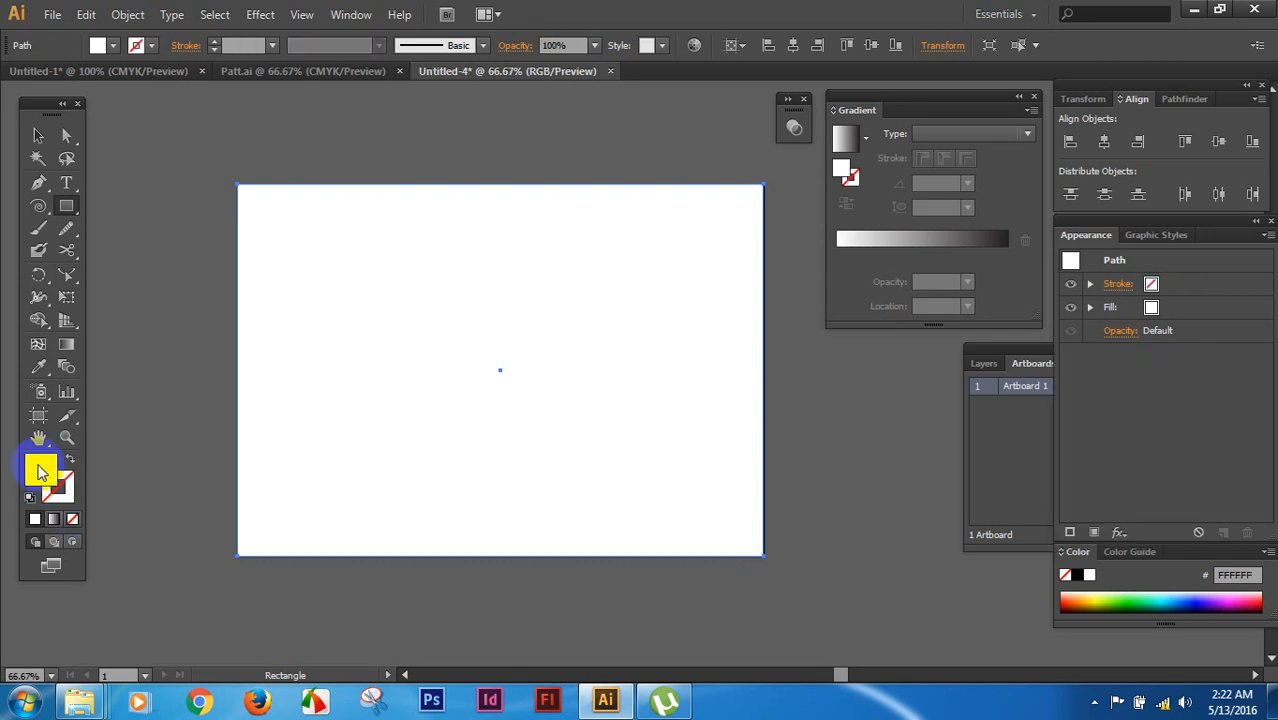
pyautogui.doubleClick(40, 472)
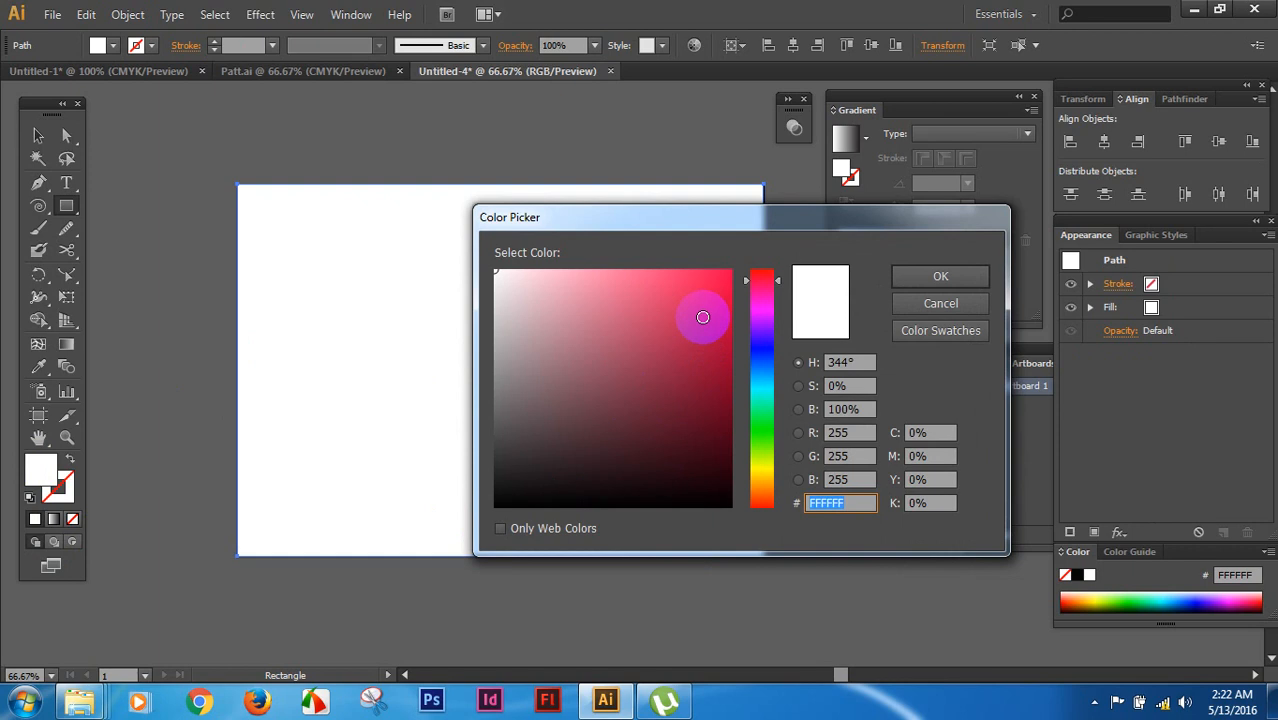
pyautogui.click(940, 303)
# Step: Bring the cricket press ad image from Untitled-1 into Untitled-4 and place it beside the artboard as a reference
pyautogui.click(83, 73)
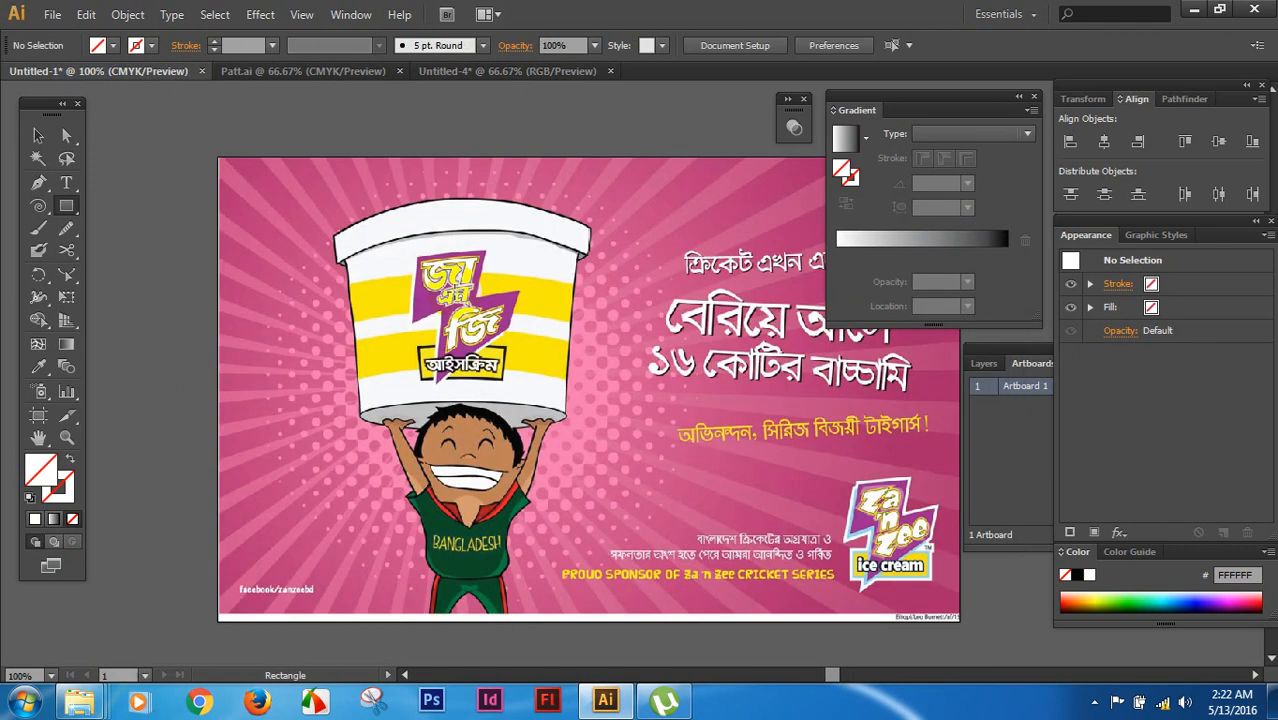
pyautogui.keyDown('ctrl'); pyautogui.click(230, 216); pyautogui.keyUp('ctrl')
pyautogui.click(262, 294)
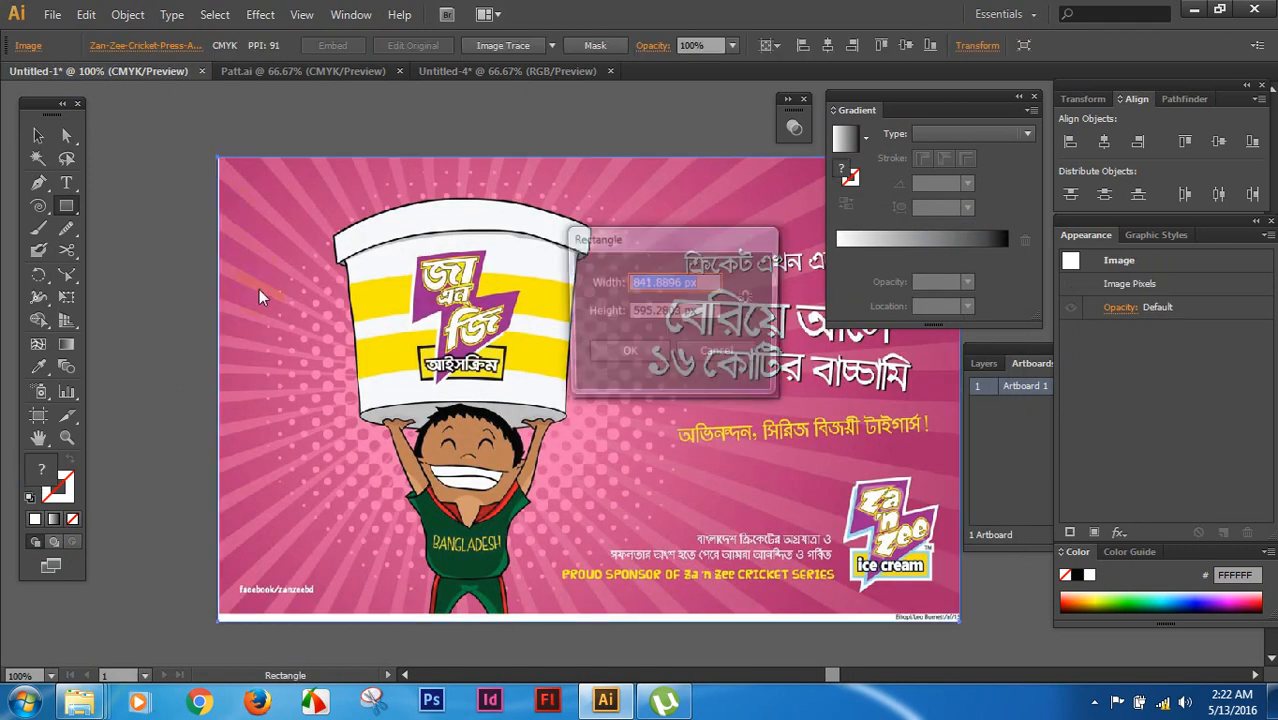
pyautogui.click(691, 361)
pyautogui.press('v')
pyautogui.moveTo(495, 380); pyautogui.dragTo(976, 508)
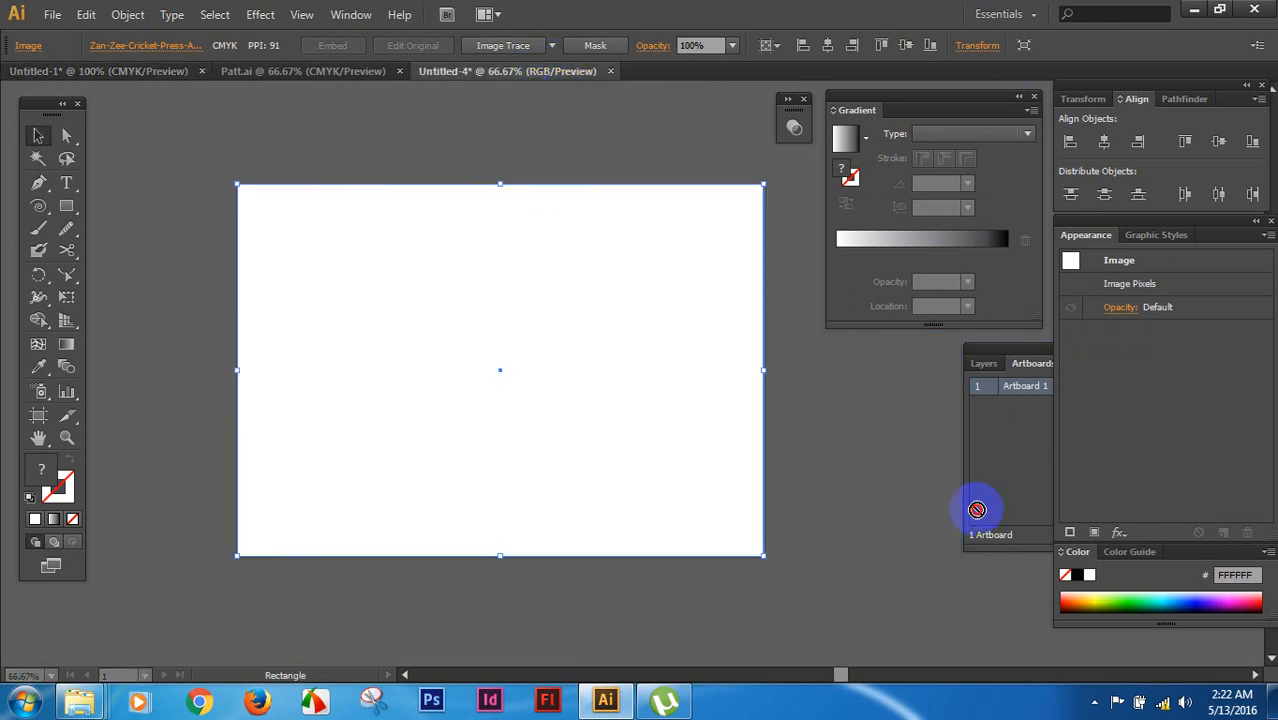
pyautogui.click(103, 79)
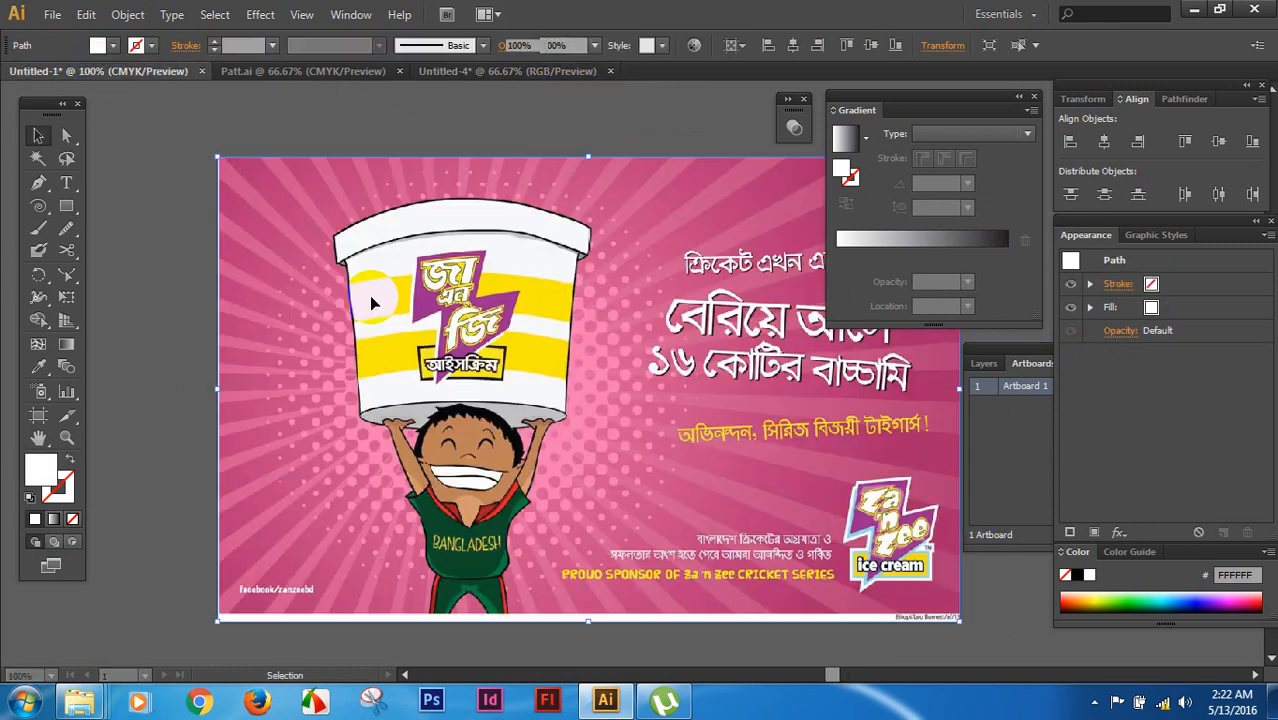
pyautogui.moveTo(365, 292); pyautogui.dragTo(834, 367)
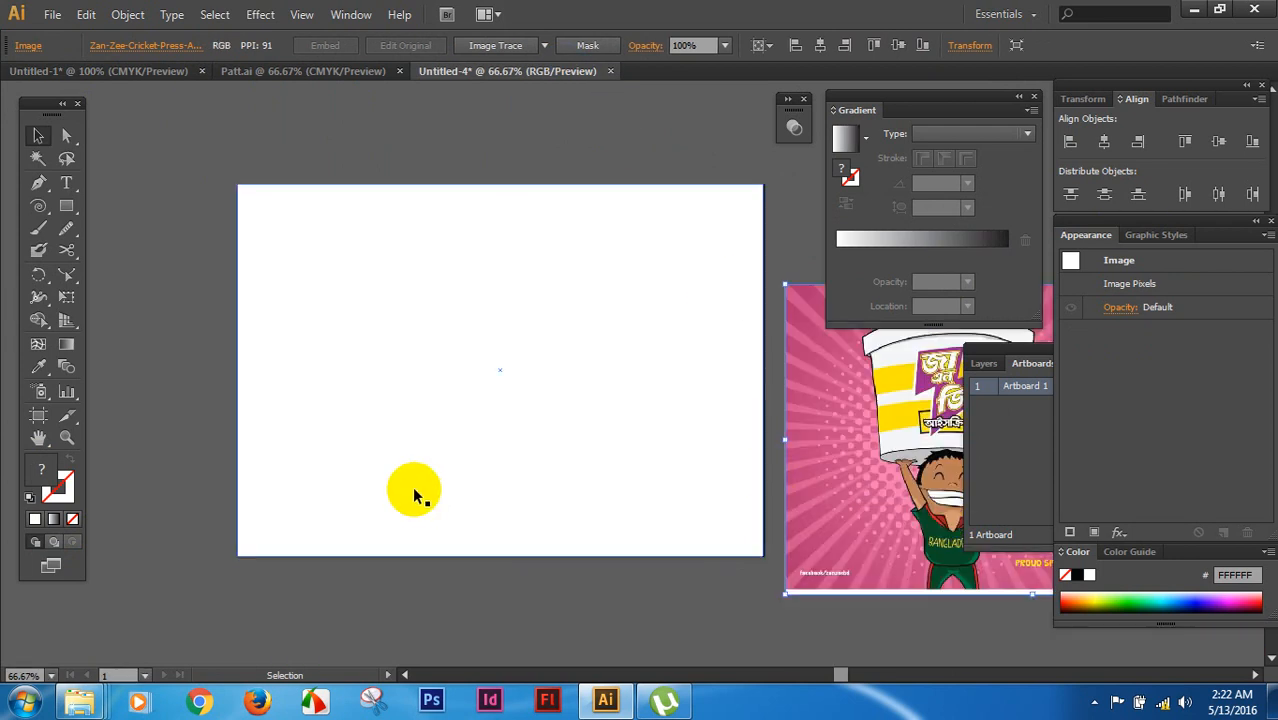
# Step: Fill the artboard-sized rectangle with the dark pink sampled from the background of the reference ad
pyautogui.click(273, 197)
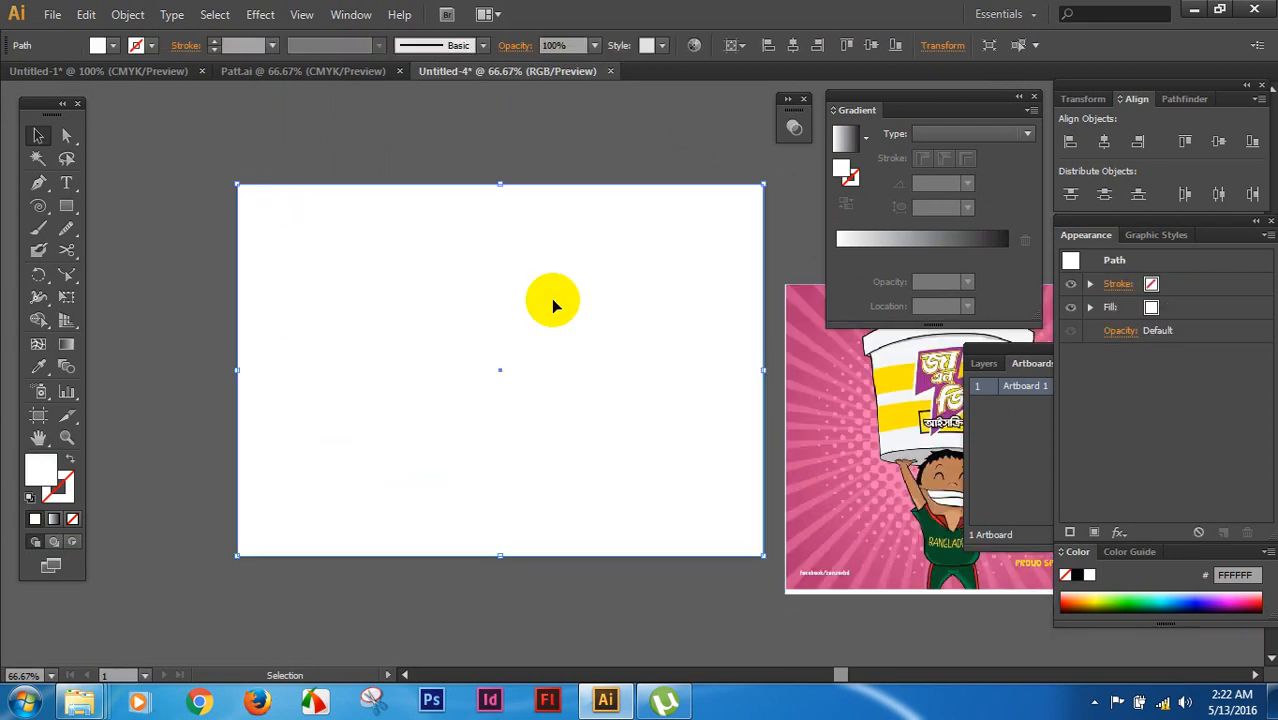
pyautogui.press('i')
pyautogui.click(812, 320)
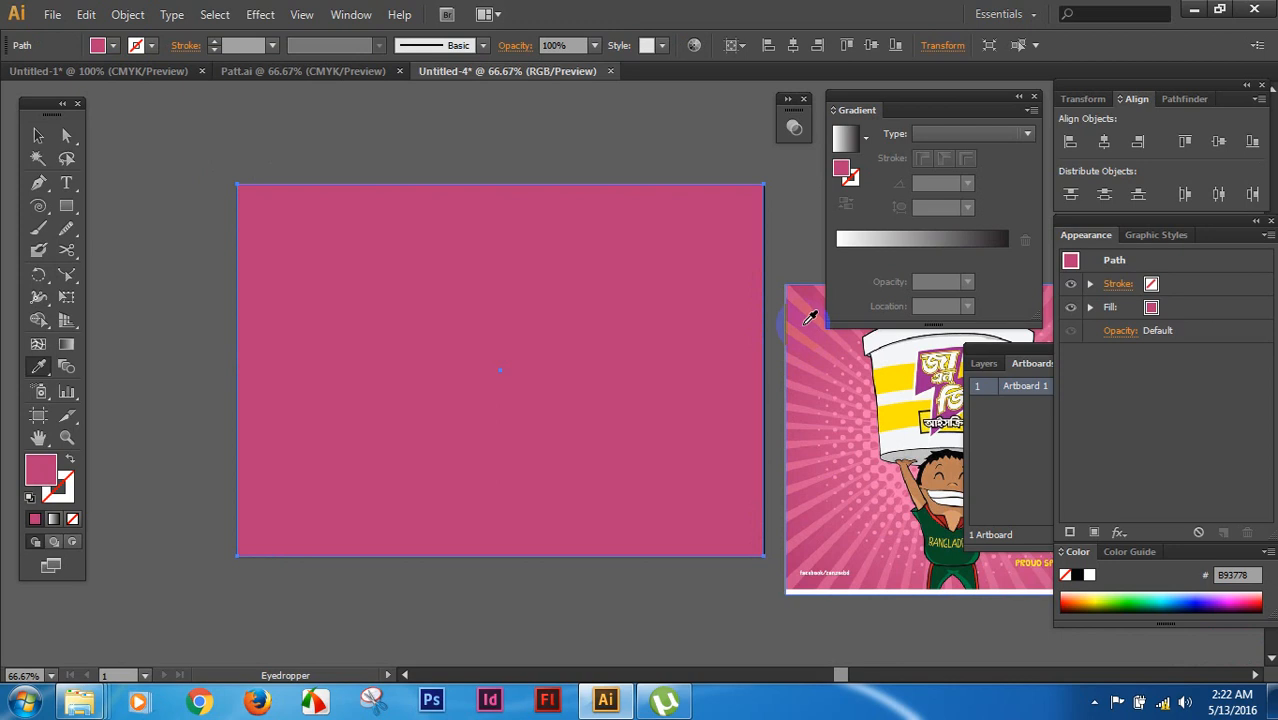
pyautogui.press('v')
# Step: Try to lock the pink background rectangle
pyautogui.hotkey('ctrl', '2')
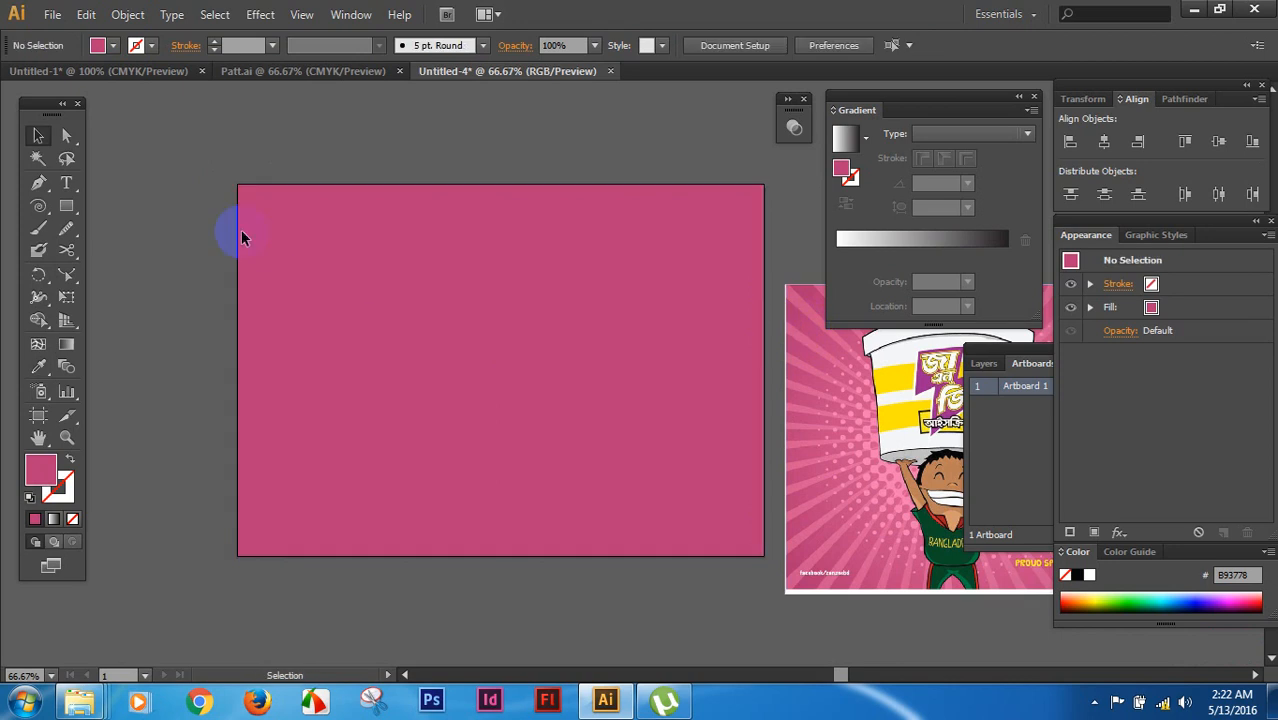
pyautogui.moveTo(501, 414); pyautogui.dragTo(435, 350)
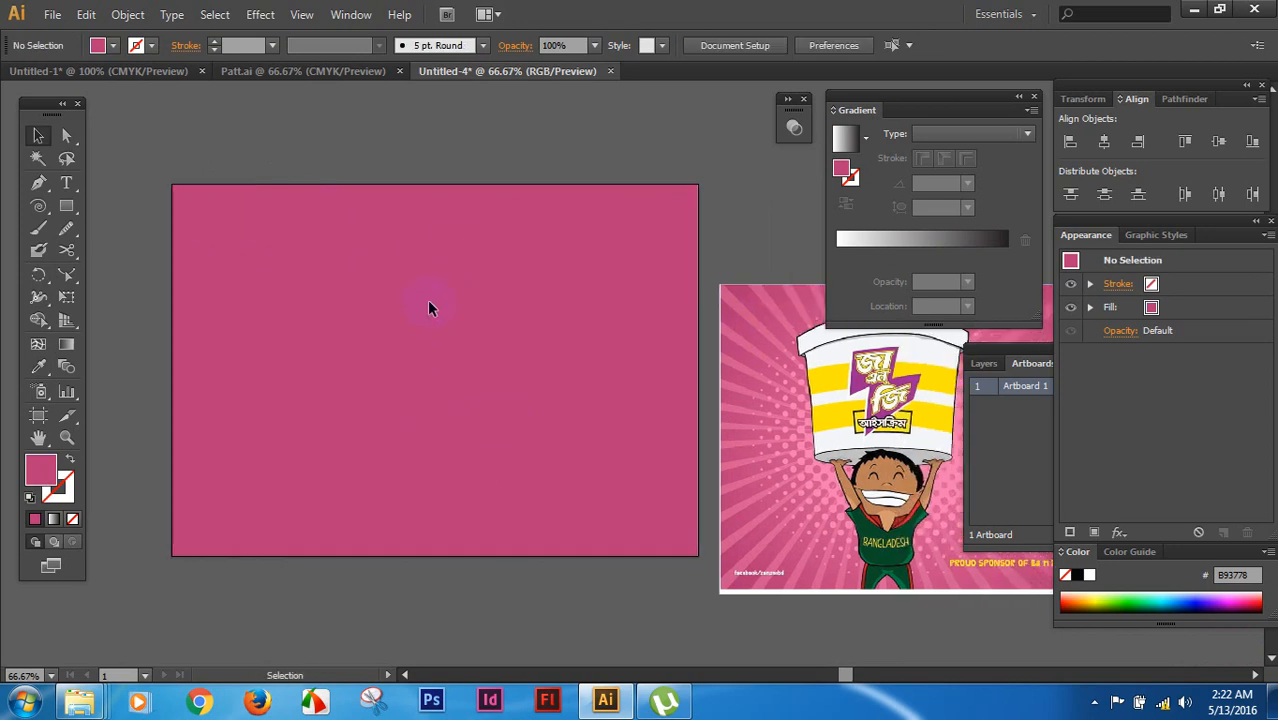
pyautogui.click(420, 343)
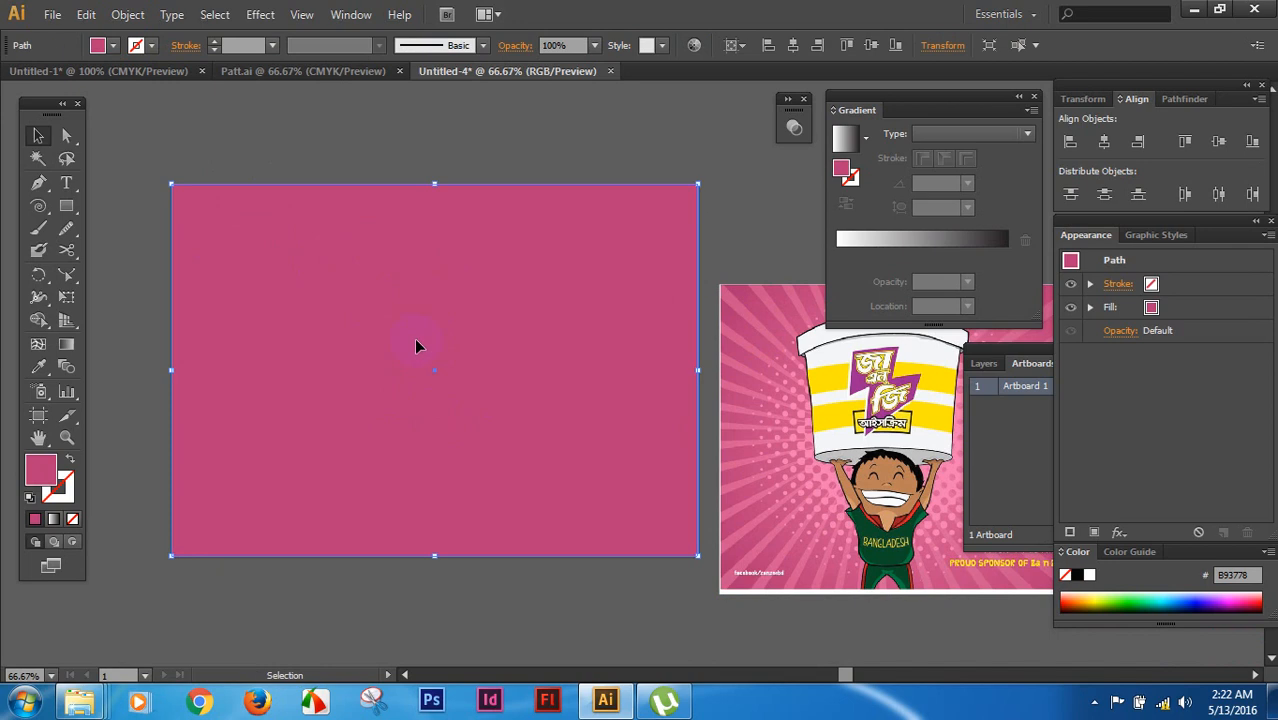
# Step: Draw a straight diagonal path with the Pen tool from the pink rectangle's centre to just beyond its upper-right corner
pyautogui.click(38, 183)
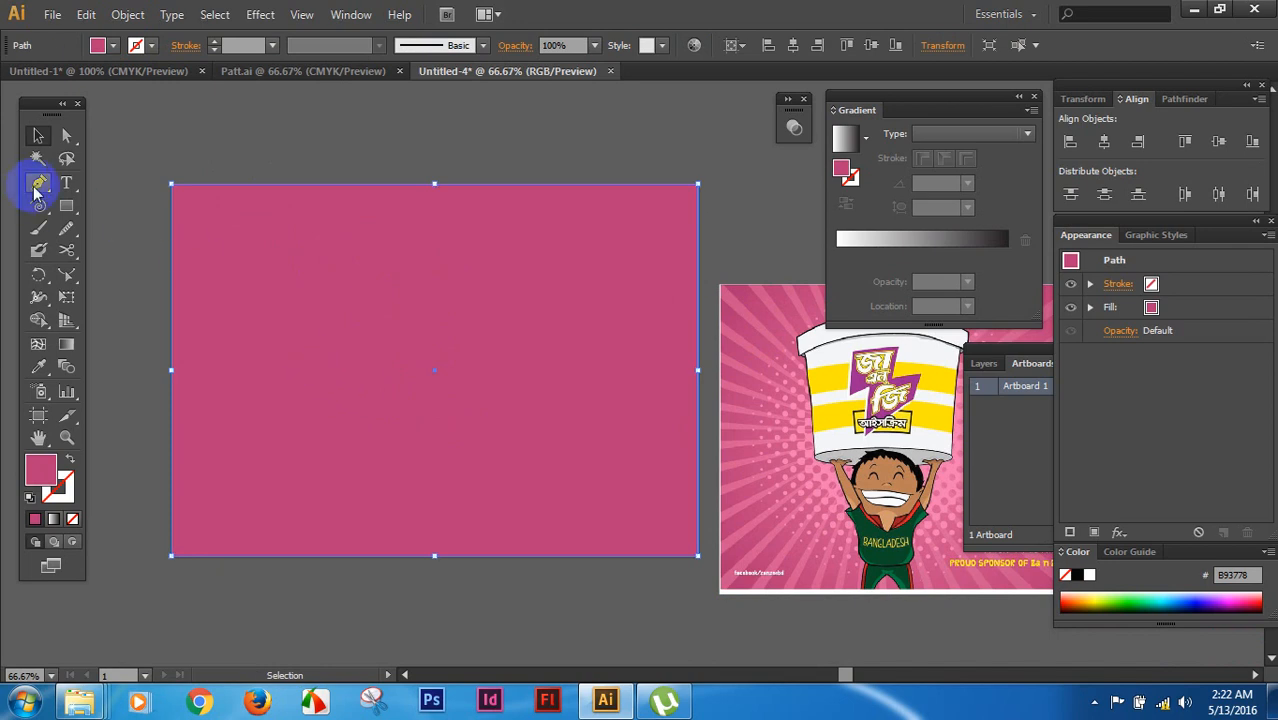
pyautogui.click(434, 370)
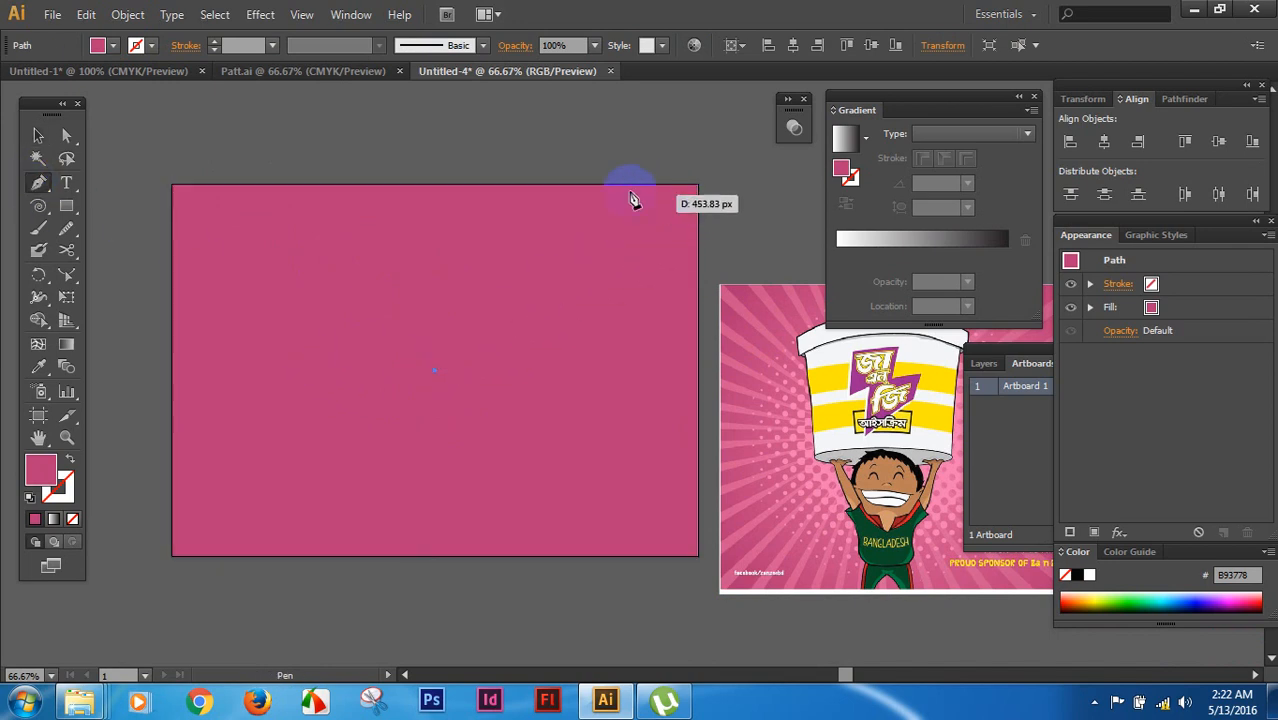
pyautogui.click(699, 186)
pyautogui.press('ctrl')
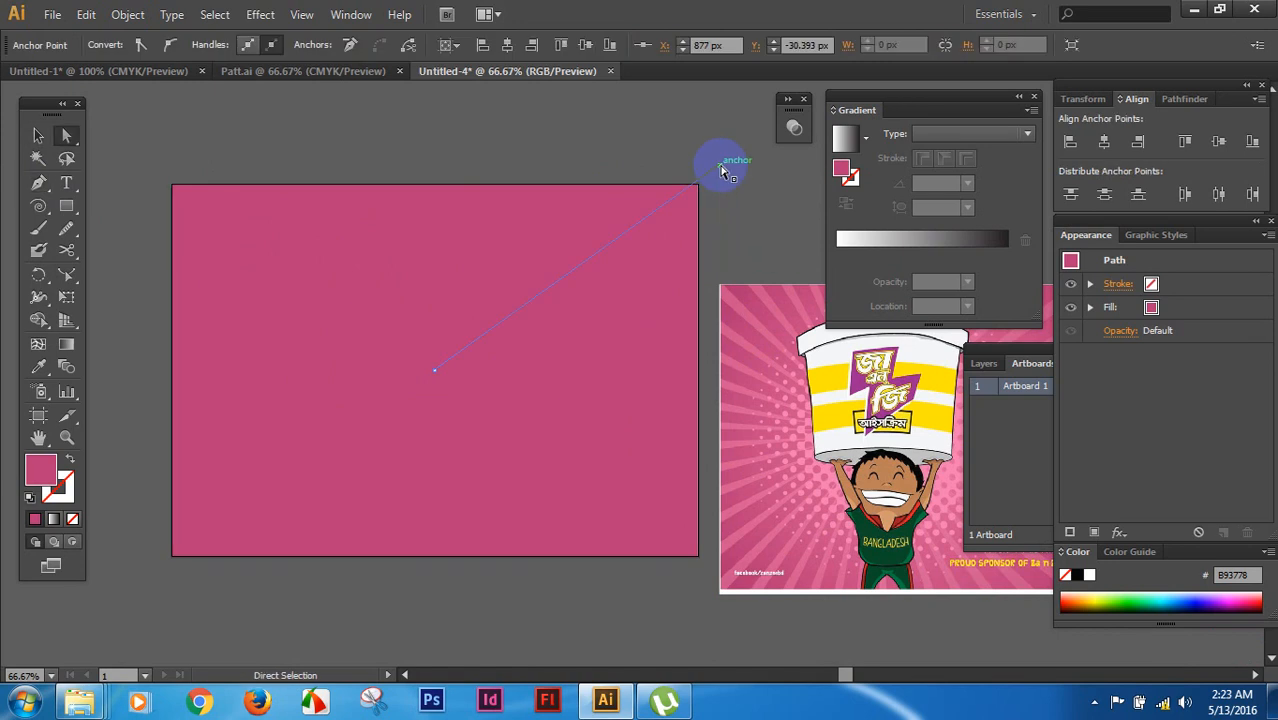
pyautogui.moveTo(723, 168); pyautogui.dragTo(723, 165)
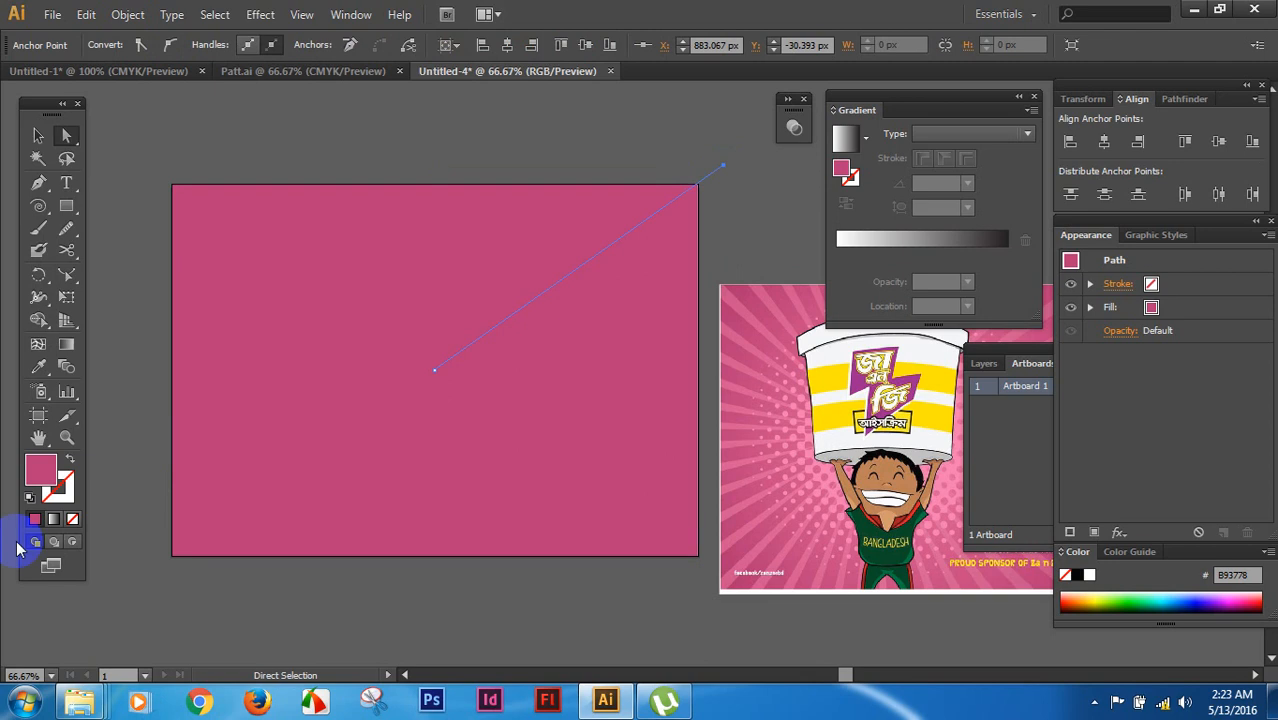
# Step: Give the diagonal line no fill and a lighter pink stroke sampled from a ray in the reference ad
pyautogui.click(68, 457)
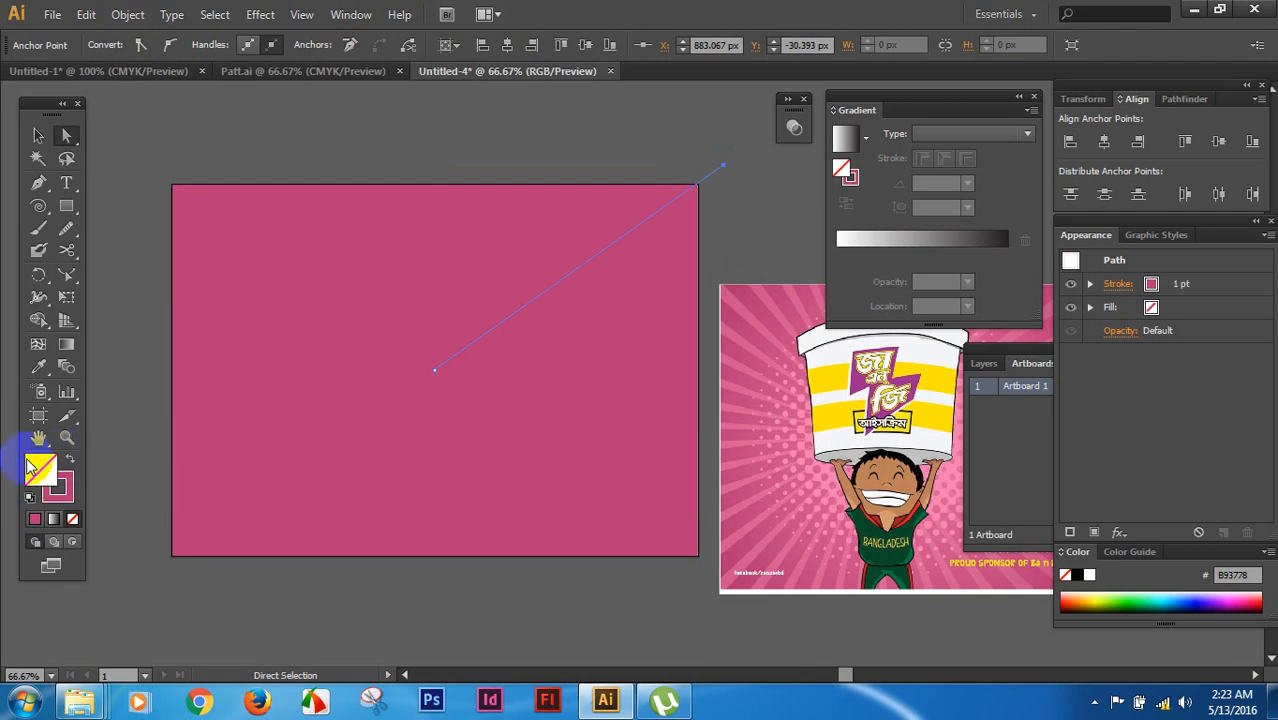
pyautogui.click(69, 458)
pyautogui.click(41, 367)
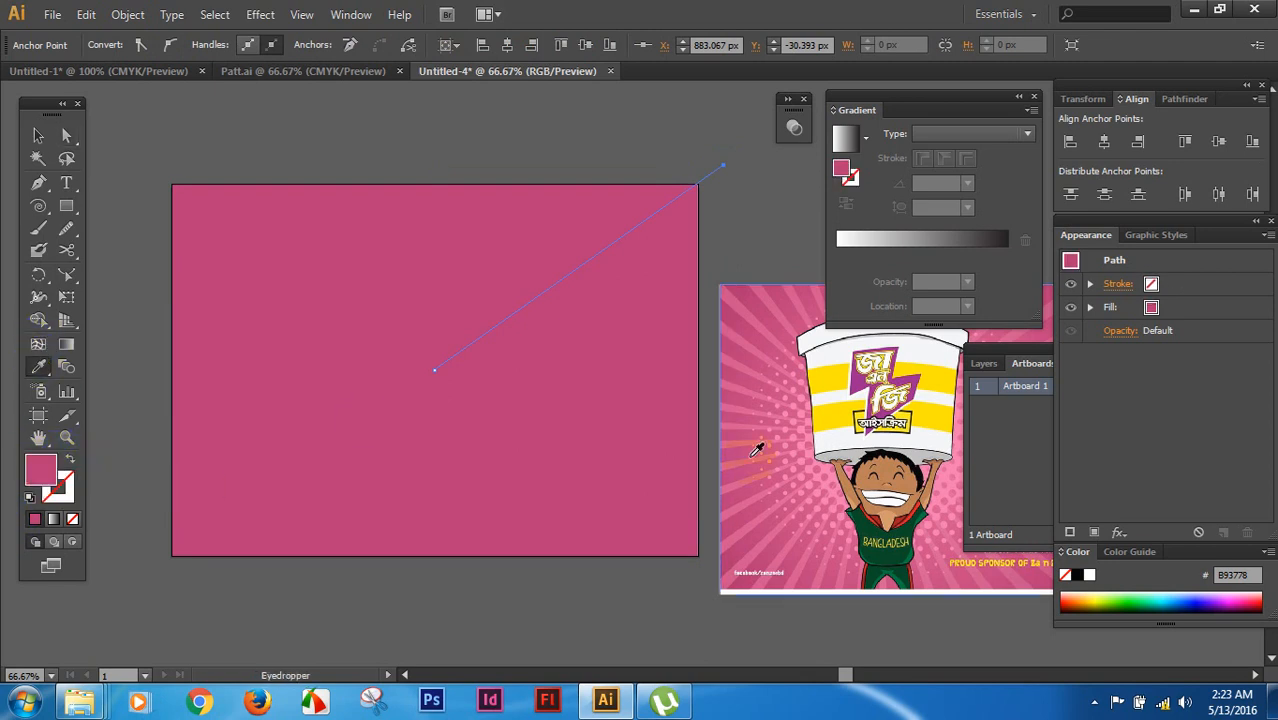
pyautogui.click(757, 326)
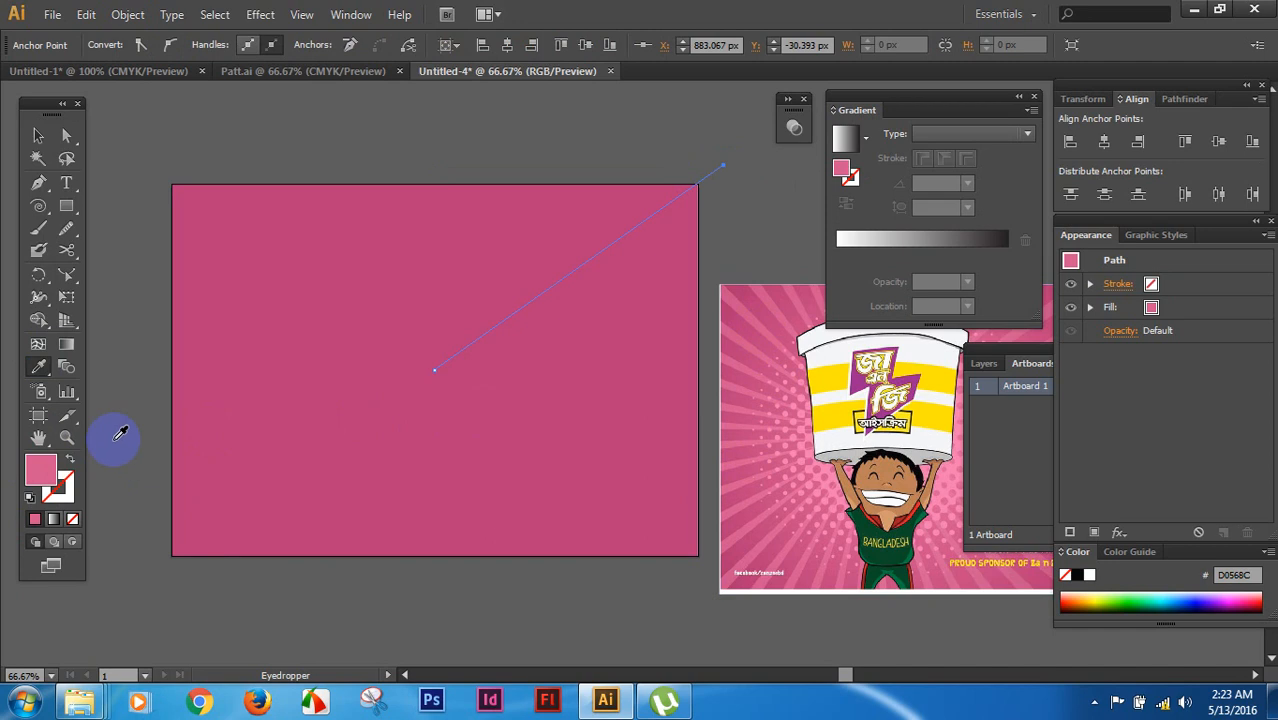
pyautogui.click(70, 461)
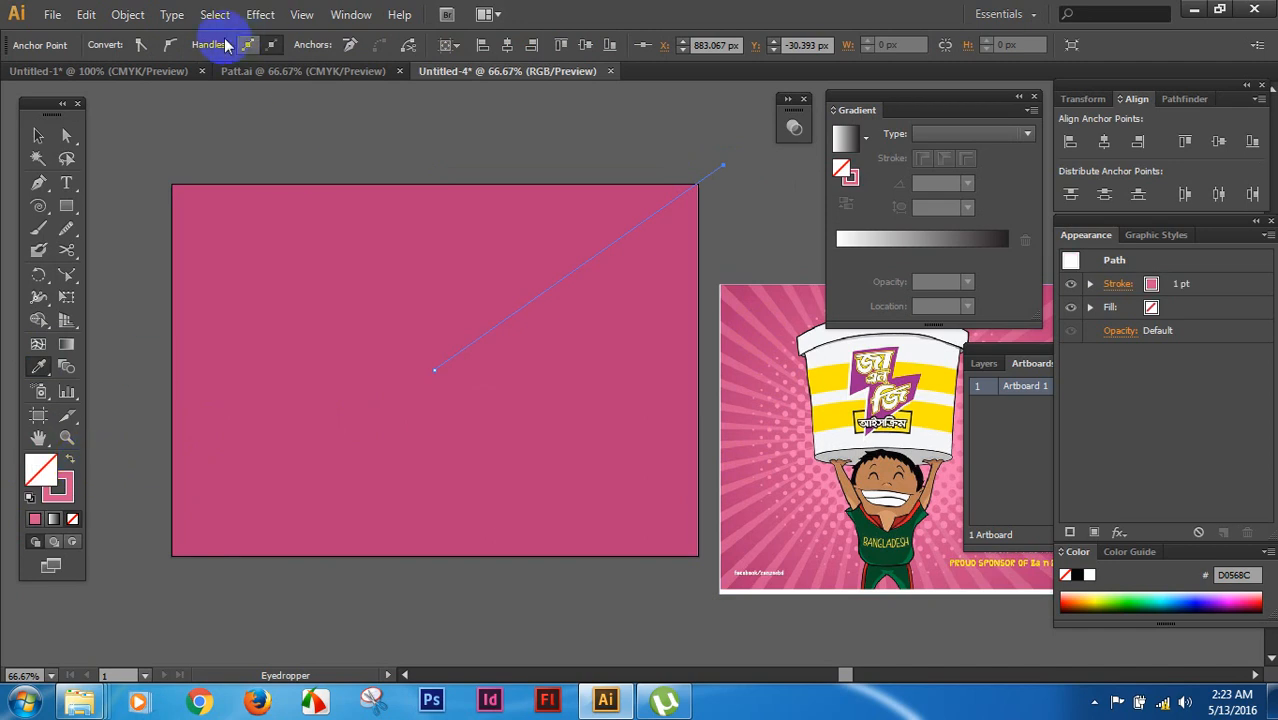
# Step: Set the diagonal line's stroke weight to 19 pt
pyautogui.click(38, 136)
pyautogui.click(651, 154)
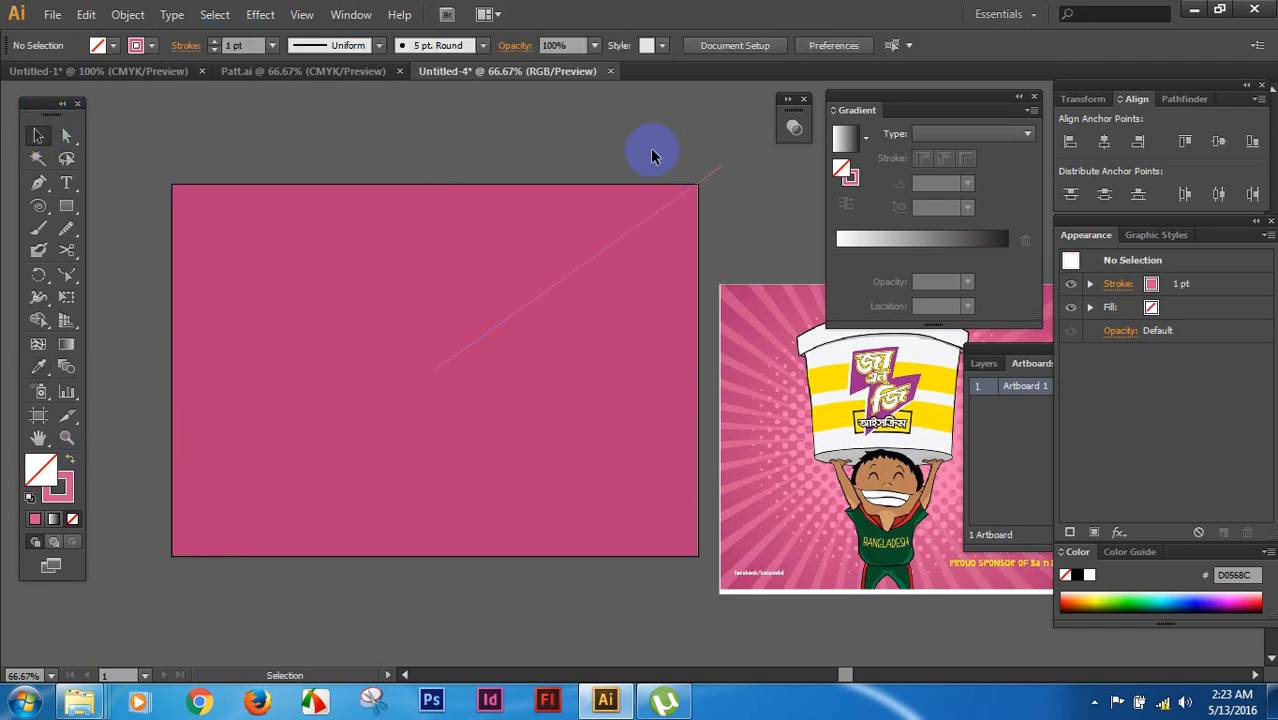
pyautogui.click(716, 161)
pyautogui.click(240, 46)
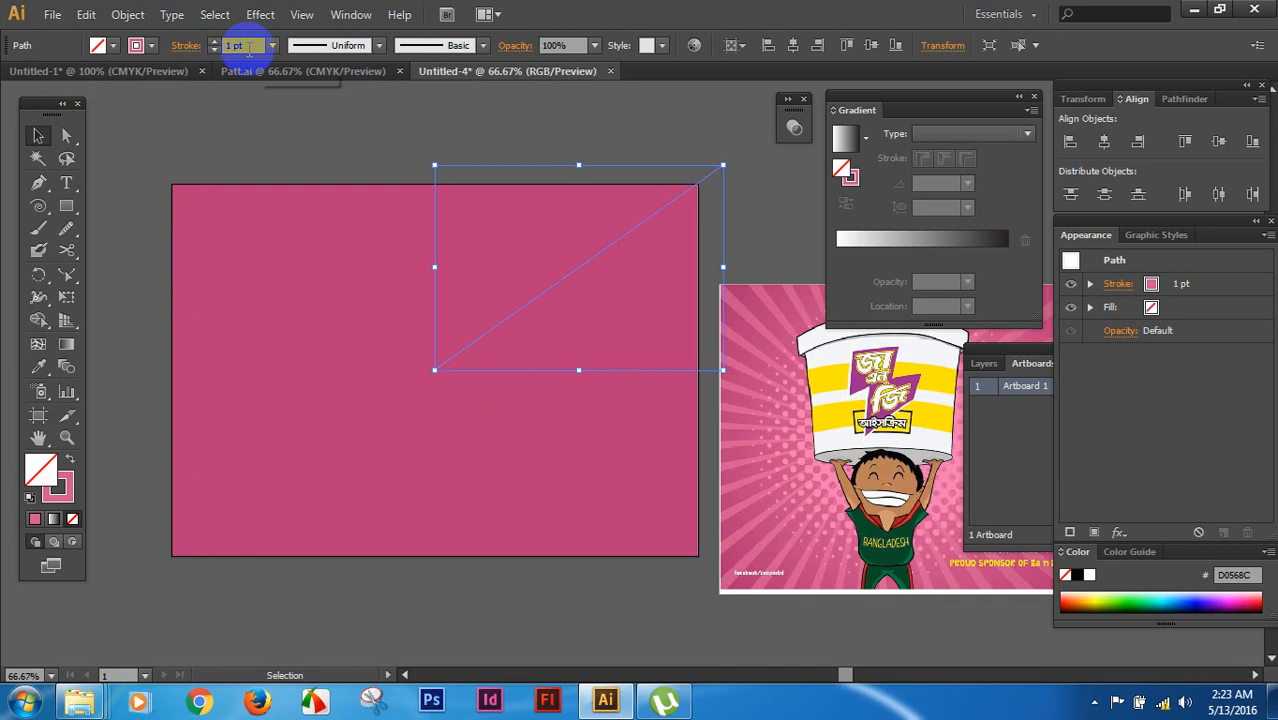
pyautogui.write('13')
pyautogui.press('Return')
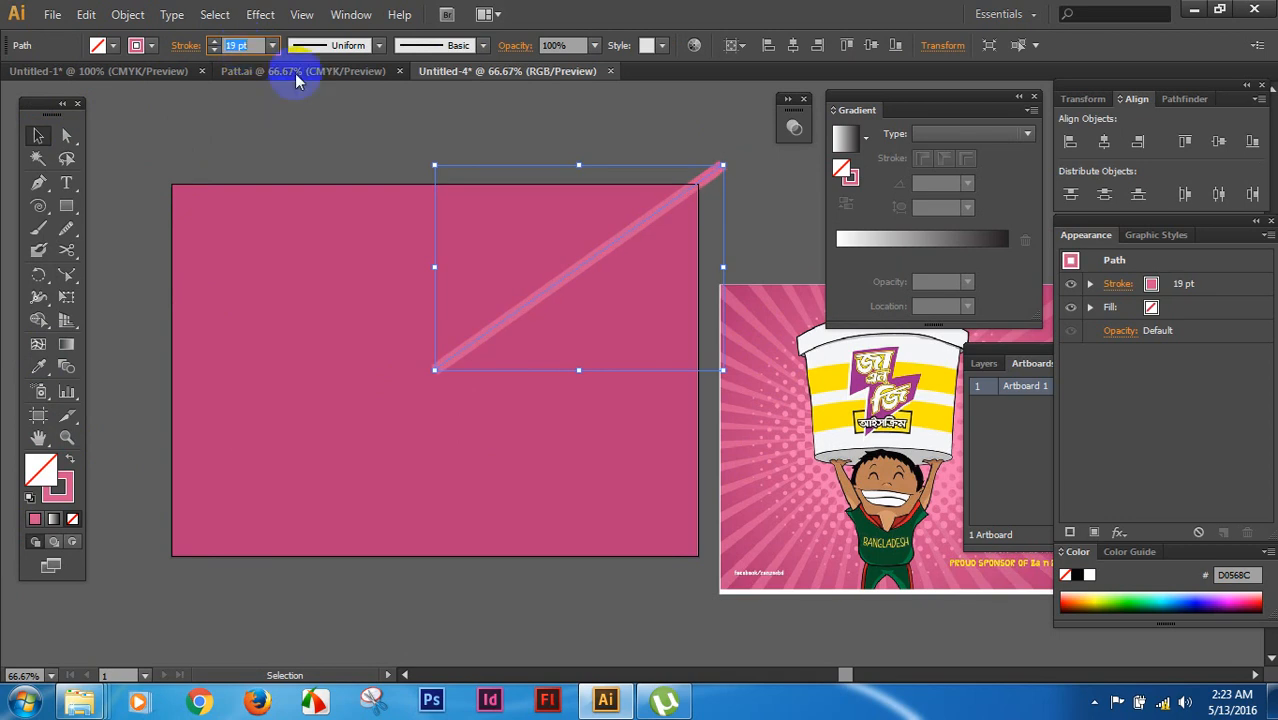
# Step: Apply the tapered triangular width profile to the line and turn it around so its wide end faces the upper-right corner
pyautogui.click(330, 45)
pyautogui.click(318, 192)
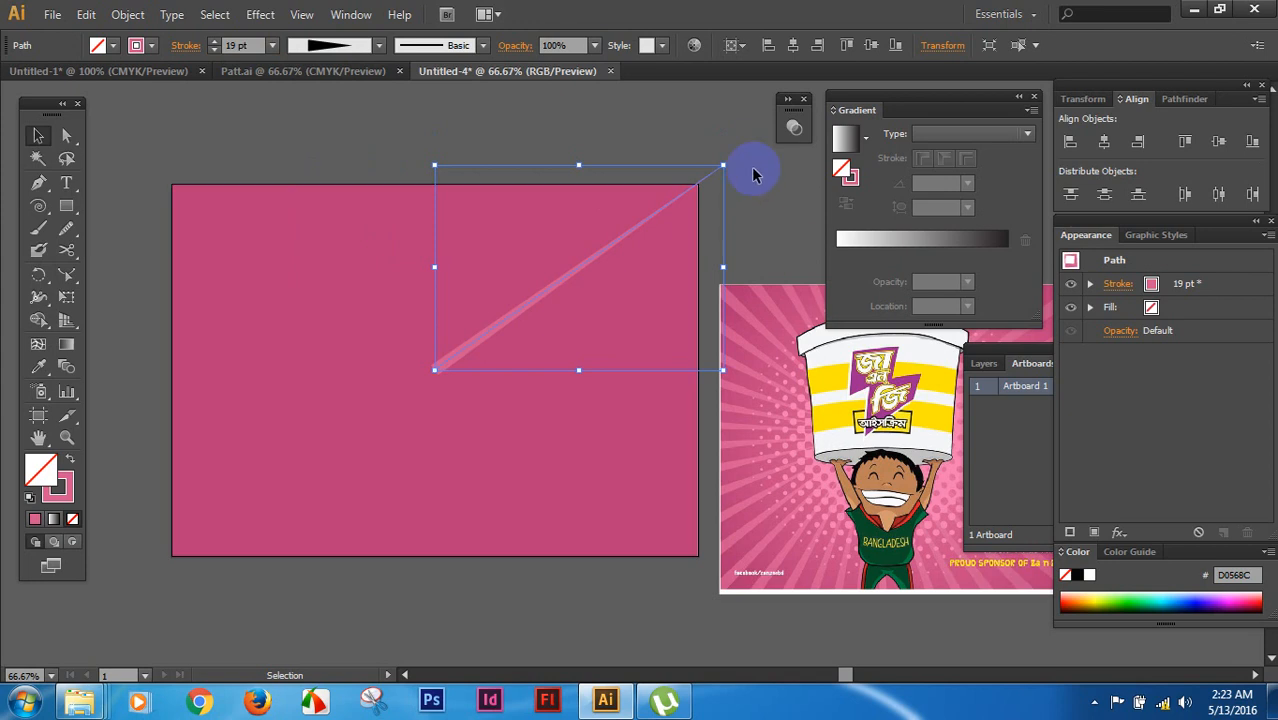
pyautogui.moveTo(763, 190); pyautogui.dragTo(331, 447)
# Step: Increase the tapered ray's stroke weight to 35 pt and adjust its position slightly at the rectangle's centre
pyautogui.click(248, 47)
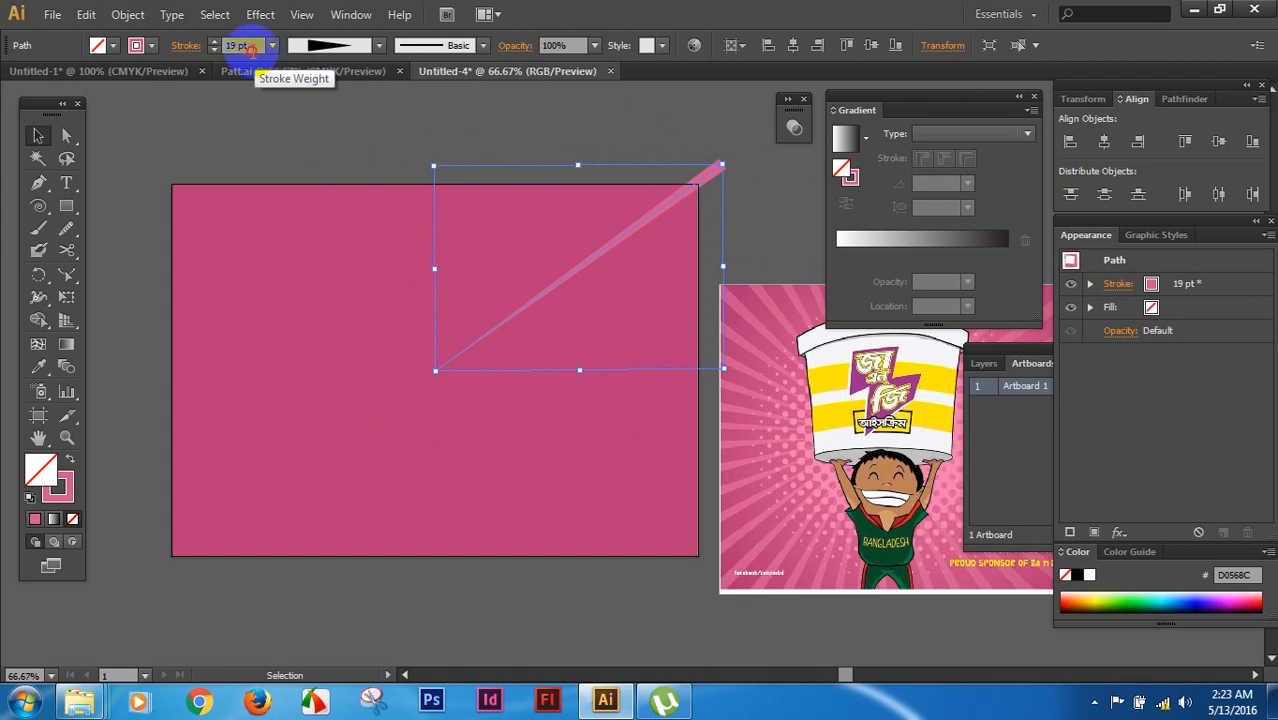
pyautogui.press('Up')
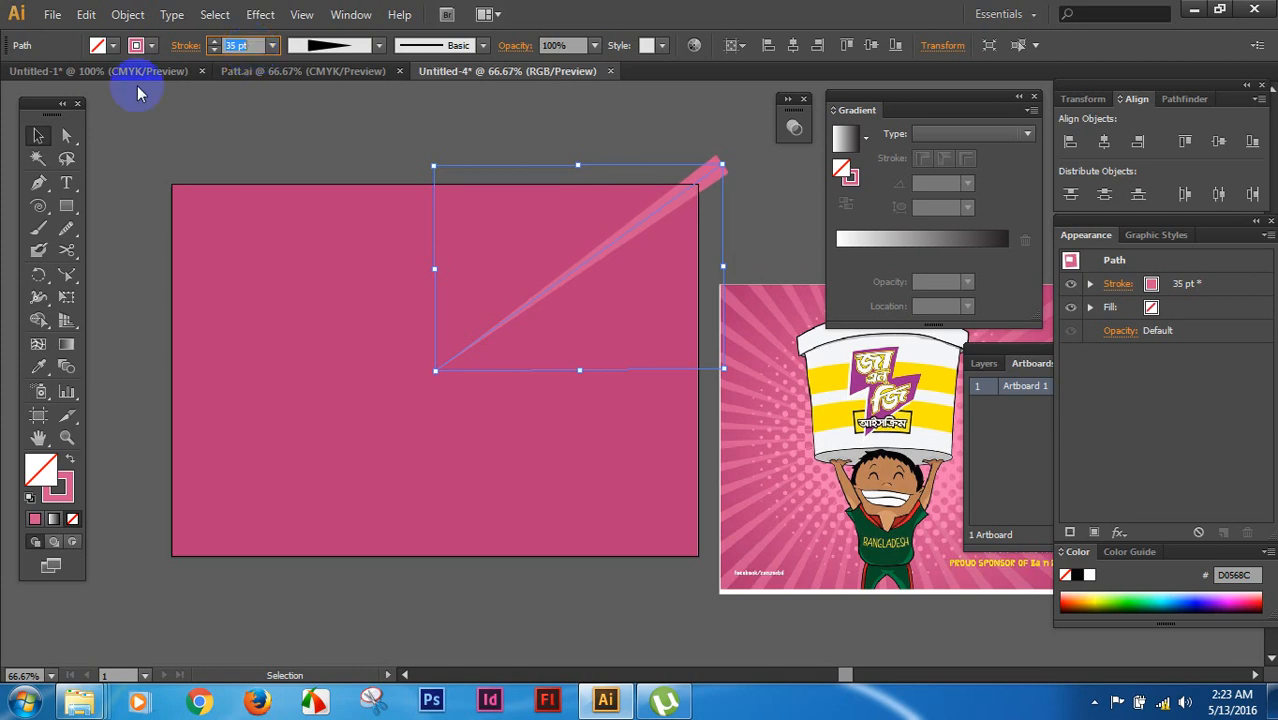
pyautogui.click(37, 133)
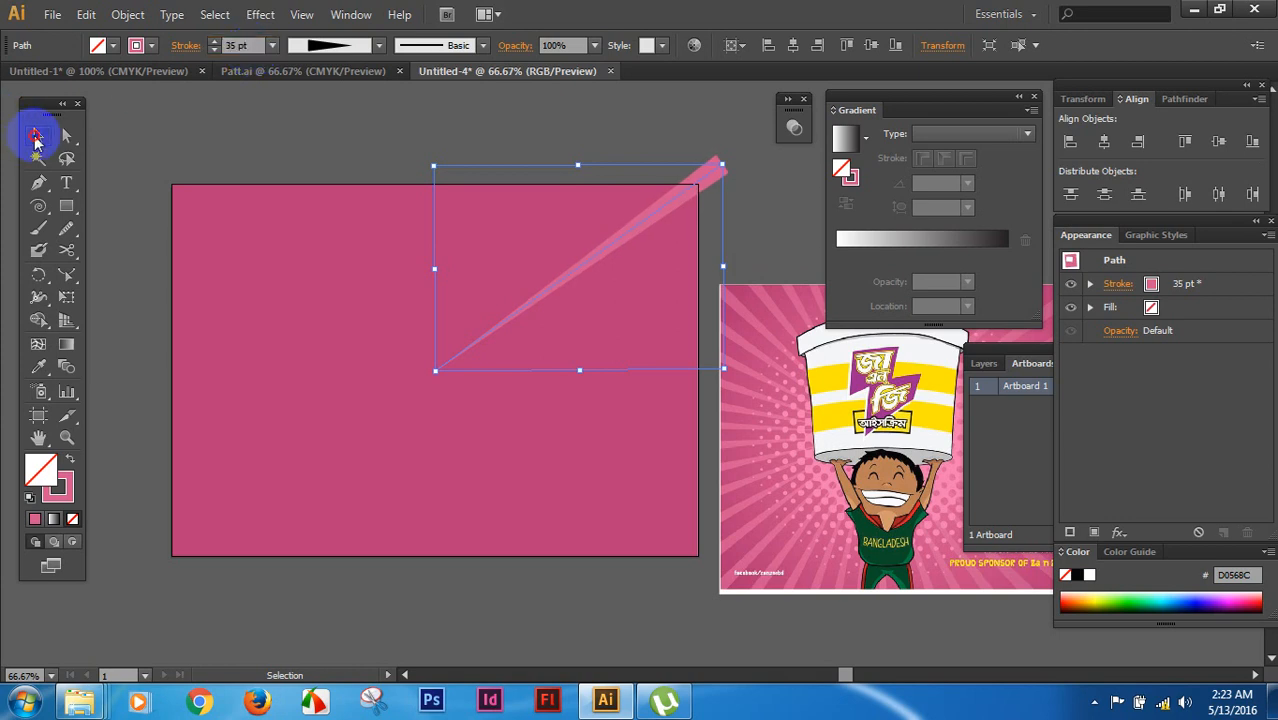
pyautogui.click(391, 142)
pyautogui.click(712, 175)
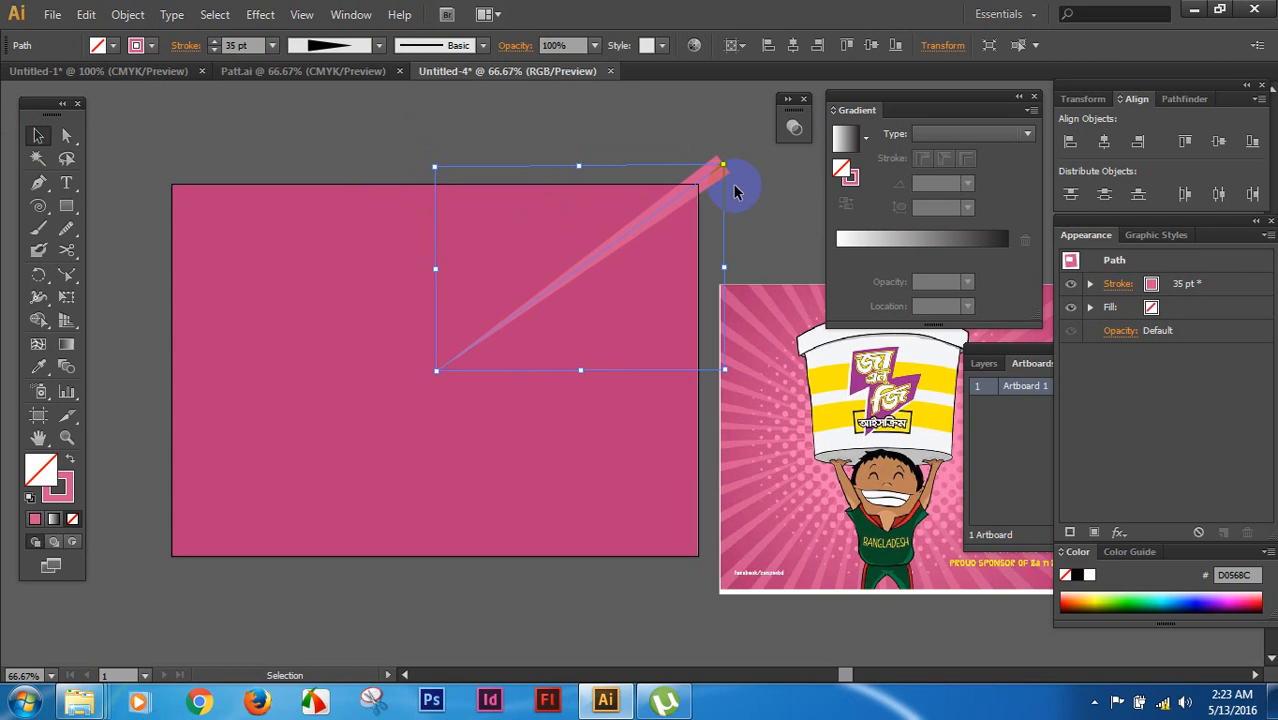
pyautogui.click(745, 201)
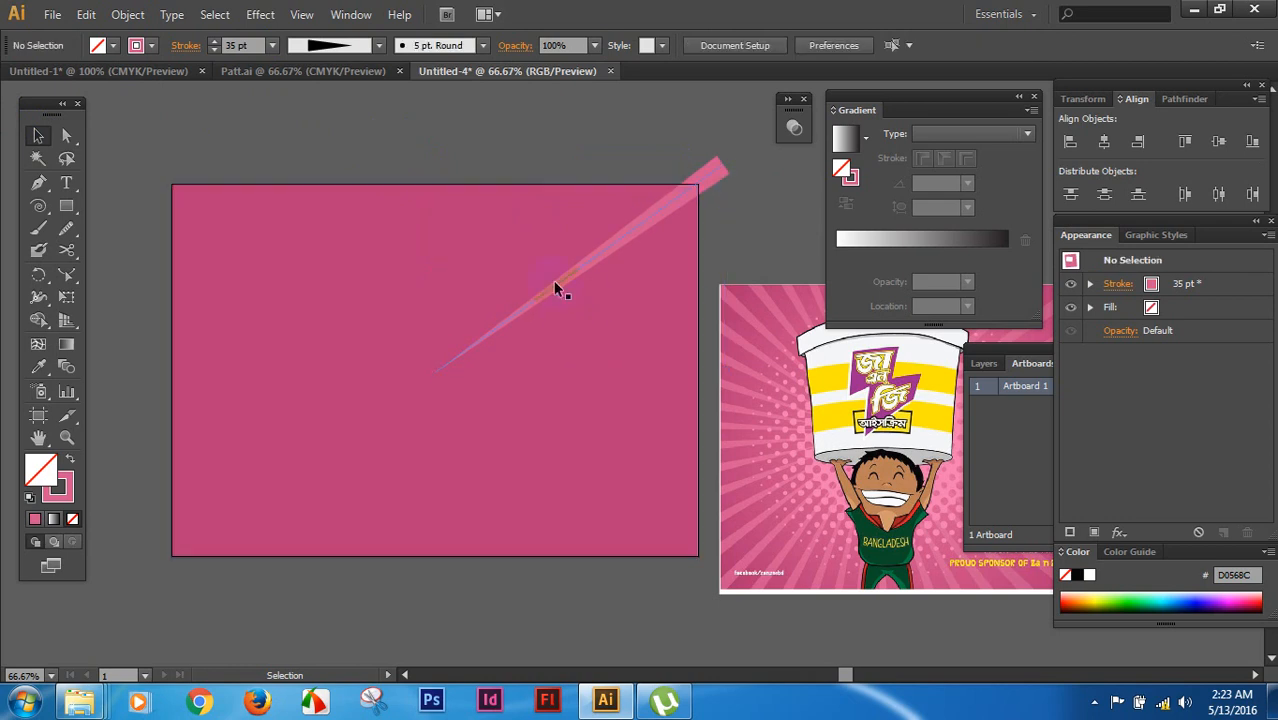
# Step: Convert the tapered ray's stroke into a filled shape with Outline Stroke
pyautogui.click(556, 282)
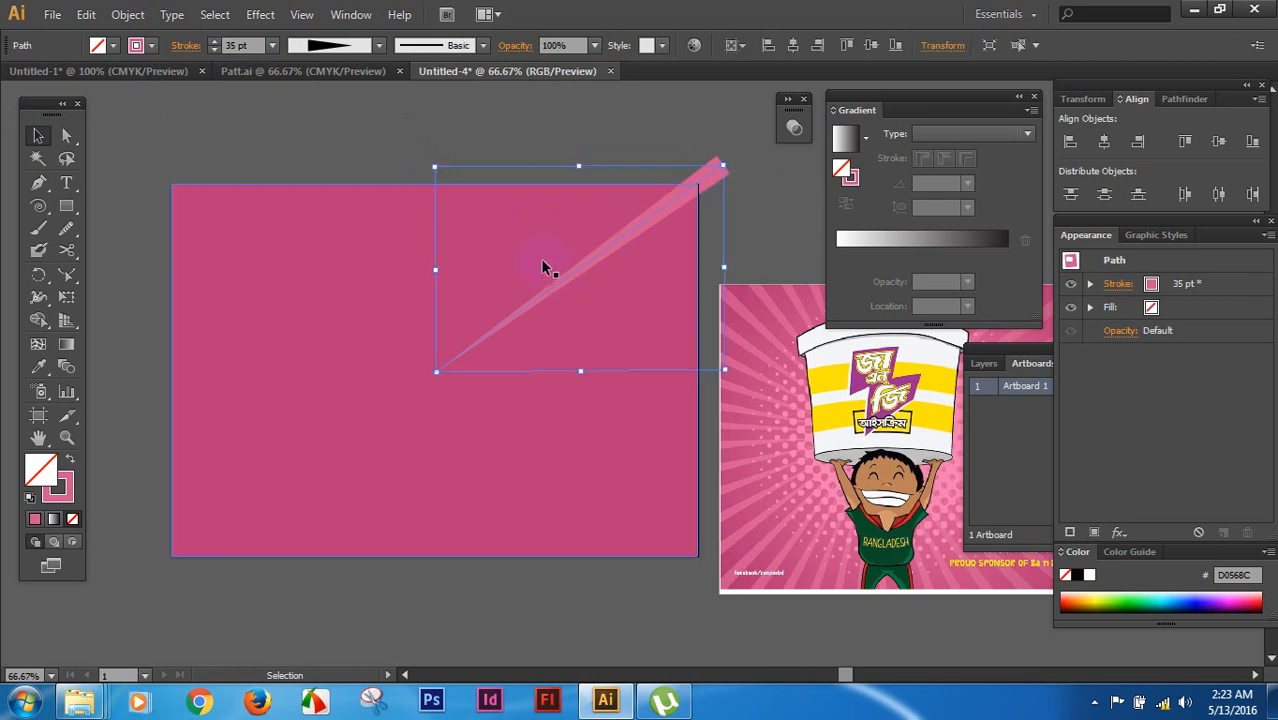
pyautogui.click(128, 14)
pyautogui.moveTo(150, 397)
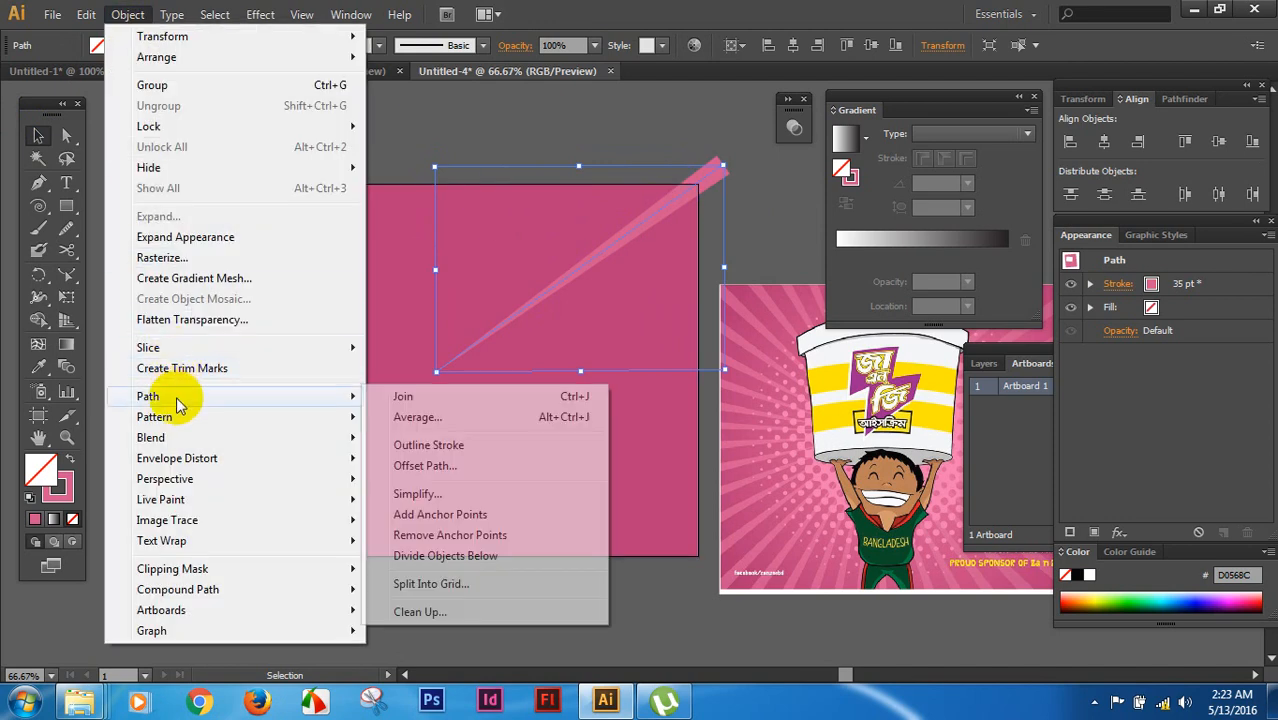
pyautogui.click(446, 445)
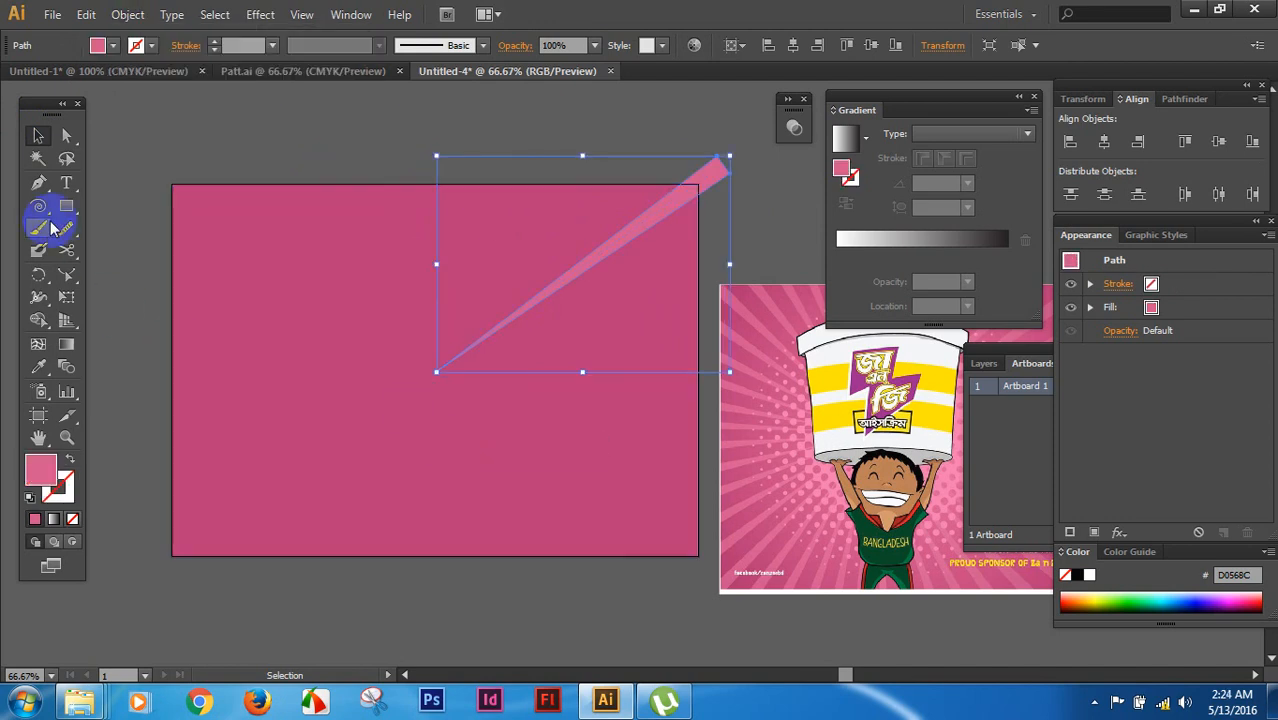
# Step: Create a copy of the ray rotated 8° around its inner tip, previewing 15° and 10° before settling on the angle
pyautogui.click(40, 203)
pyautogui.click(38, 276)
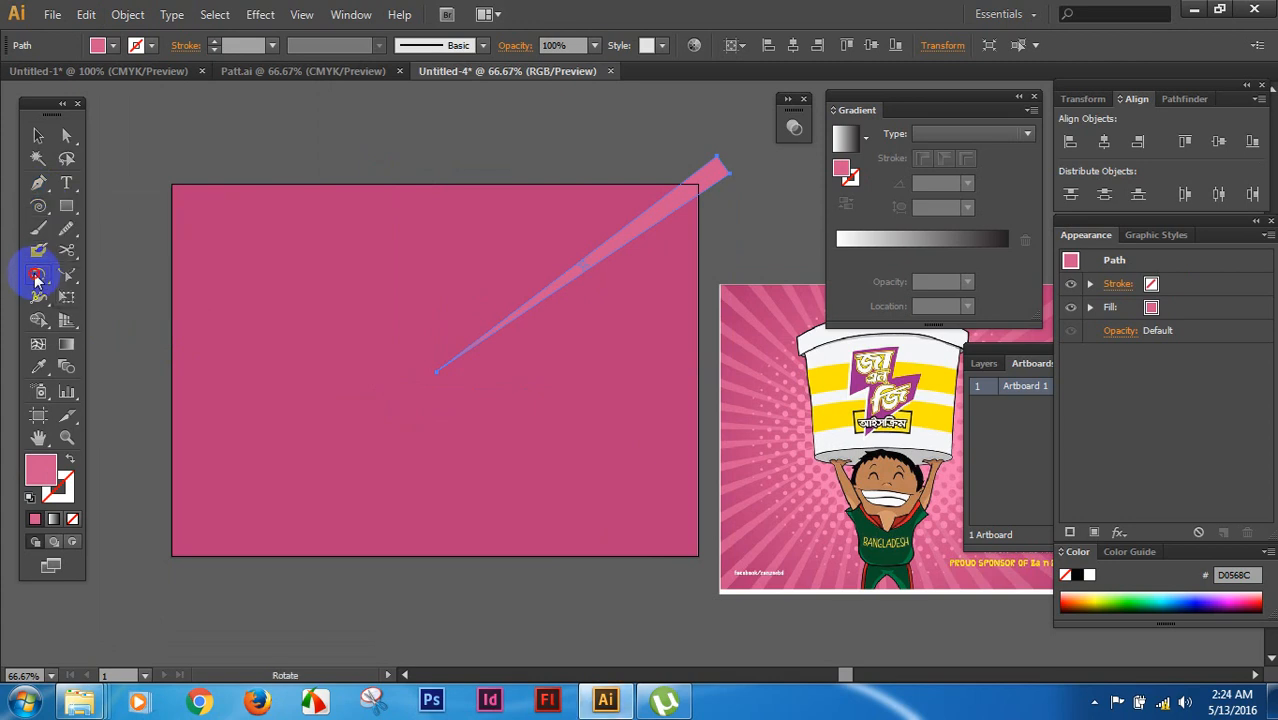
pyautogui.click(74, 271)
pyautogui.click(98, 276)
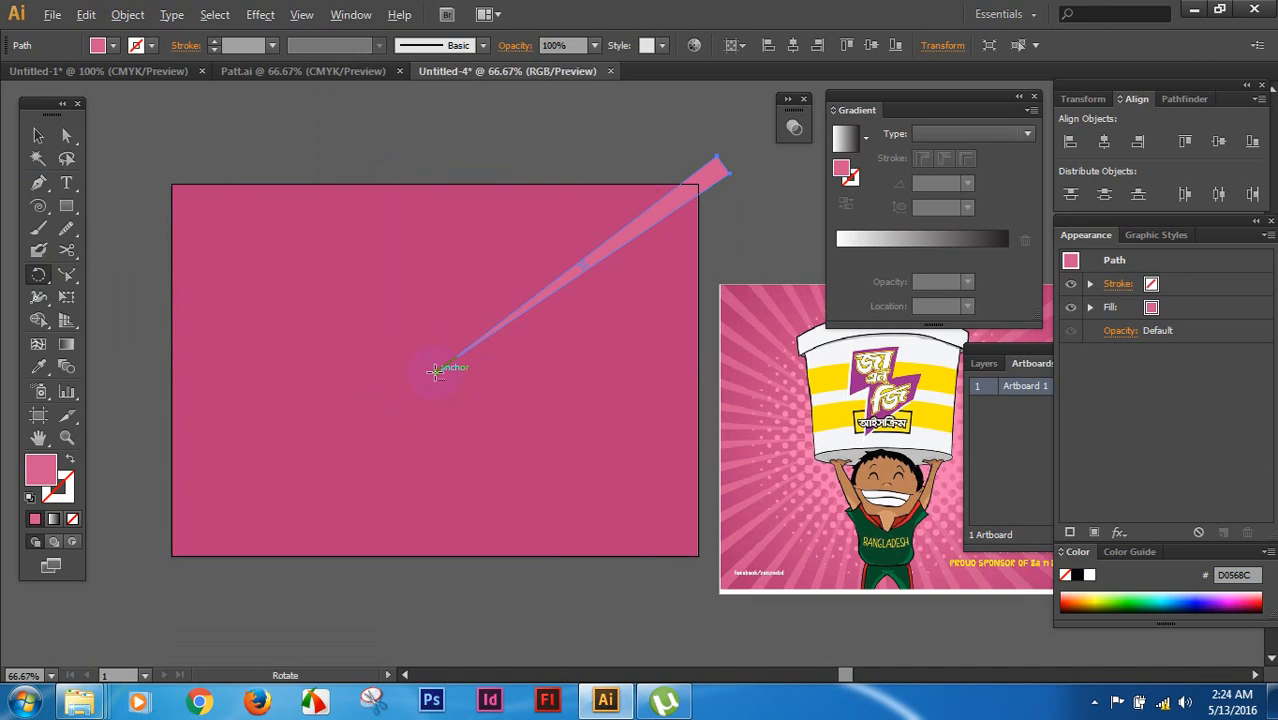
pyautogui.keyDown('alt'); pyautogui.click(435, 372); pyautogui.keyUp('alt')
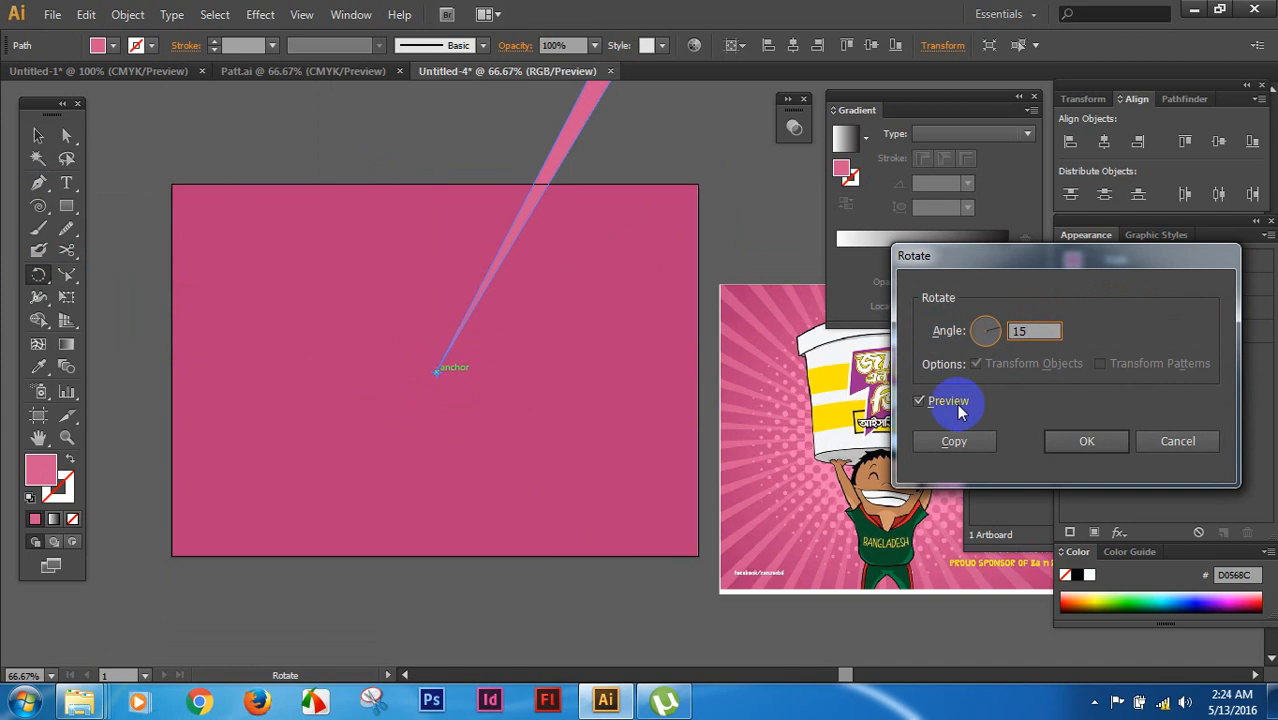
pyautogui.click(918, 401)
pyautogui.click(918, 401)
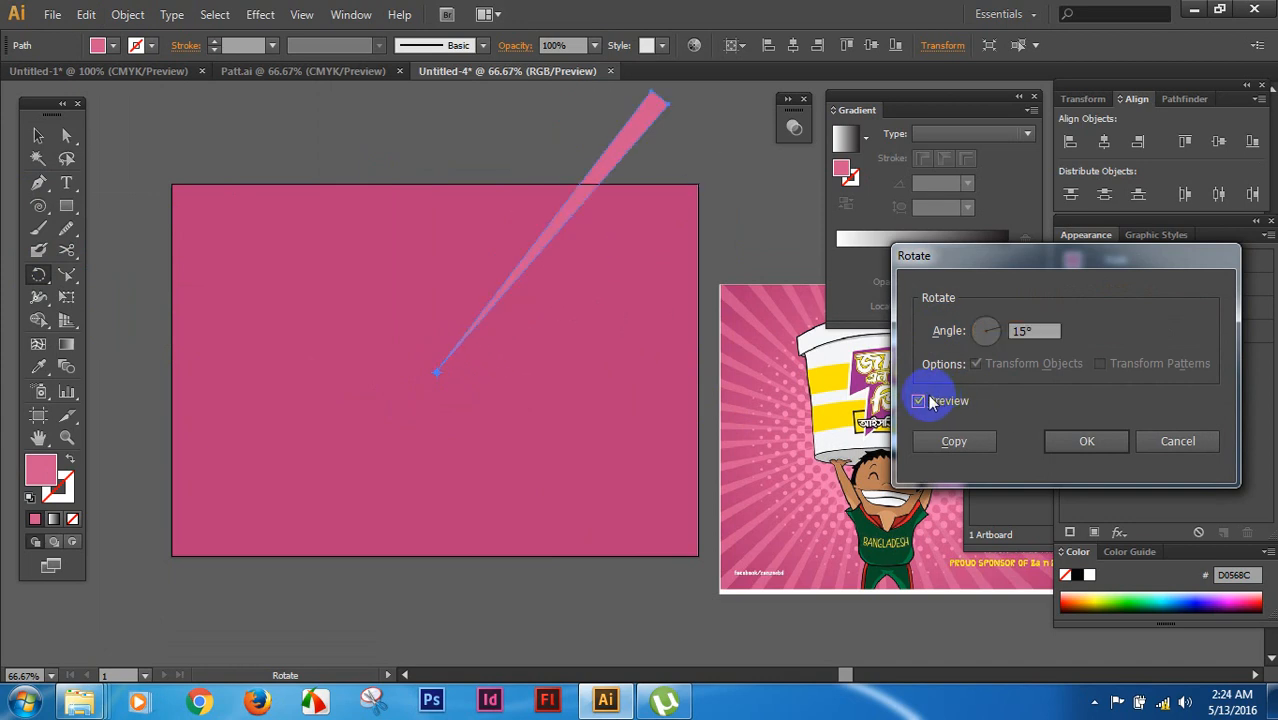
pyautogui.click(990, 336)
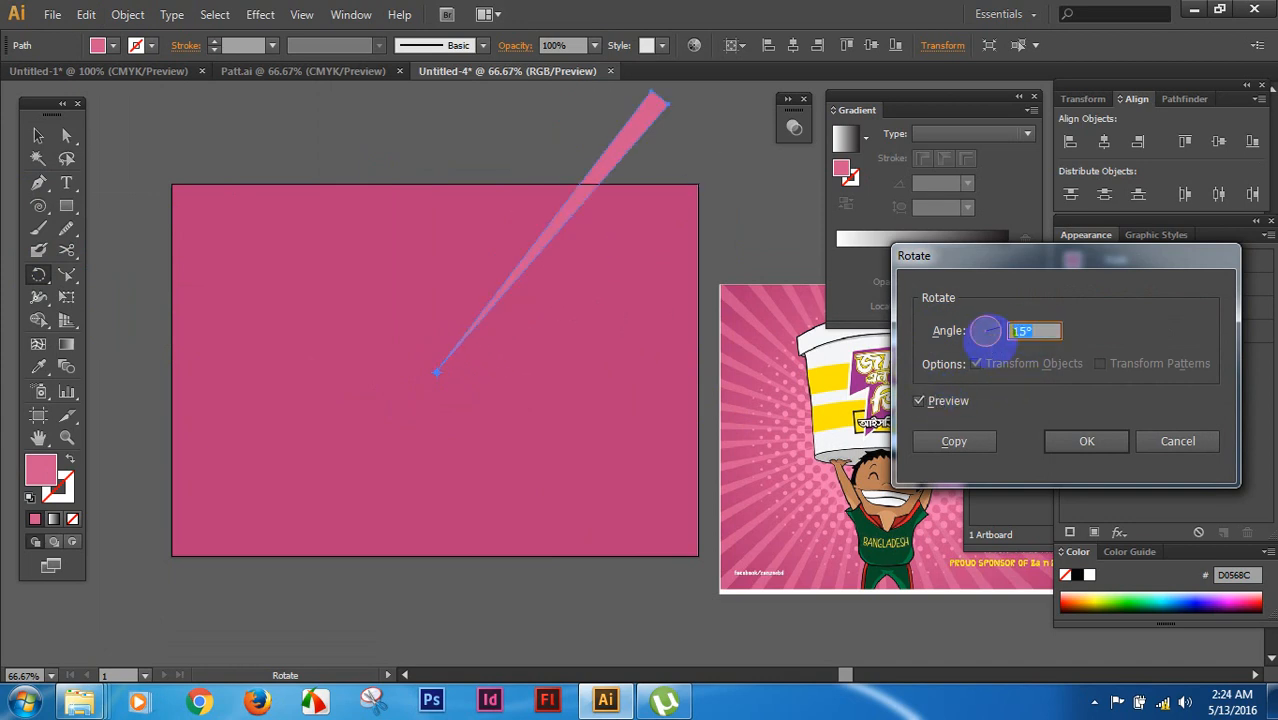
pyautogui.click(918, 401)
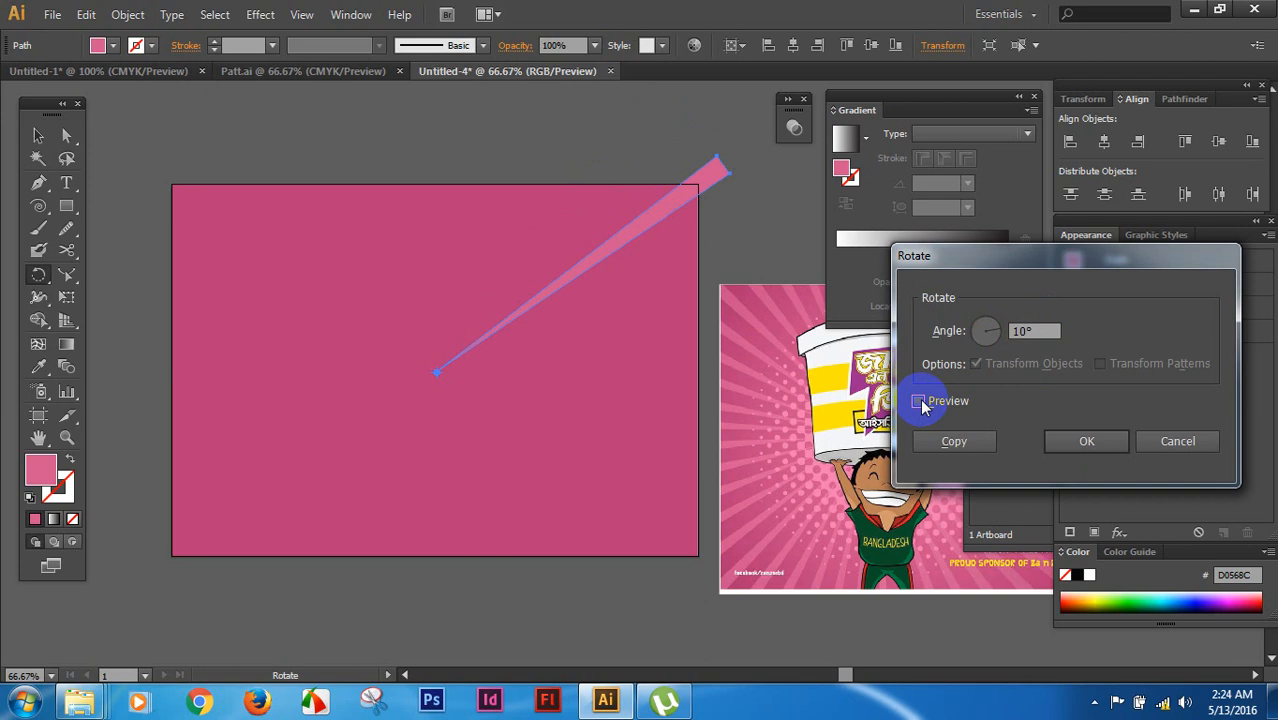
pyautogui.click(918, 401)
pyautogui.click(995, 335)
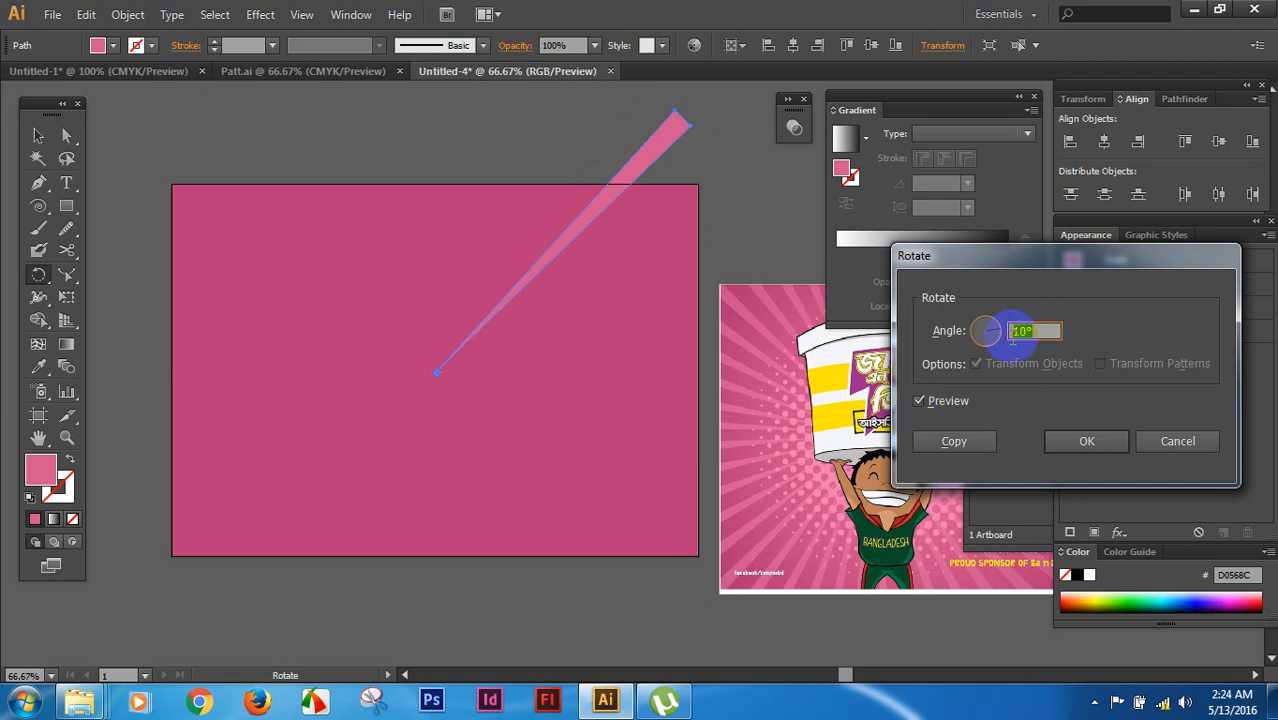
pyautogui.click(918, 401)
pyautogui.click(918, 401)
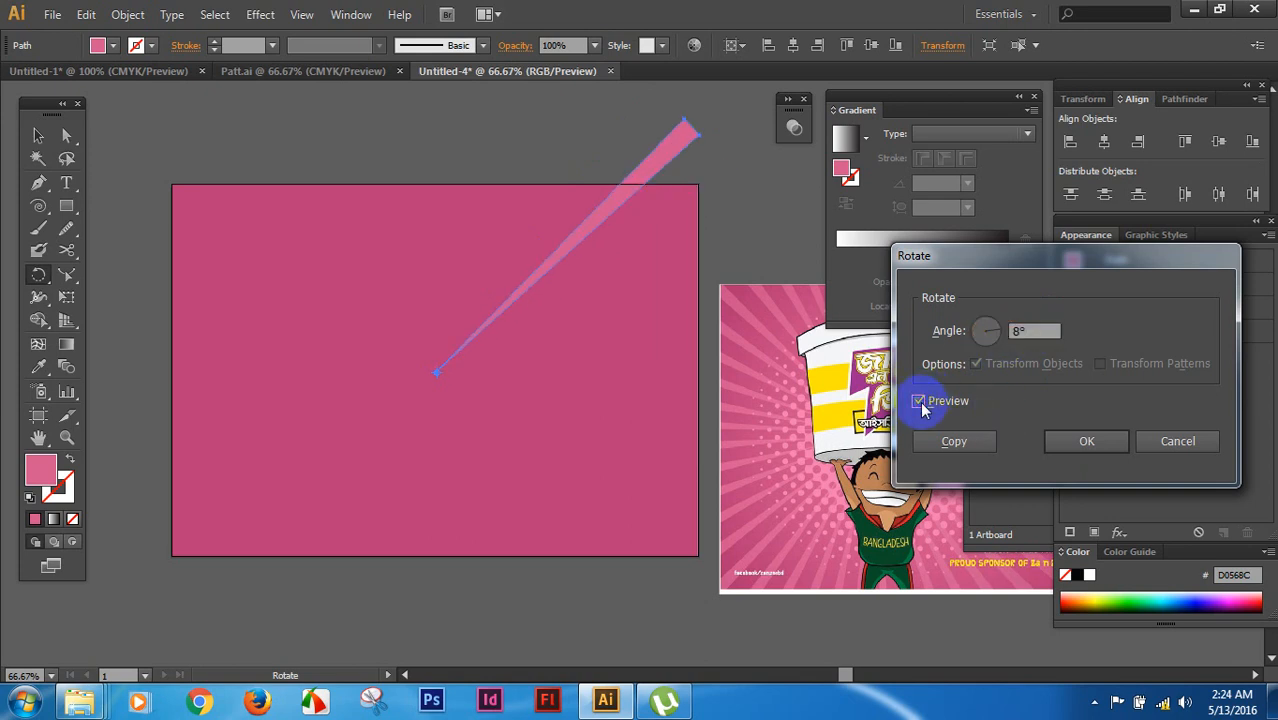
pyautogui.click(954, 441)
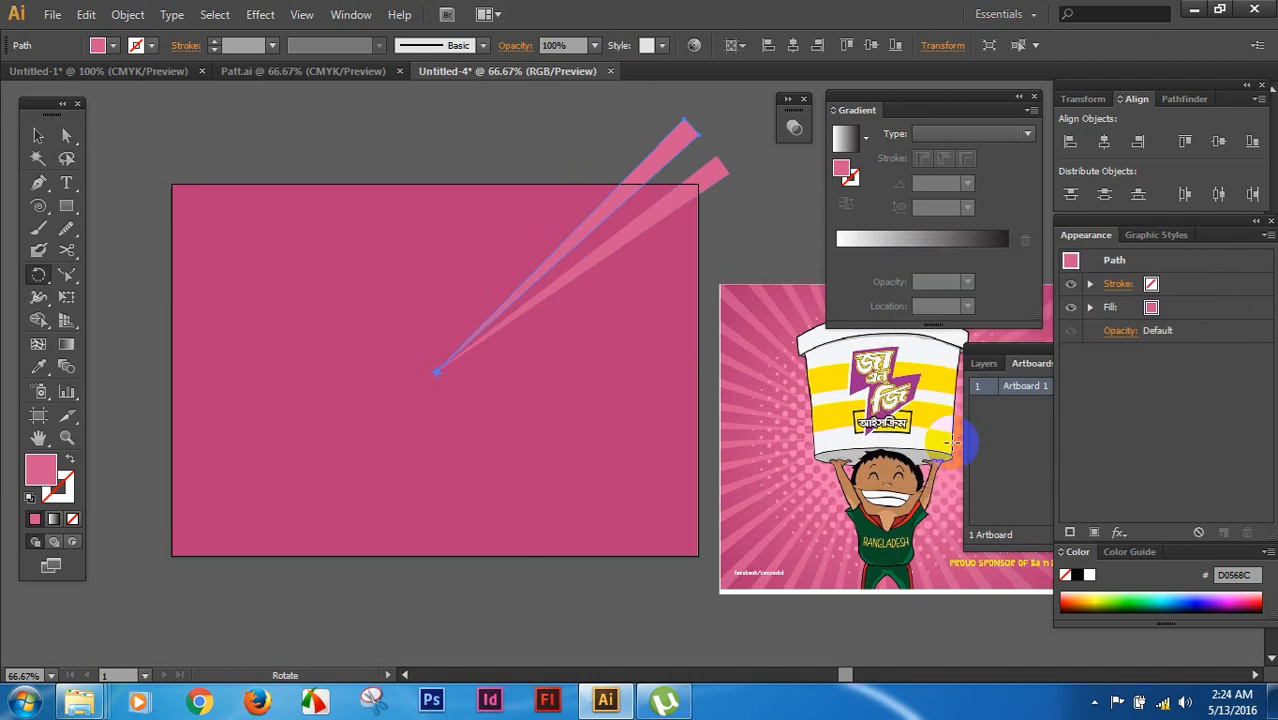
# Step: Repeat the rotated copy until the rays form a complete circular sunburst around the rectangle's centre
pyautogui.hotkey('ctrl', 'd')
pyautogui.hotkey('ctrl', 'd')
pyautogui.hotkey('ctrl', 'd')
pyautogui.hotkey('ctrl', 'd')
pyautogui.hotkey('ctrl', 'd')
pyautogui.hotkey('ctrl', 'd')
pyautogui.hotkey('ctrl', 'd')
pyautogui.hotkey('ctrl', 'd')
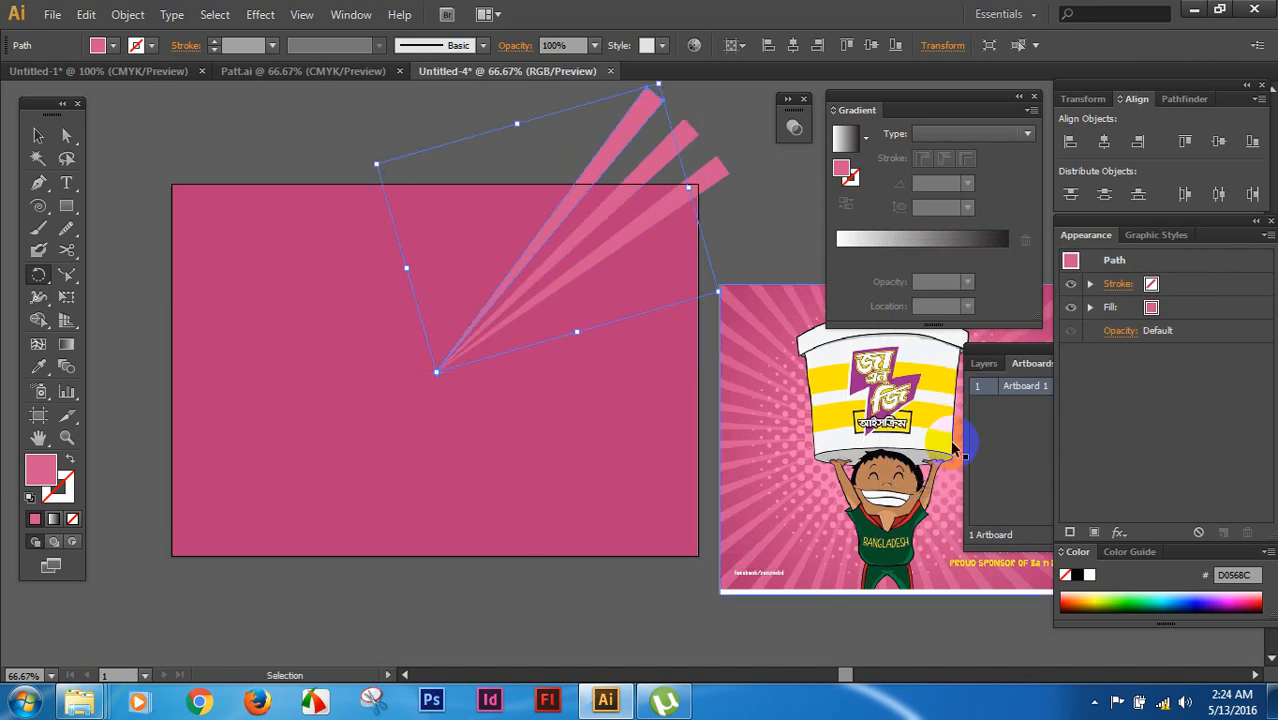
pyautogui.hotkey('ctrl', 'd')
pyautogui.hotkey('ctrl', 'd')
pyautogui.hotkey('ctrl', 'd')
pyautogui.hotkey('ctrl', 'd')
pyautogui.hotkey('ctrl', 'd')
pyautogui.hotkey('ctrl', 'd')
pyautogui.hotkey('ctrl', 'd')
pyautogui.hotkey('ctrl', 'd')
pyautogui.hotkey('ctrl', 'd')
pyautogui.hotkey('ctrl', 'd')
pyautogui.hotkey('ctrl', 'd')
pyautogui.hotkey('ctrl', 'd')
pyautogui.hotkey('ctrl', 'd')
pyautogui.hotkey('ctrl', 'd')
pyautogui.hotkey('ctrl', 'd')
pyautogui.hotkey('ctrl', 'd')
pyautogui.hotkey('ctrl', 'd')
pyautogui.hotkey('ctrl', 'd')
pyautogui.hotkey('ctrl', 'd')
pyautogui.hotkey('ctrl', 'd')
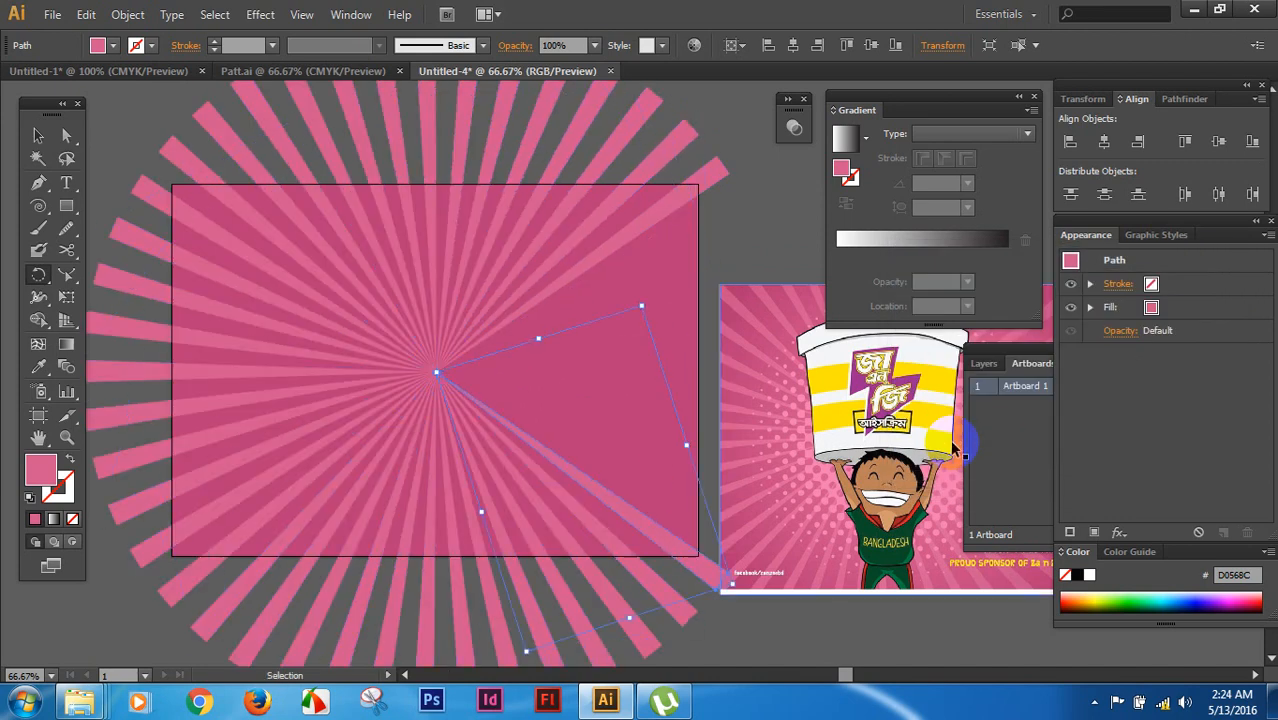
pyautogui.hotkey('ctrl', 'd')
pyautogui.hotkey('ctrl', 'd')
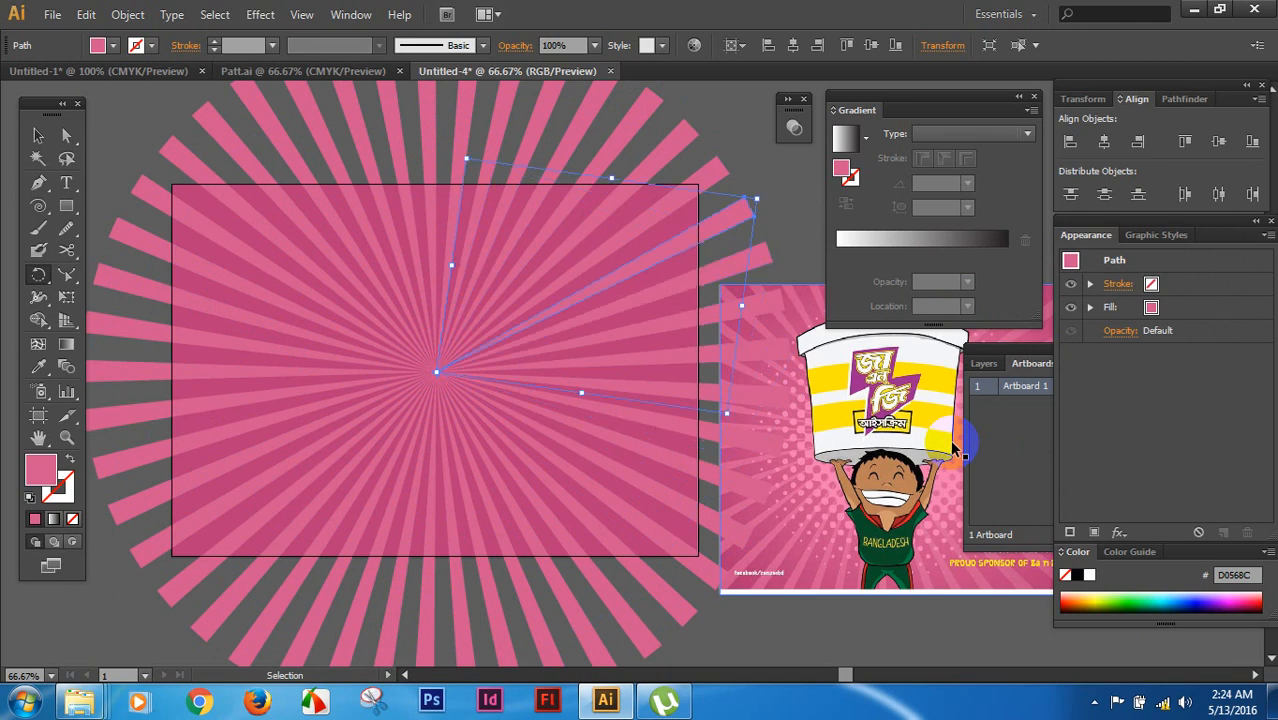
# Step: Move the reference ad image farther from the artboard, clear of the sunburst rays
pyautogui.press('v')
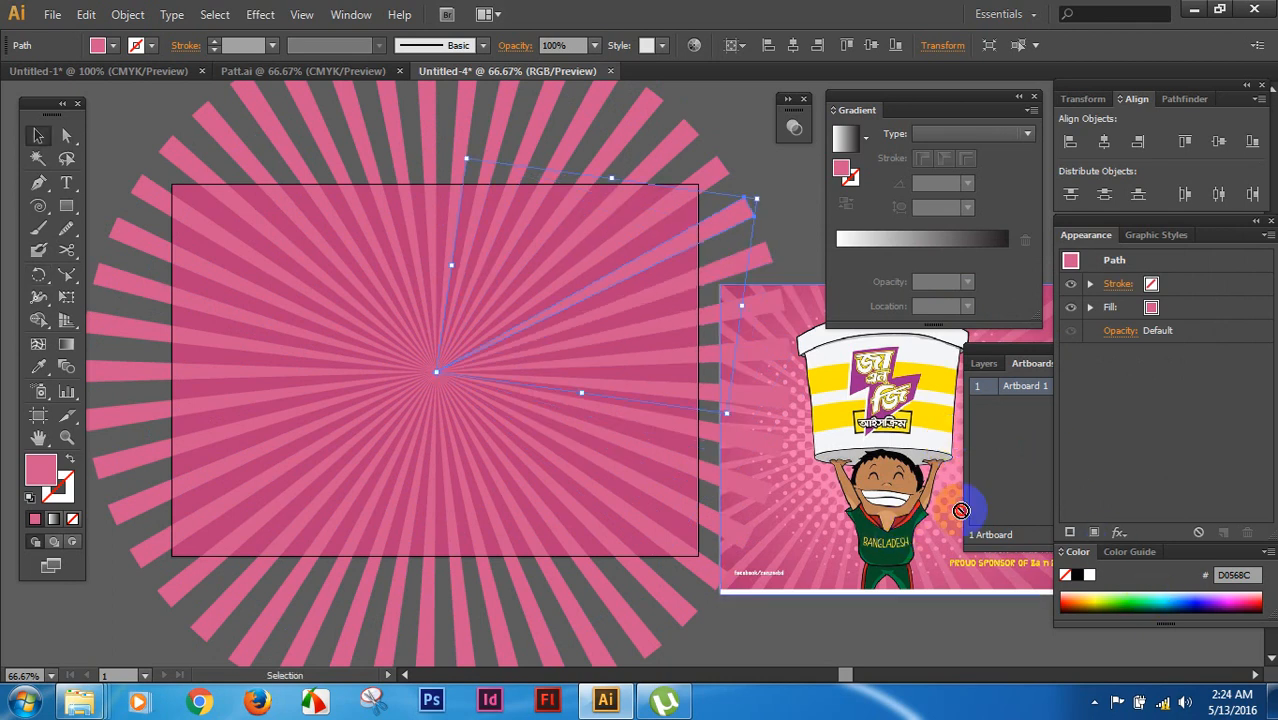
pyautogui.click(960, 511)
pyautogui.moveTo(914, 486); pyautogui.dragTo(968, 473)
pyautogui.moveTo(823, 486); pyautogui.dragTo(901, 453)
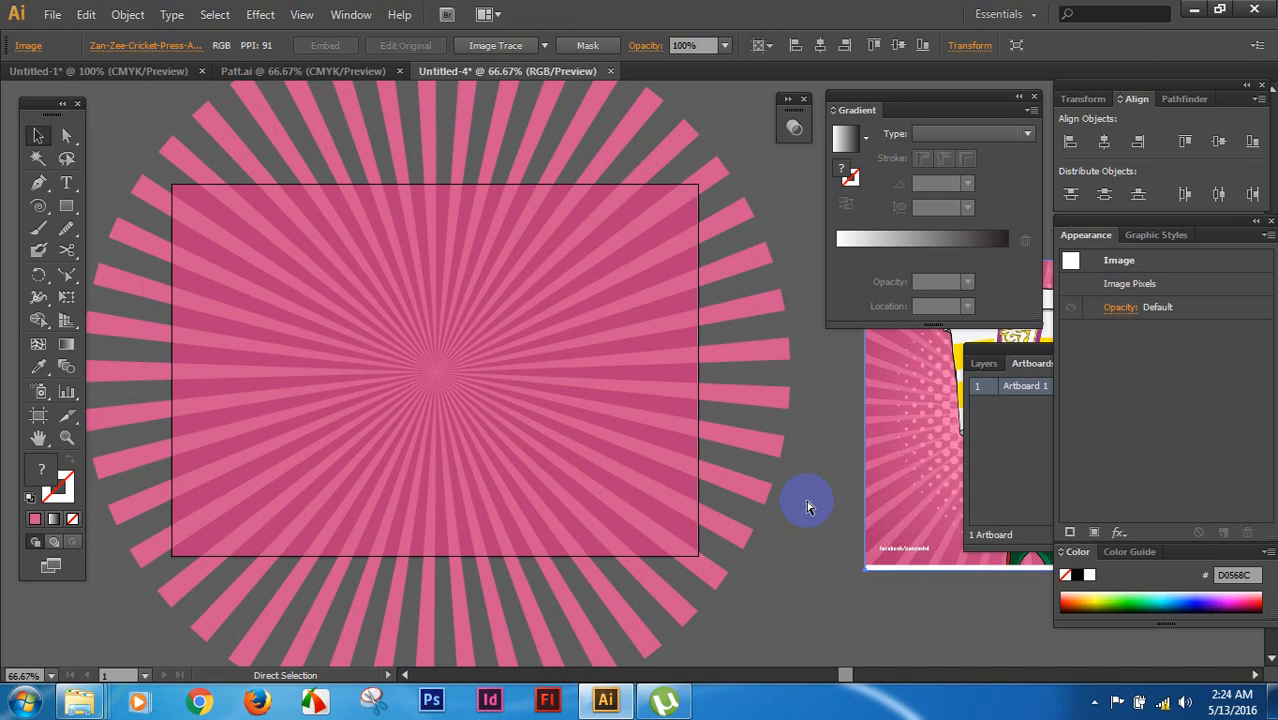
pyautogui.hotkey('ctrl', '-')
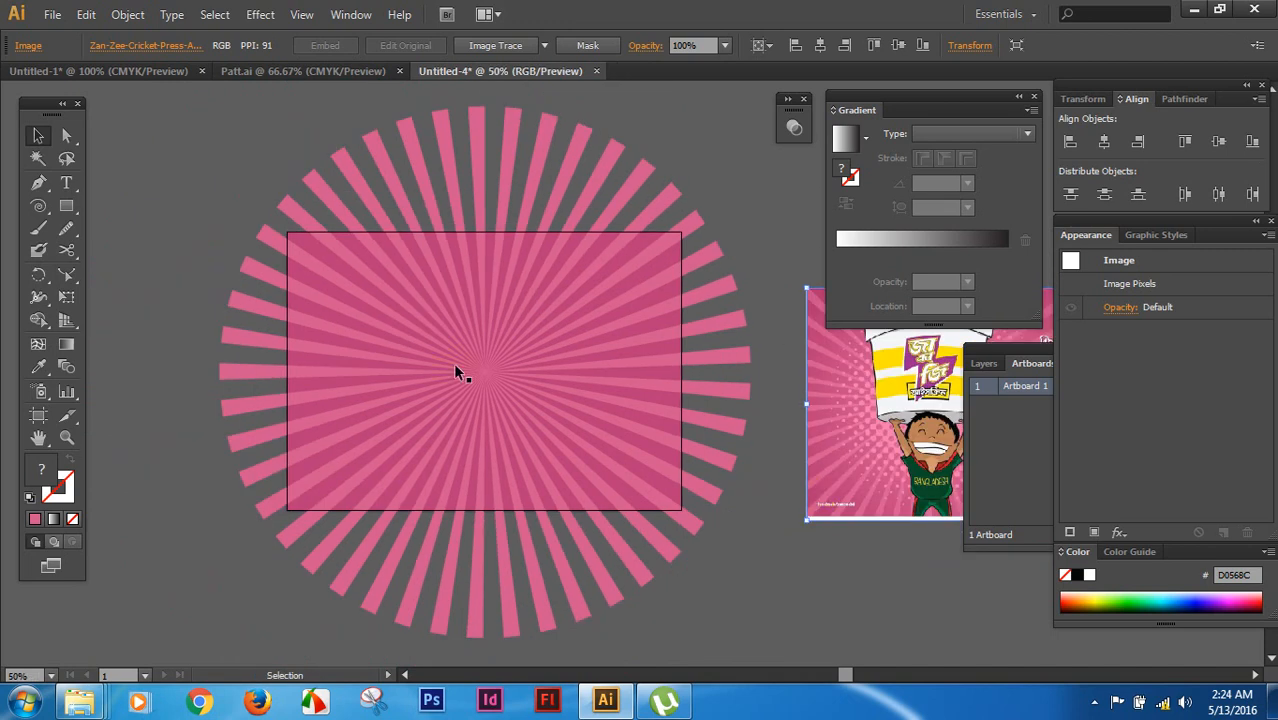
# Step: Paste a copy of the pink background rectangle in place and bring the copy to the front, above all the rays
pyautogui.click(293, 235)
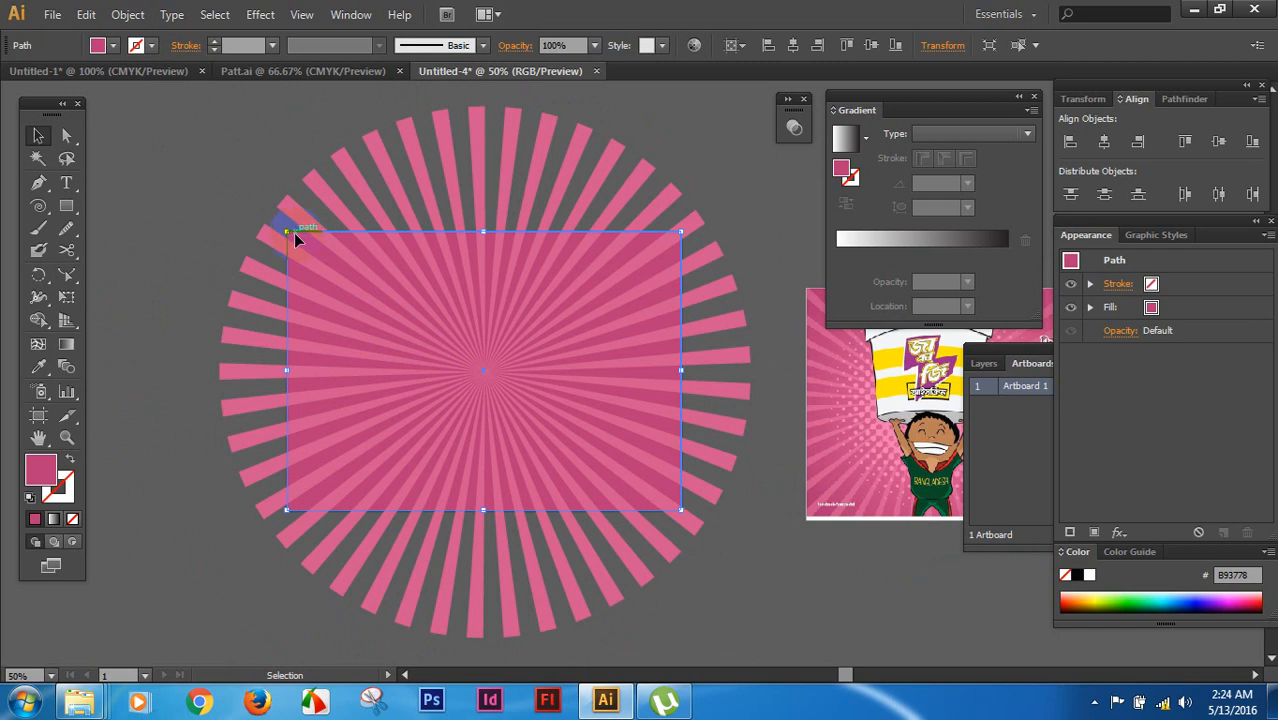
pyautogui.press('a')
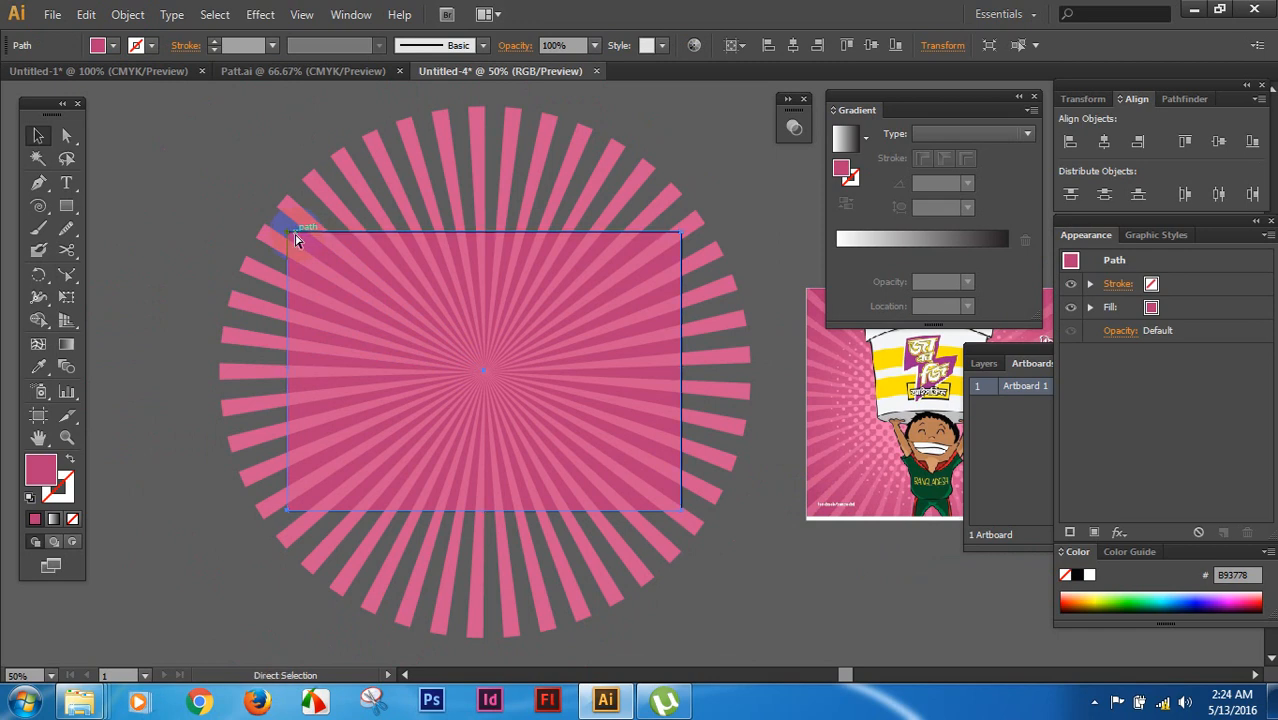
pyautogui.press('v')
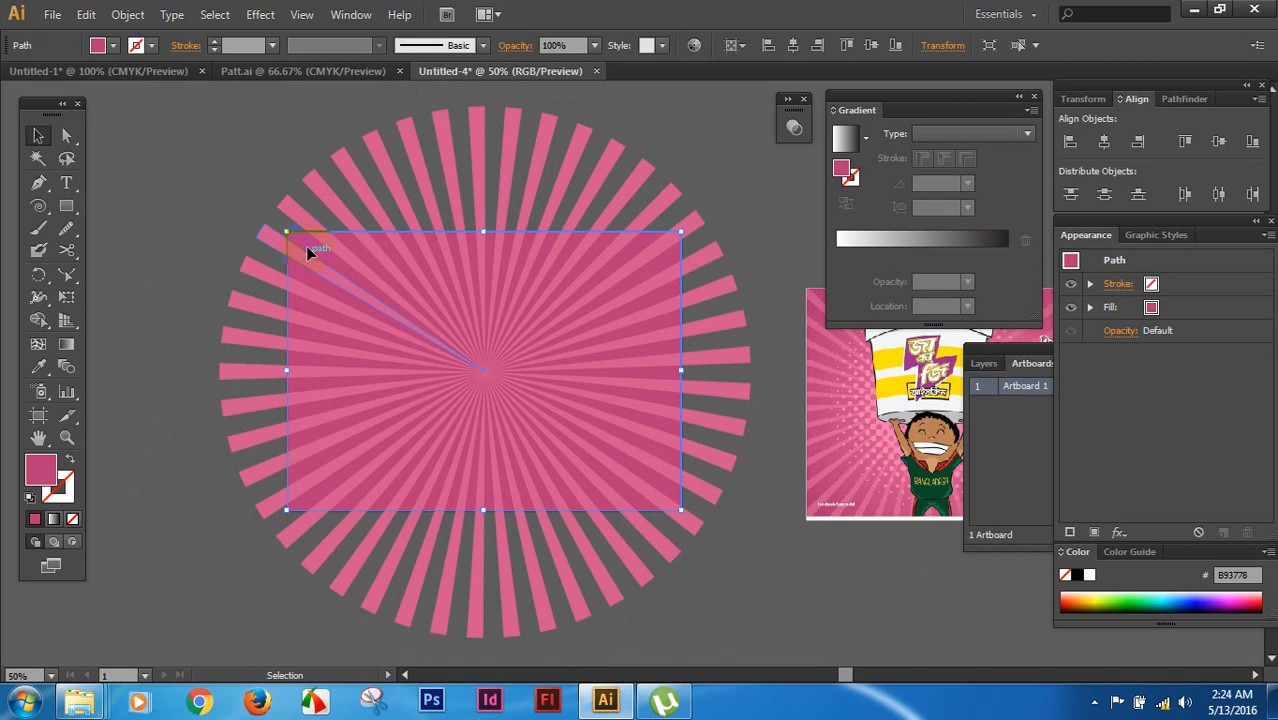
pyautogui.rightClick(308, 250)
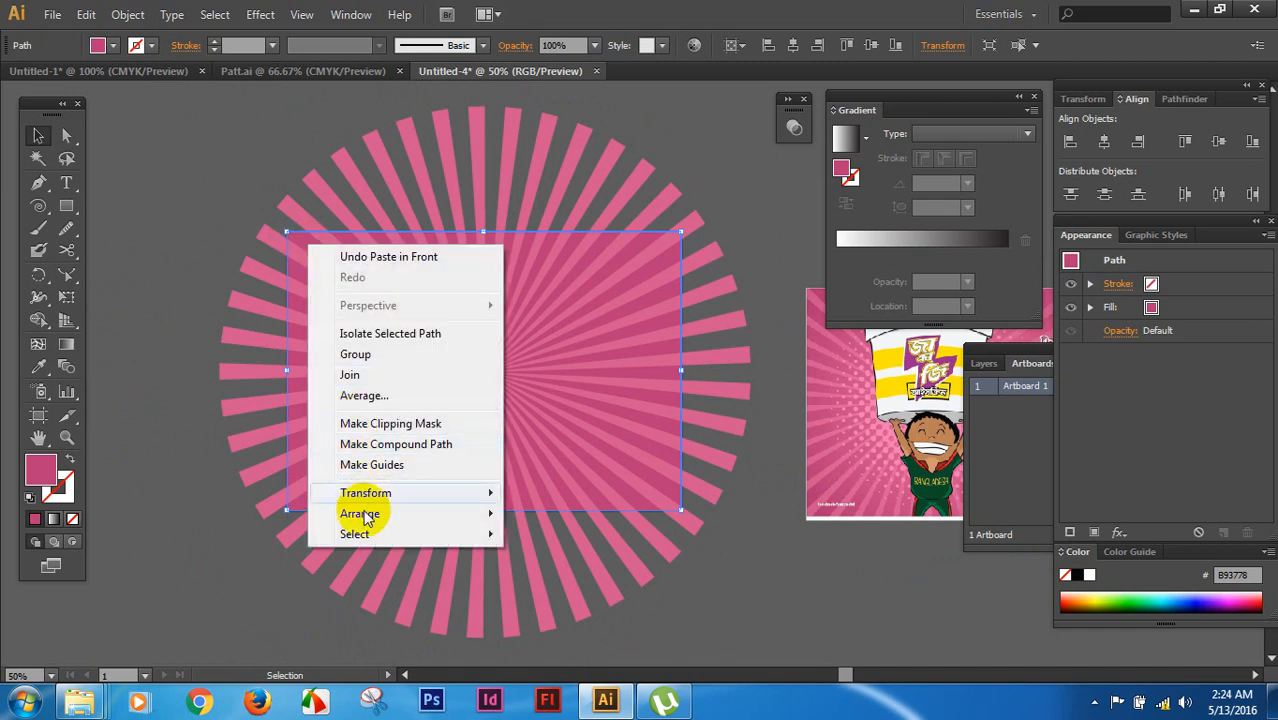
pyautogui.moveTo(363, 516)
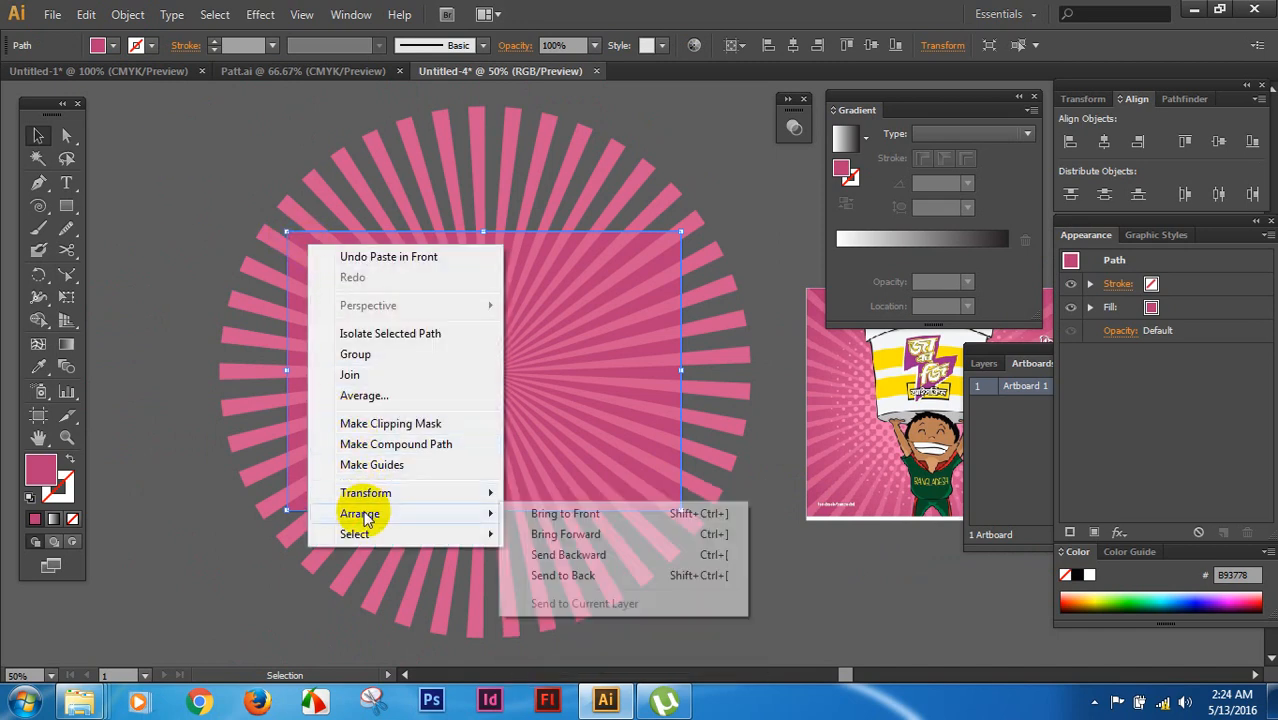
pyautogui.click(565, 514)
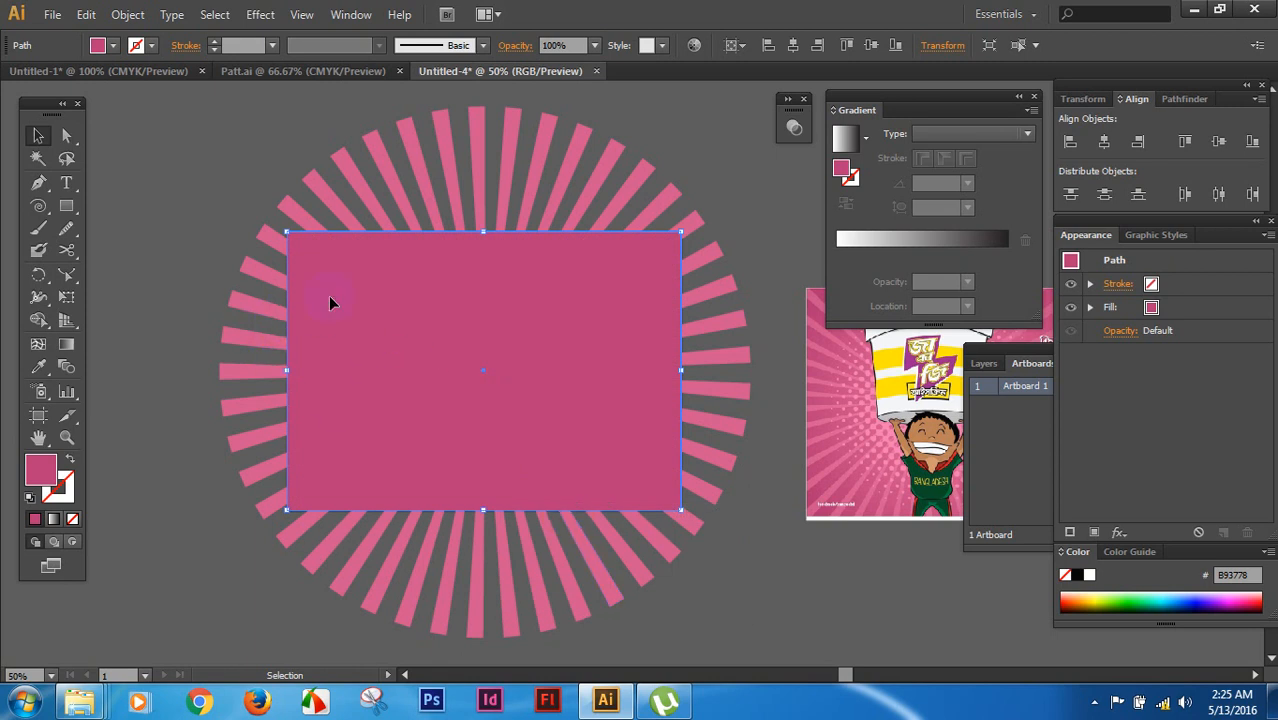
# Step: Move the front rectangle aside to check for the original beneath the rays, and undo the move
pyautogui.moveTo(341, 271); pyautogui.dragTo(309, 346)
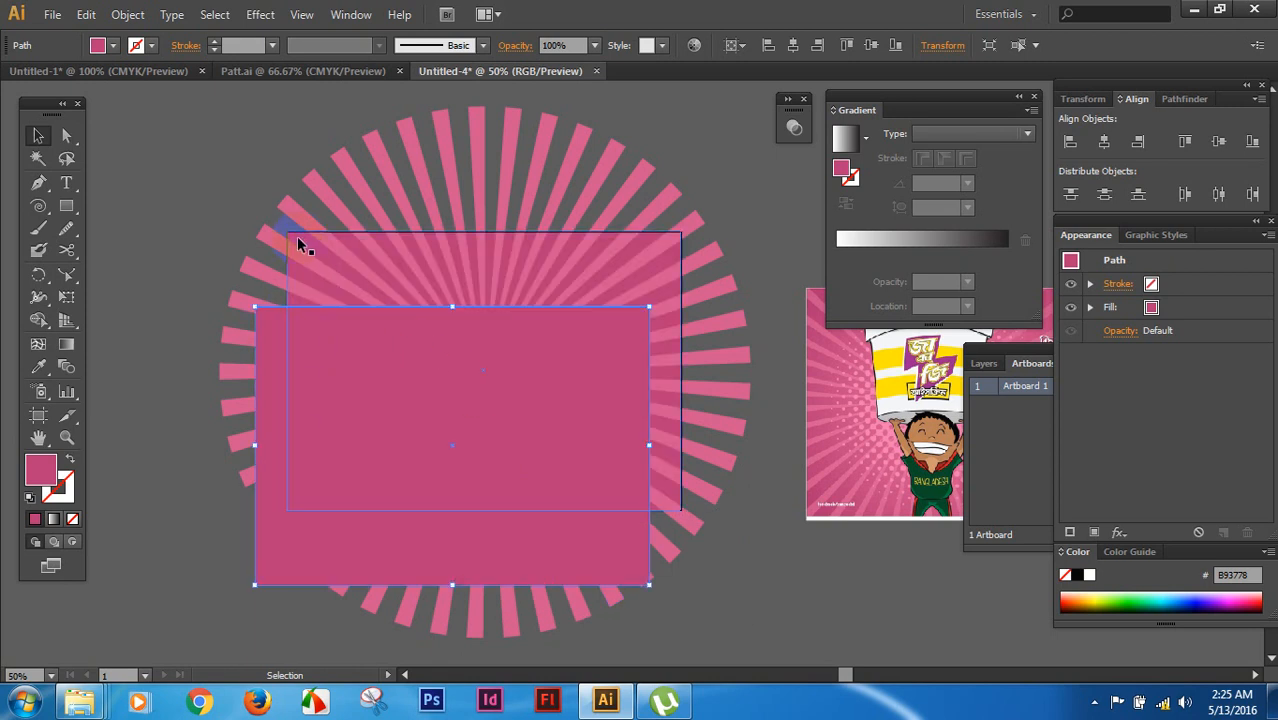
pyautogui.click(303, 244)
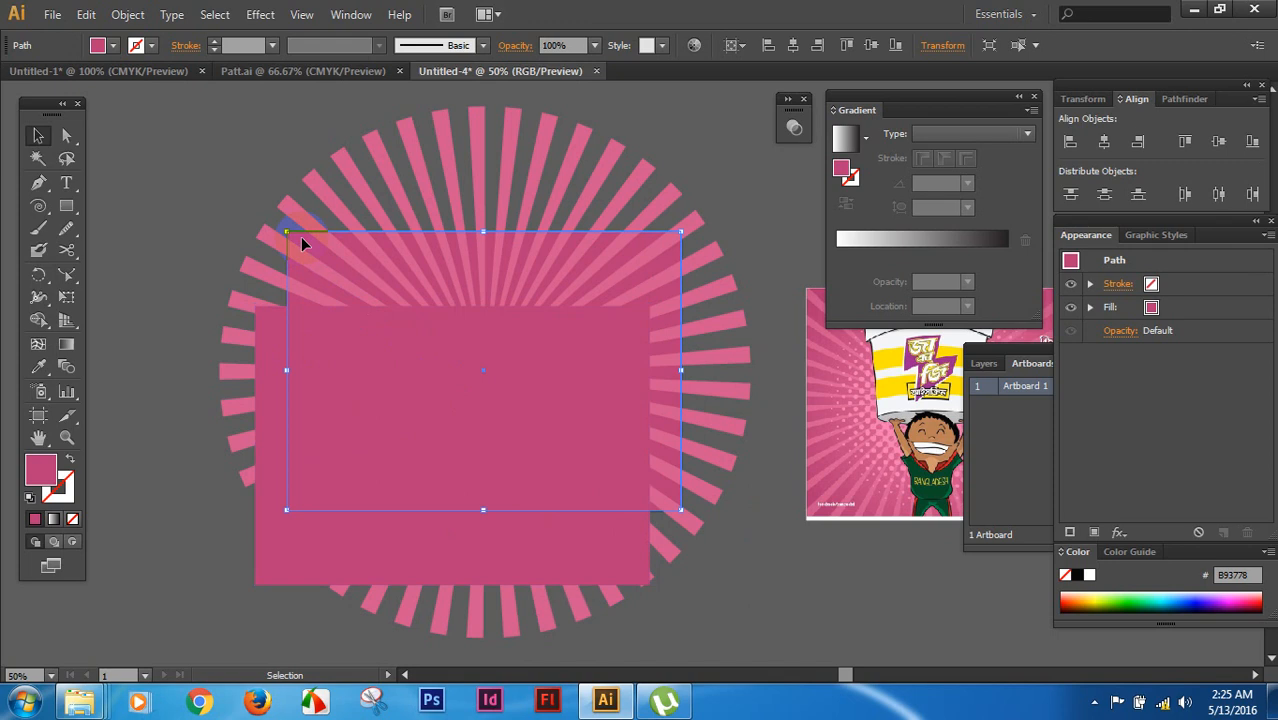
pyautogui.hotkey('ctrl', 'z')
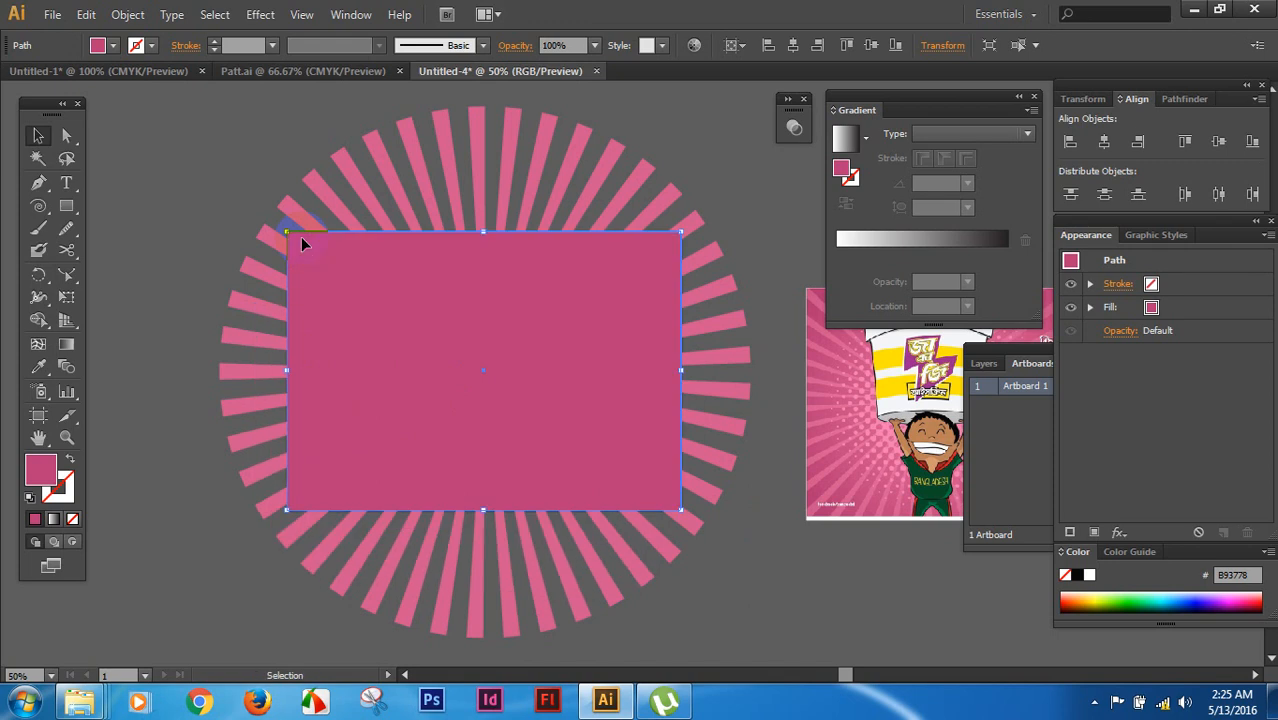
pyautogui.click(296, 209)
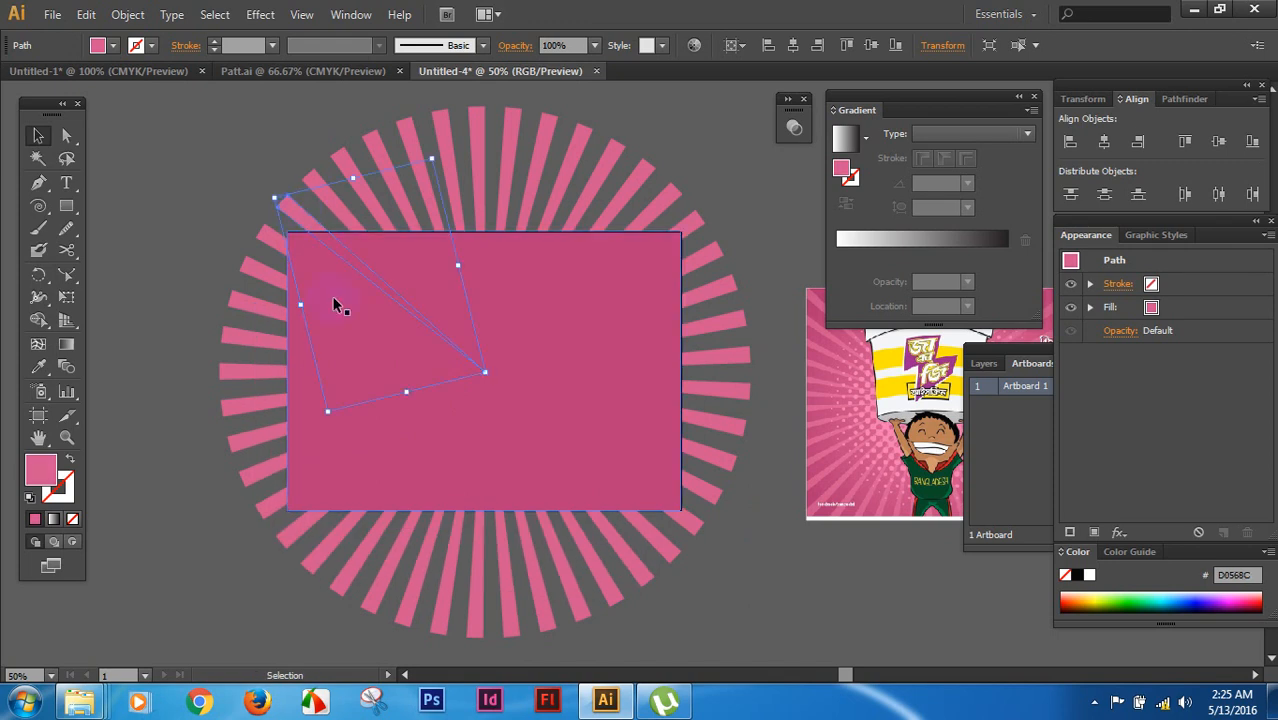
pyautogui.click(150, 182)
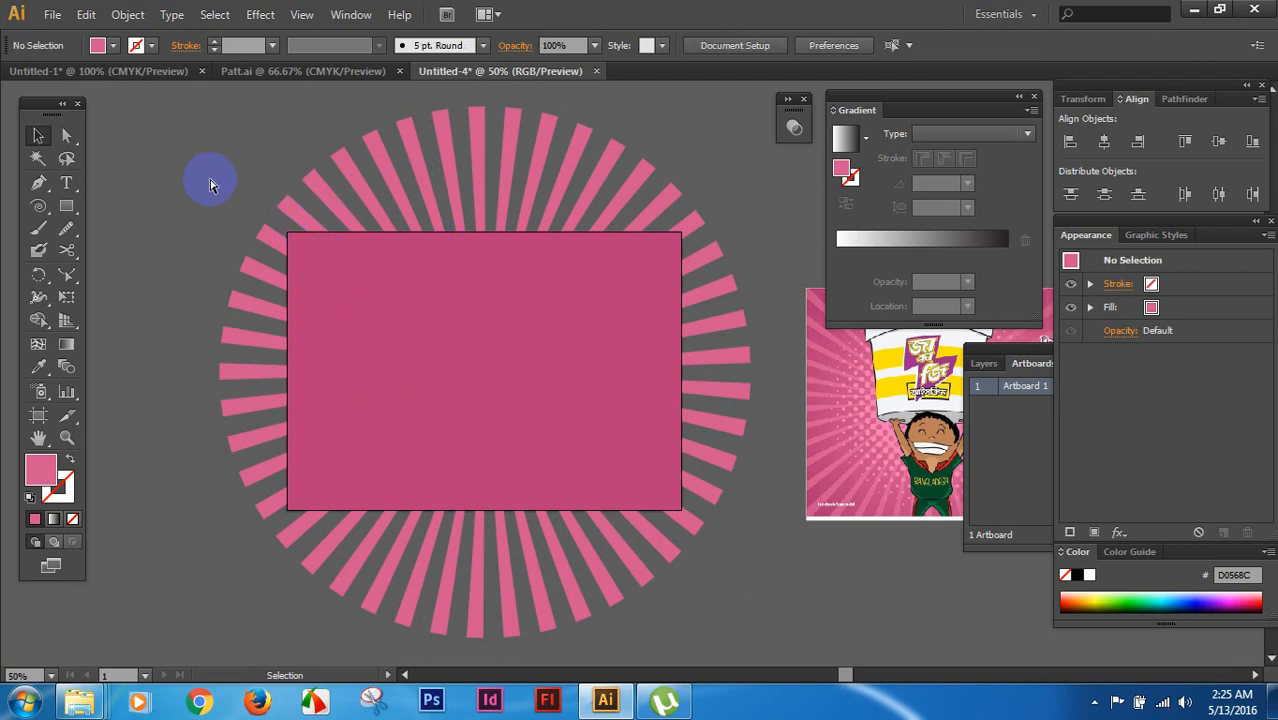
# Step: Select both rectangles and all the rays, and trim the sunburst to the front rectangle's outline with the Pathfinder Crop operation
pyautogui.hotkey('ctrl', '-')
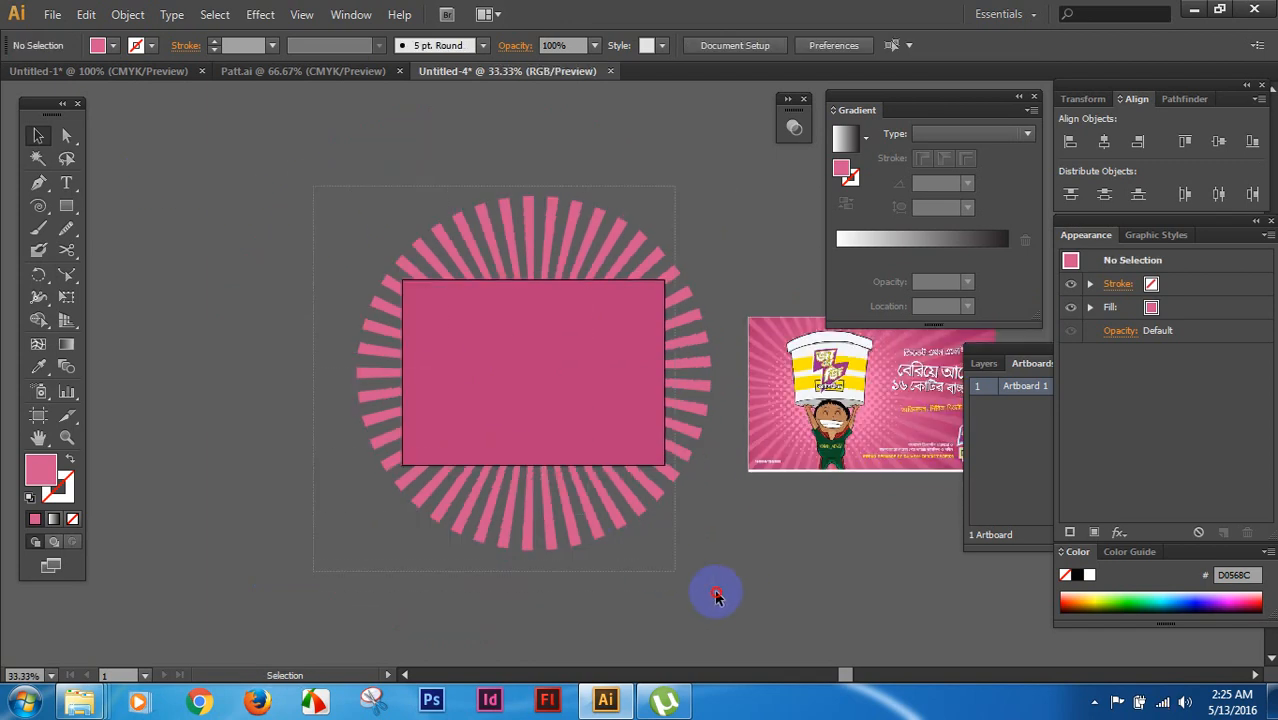
pyautogui.moveTo(716, 596); pyautogui.dragTo(736, 599)
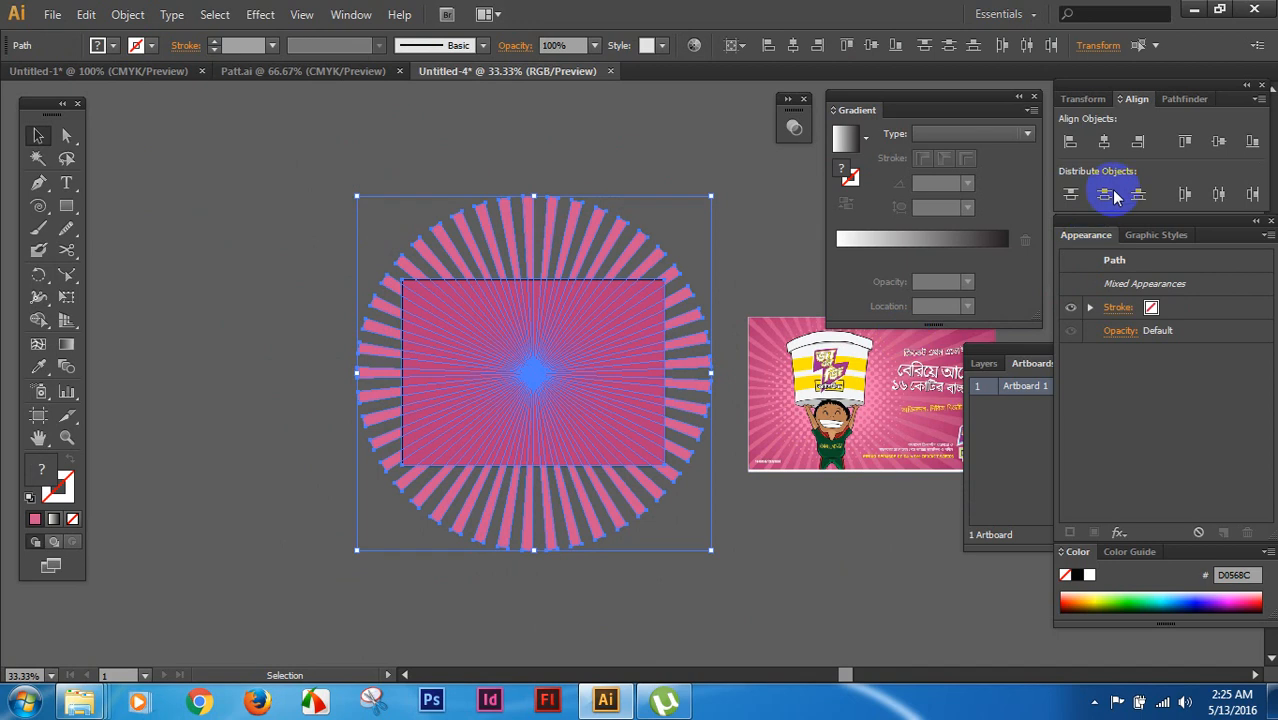
pyautogui.click(1180, 99)
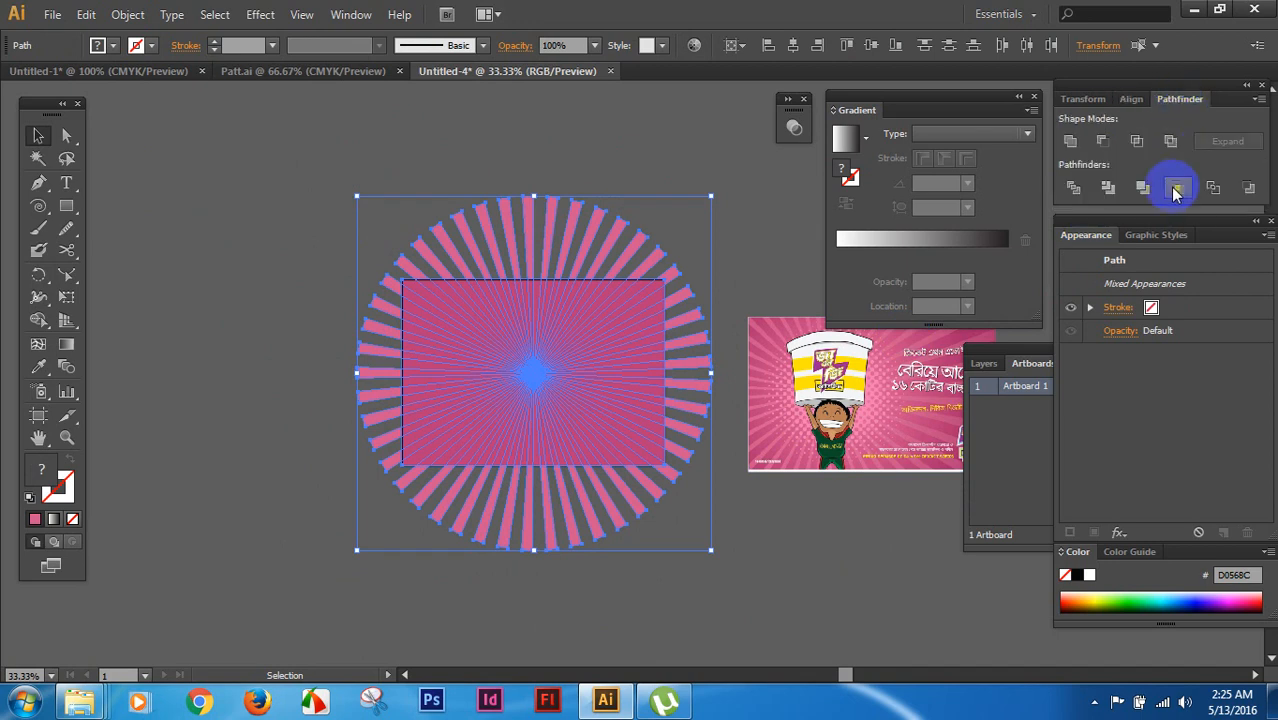
pyautogui.click(1176, 190)
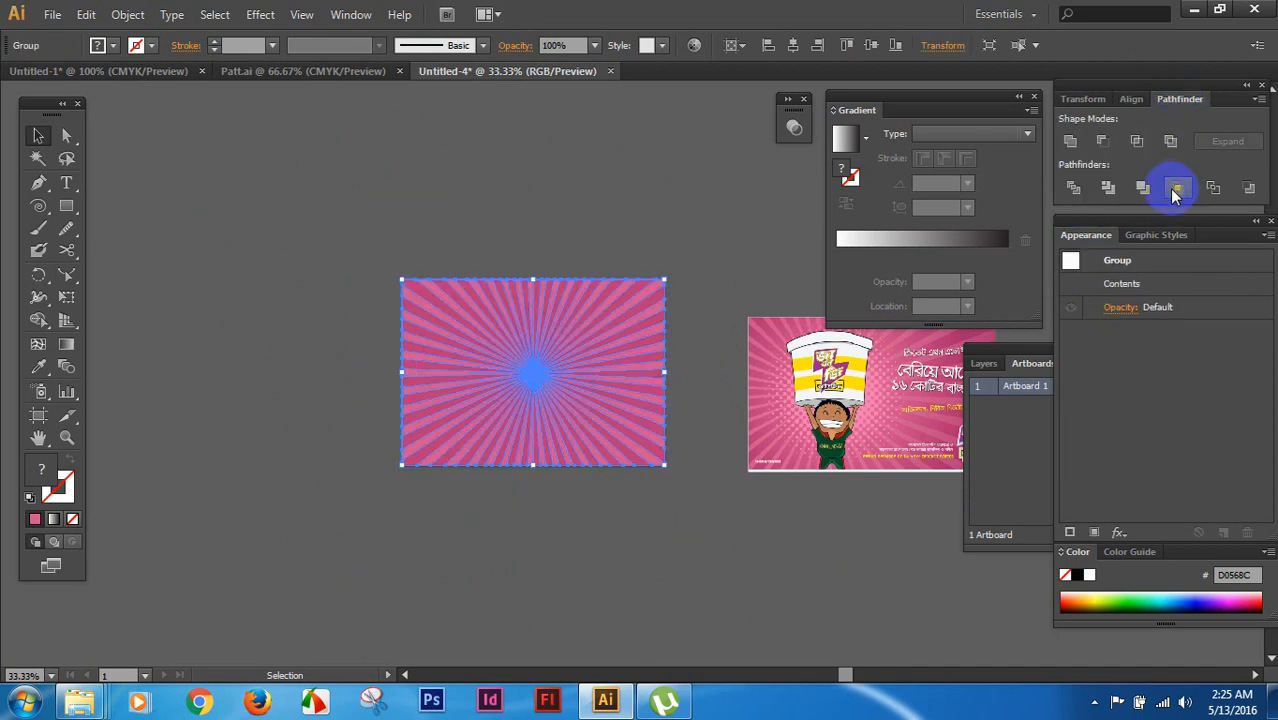
# Step: Examine the cropped sunburst up close and compare its rays with the background of the reference ad
pyautogui.keyDown('ctrl'); pyautogui.click(525, 380); pyautogui.keyUp('ctrl')
pyautogui.keyDown('ctrl'); pyautogui.click(525, 380); pyautogui.keyUp('ctrl')
pyautogui.moveTo(632, 423); pyautogui.dragTo(174, 558)
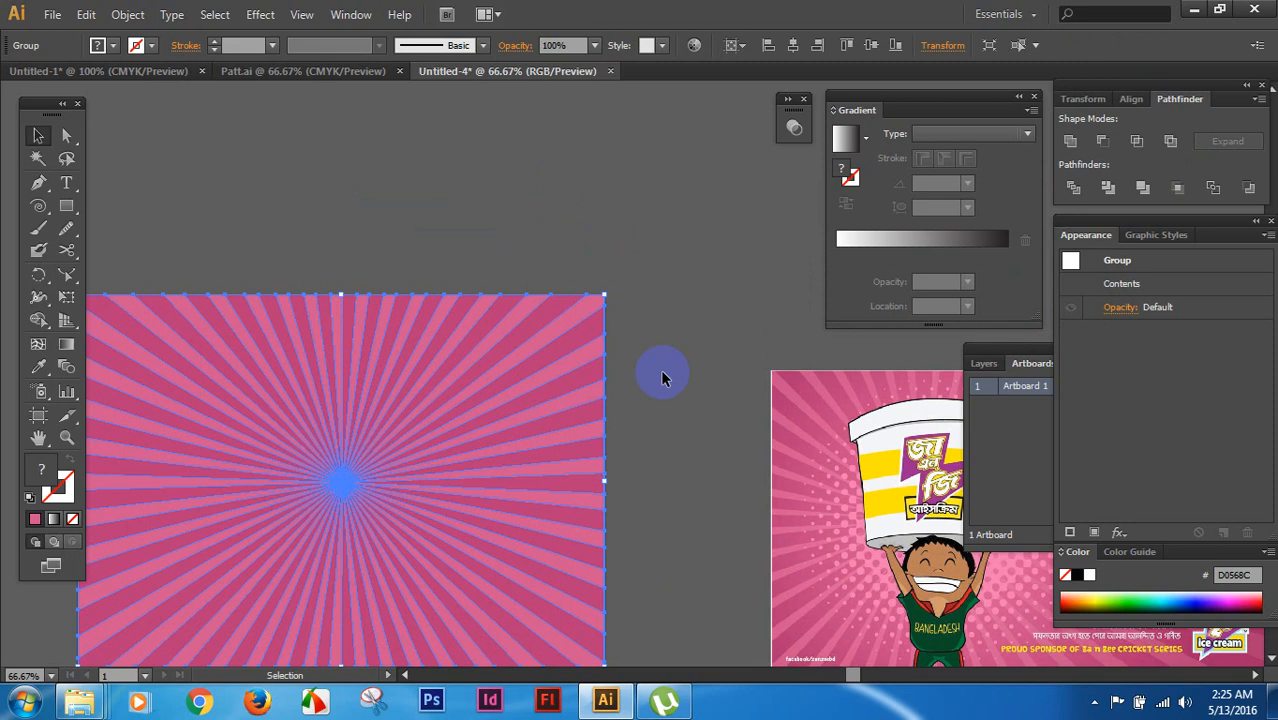
pyautogui.moveTo(689, 338); pyautogui.dragTo(721, 230)
pyautogui.click(697, 385)
pyautogui.moveTo(630, 440); pyautogui.dragTo(708, 421)
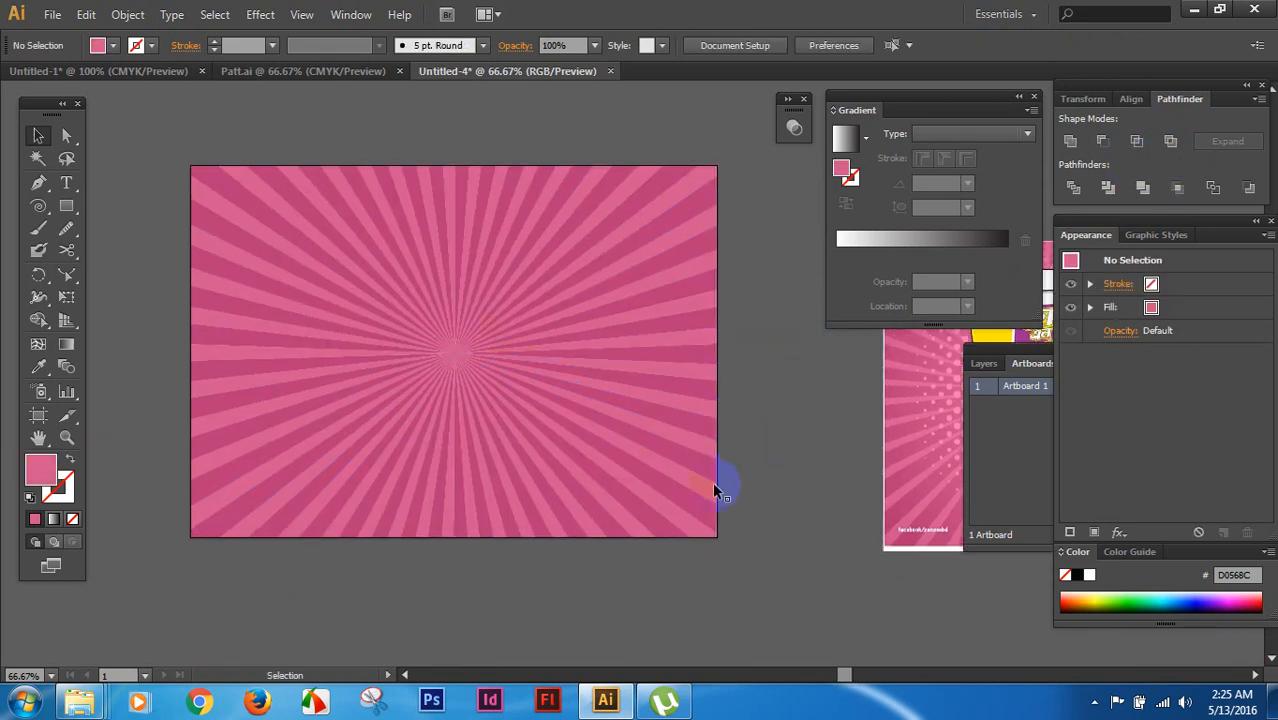
pyautogui.press('space')
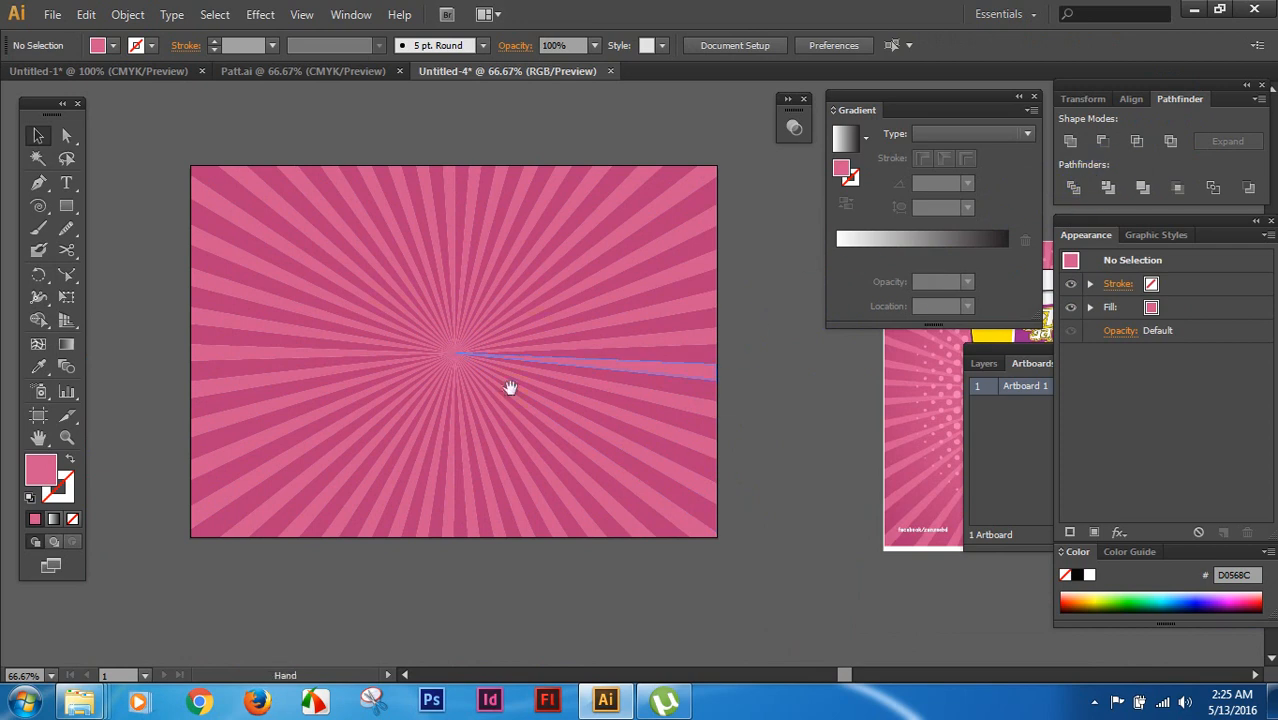
pyautogui.moveTo(632, 450); pyautogui.dragTo(536, 473)
pyautogui.moveTo(320, 523); pyautogui.dragTo(475, 474)
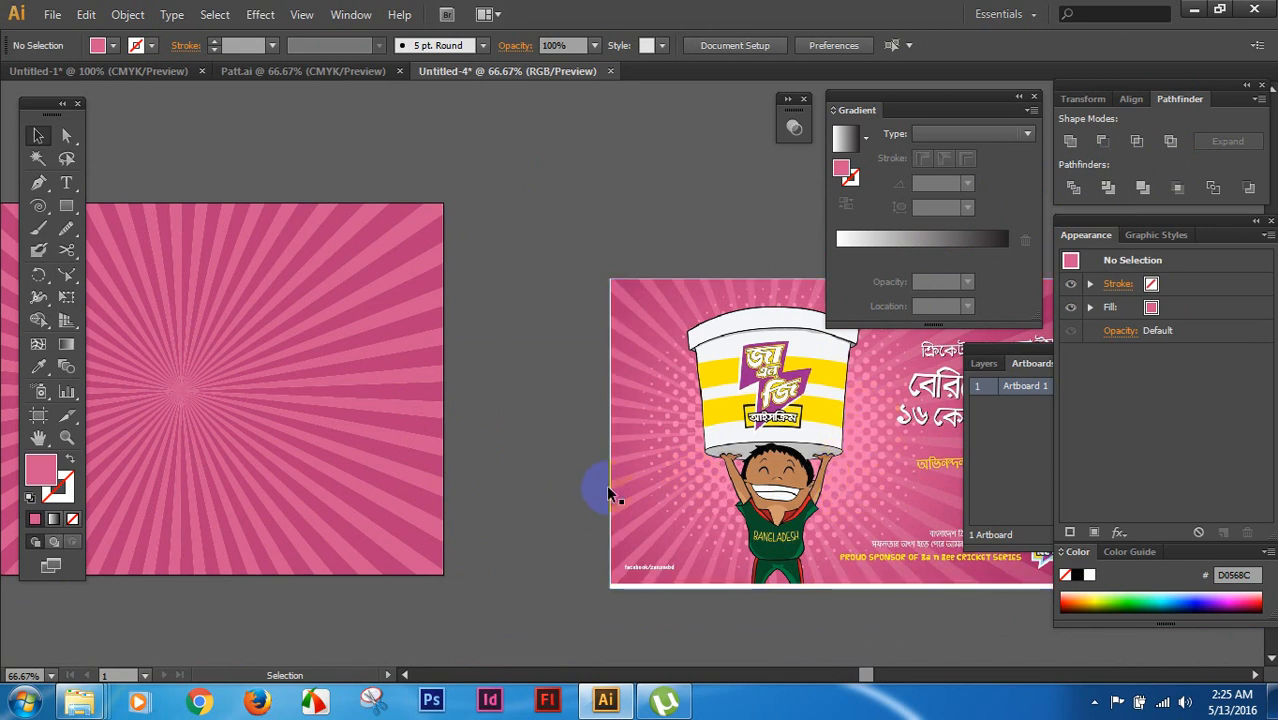
pyautogui.moveTo(364, 449); pyautogui.dragTo(499, 399)
pyautogui.moveTo(404, 365); pyautogui.dragTo(506, 365)
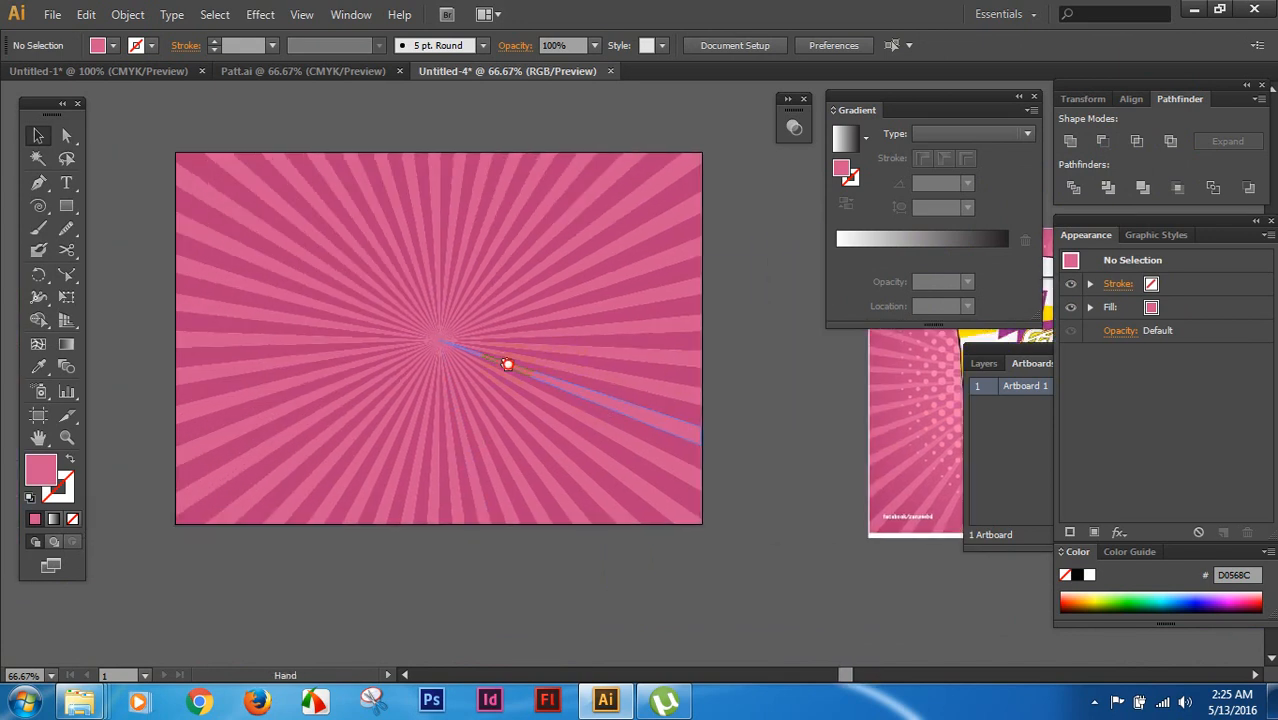
pyautogui.click(807, 482)
pyautogui.moveTo(155, 132); pyautogui.dragTo(754, 608)
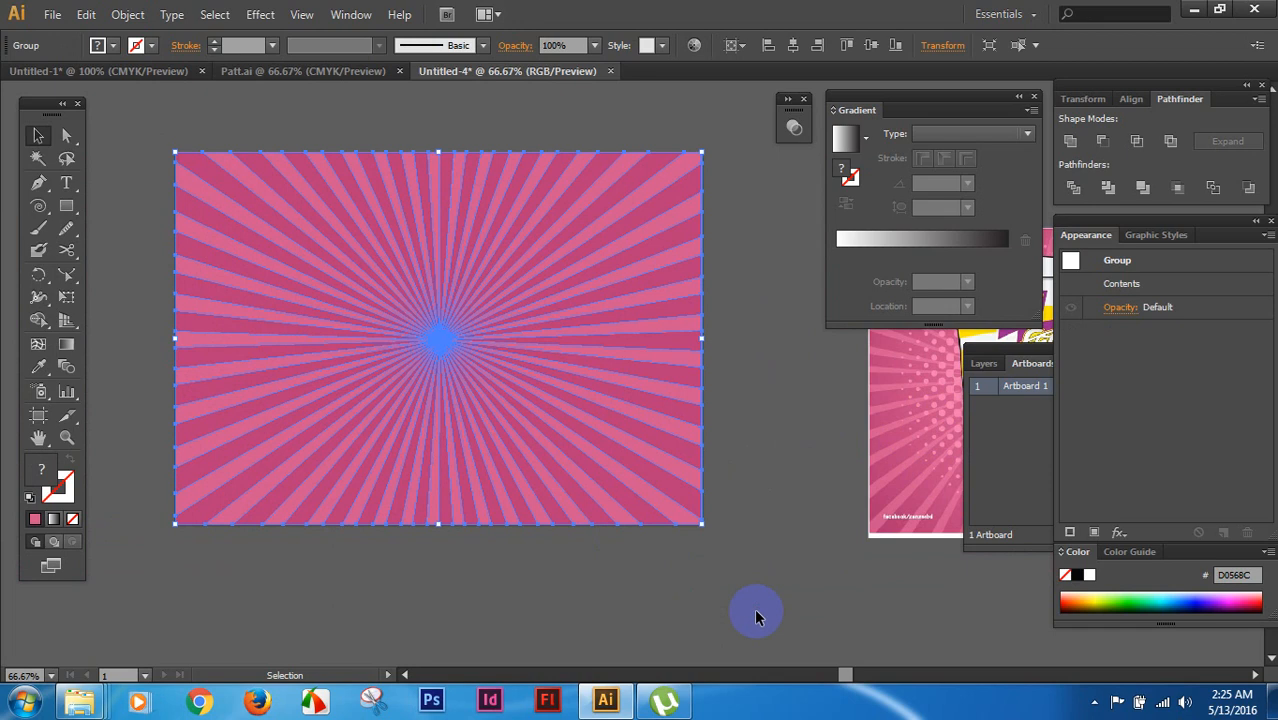
pyautogui.click(765, 566)
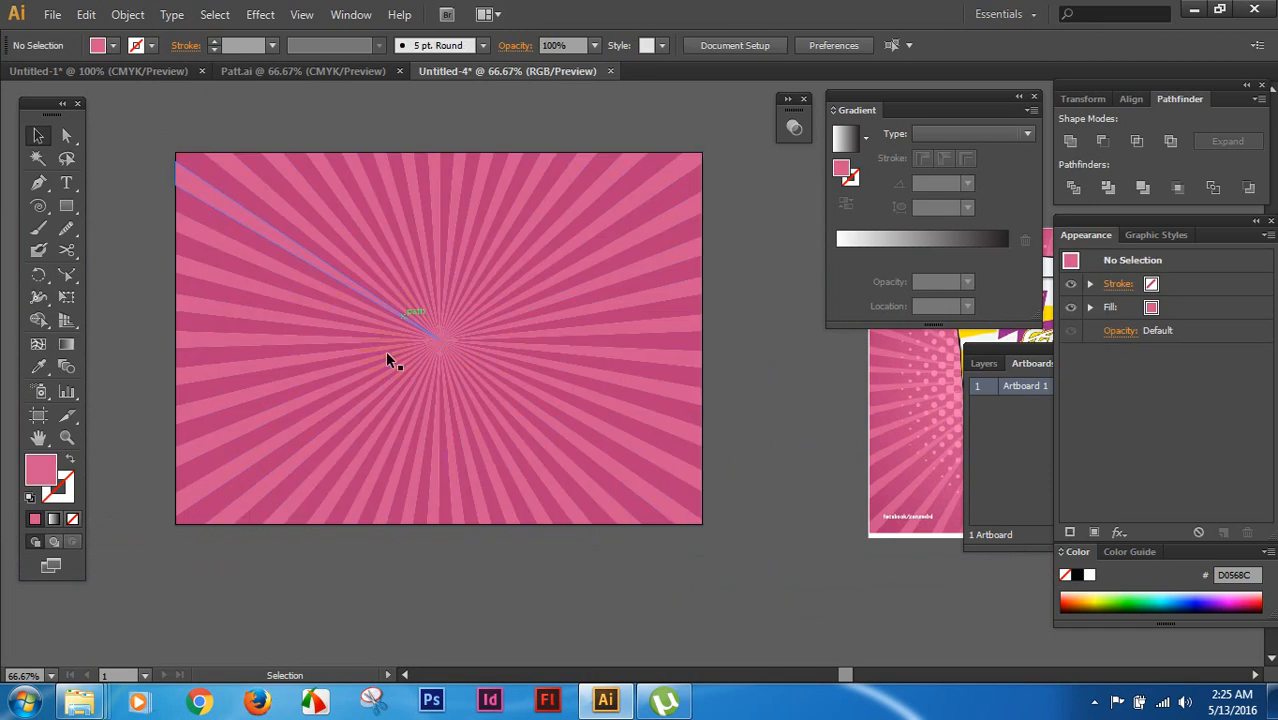
pyautogui.moveTo(653, 475); pyautogui.dragTo(700, 559)
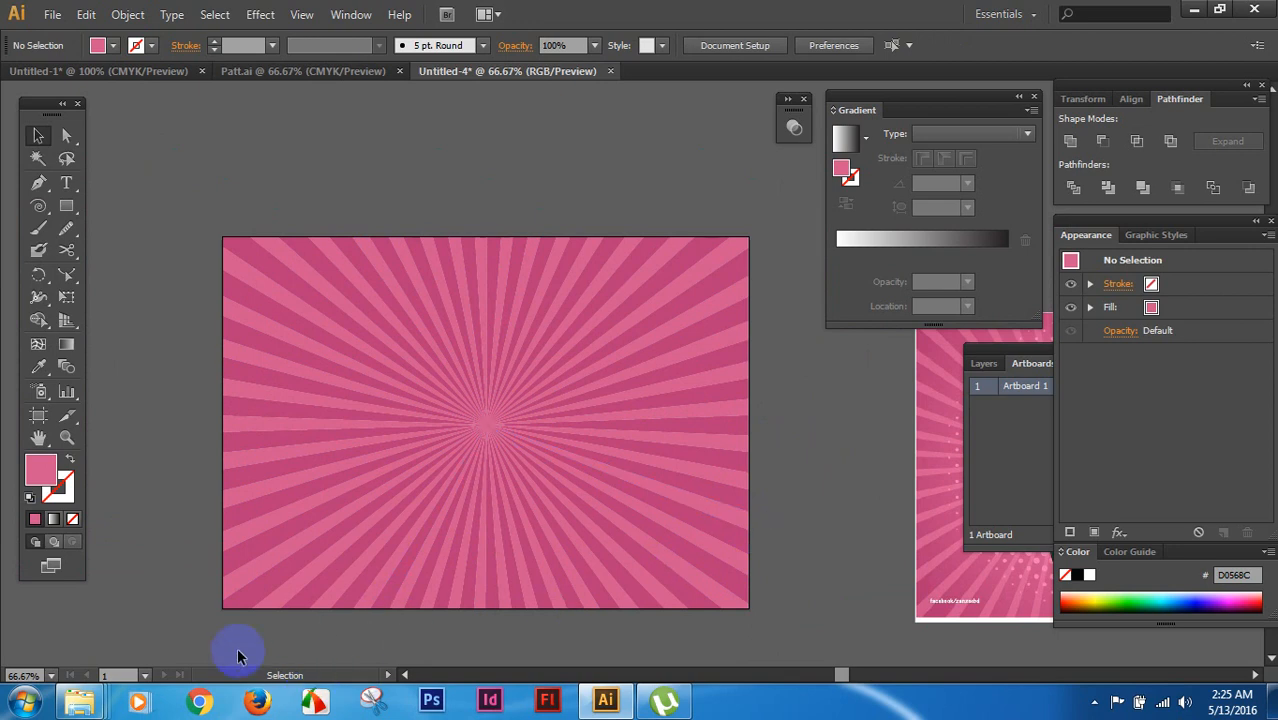
# Step: Open Firefox and search Google for "Zan zee Ice"
pyautogui.click(268, 700)
pyautogui.press('space')
pyautogui.press('space')
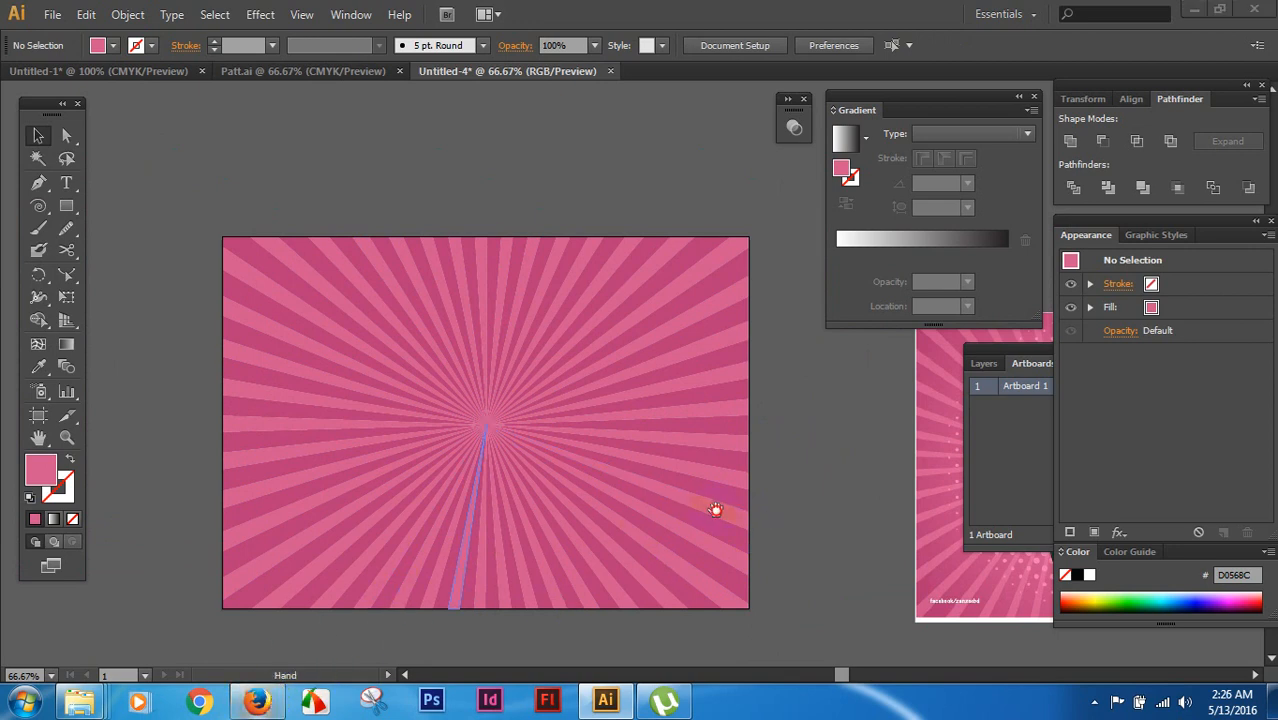
pyautogui.moveTo(805, 470); pyautogui.dragTo(513, 486)
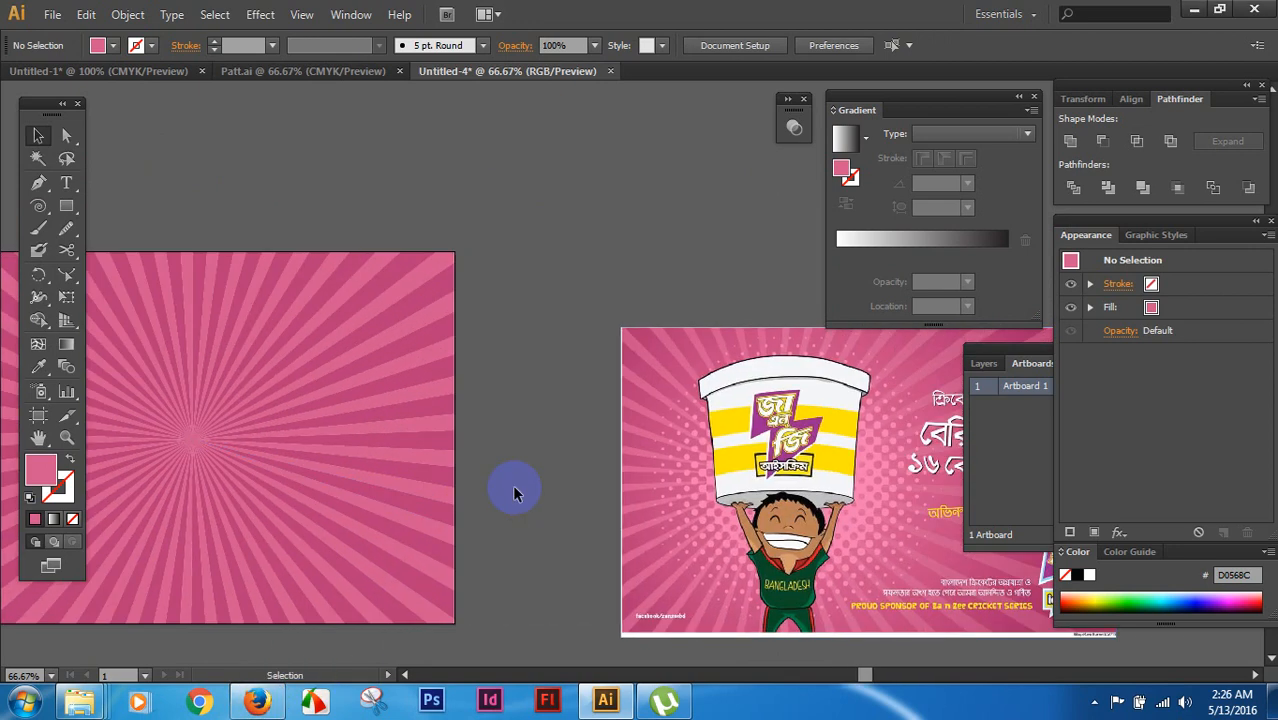
pyautogui.moveTo(732, 538); pyautogui.dragTo(499, 543)
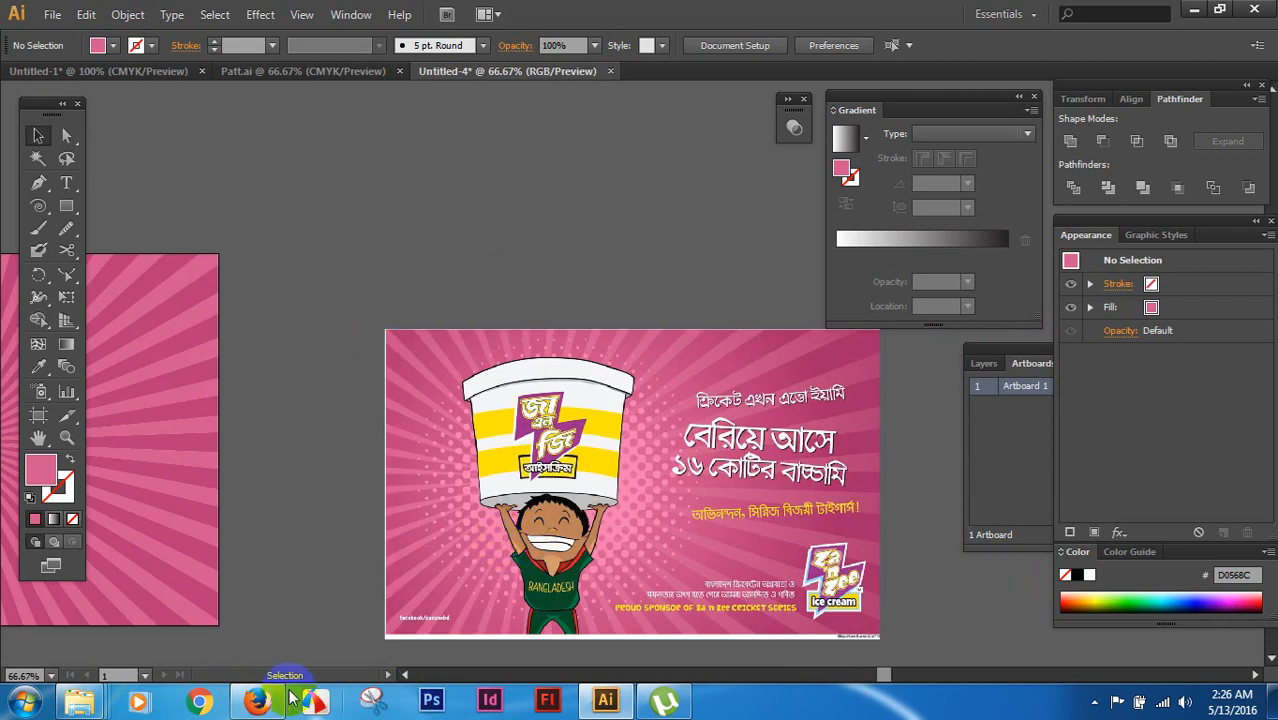
pyautogui.moveTo(260, 700)
pyautogui.click(266, 628)
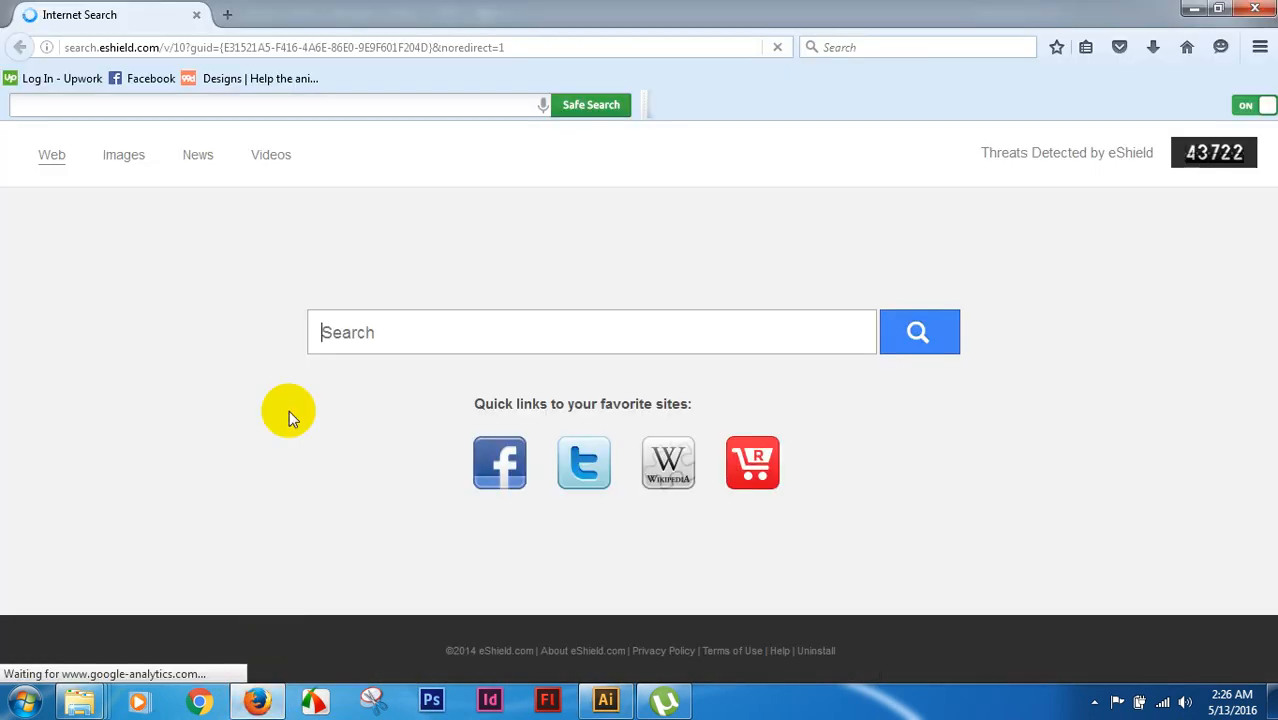
pyautogui.click(843, 48)
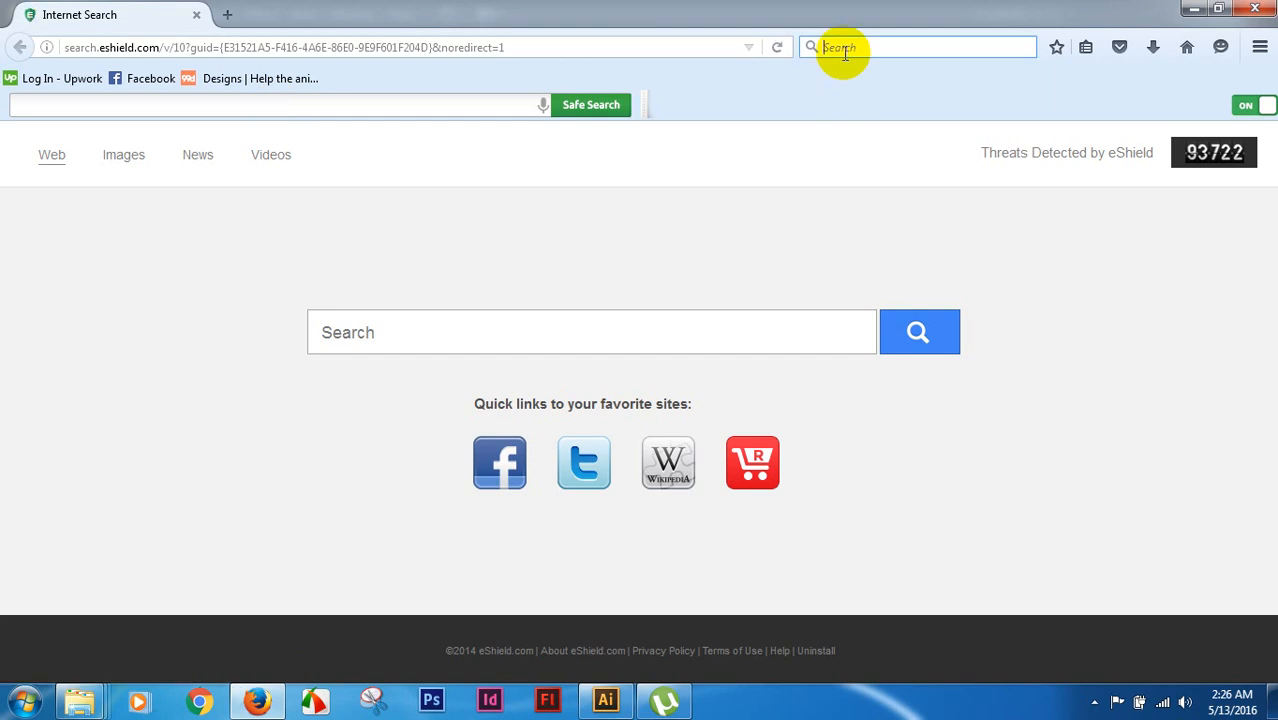
pyautogui.write('Za')
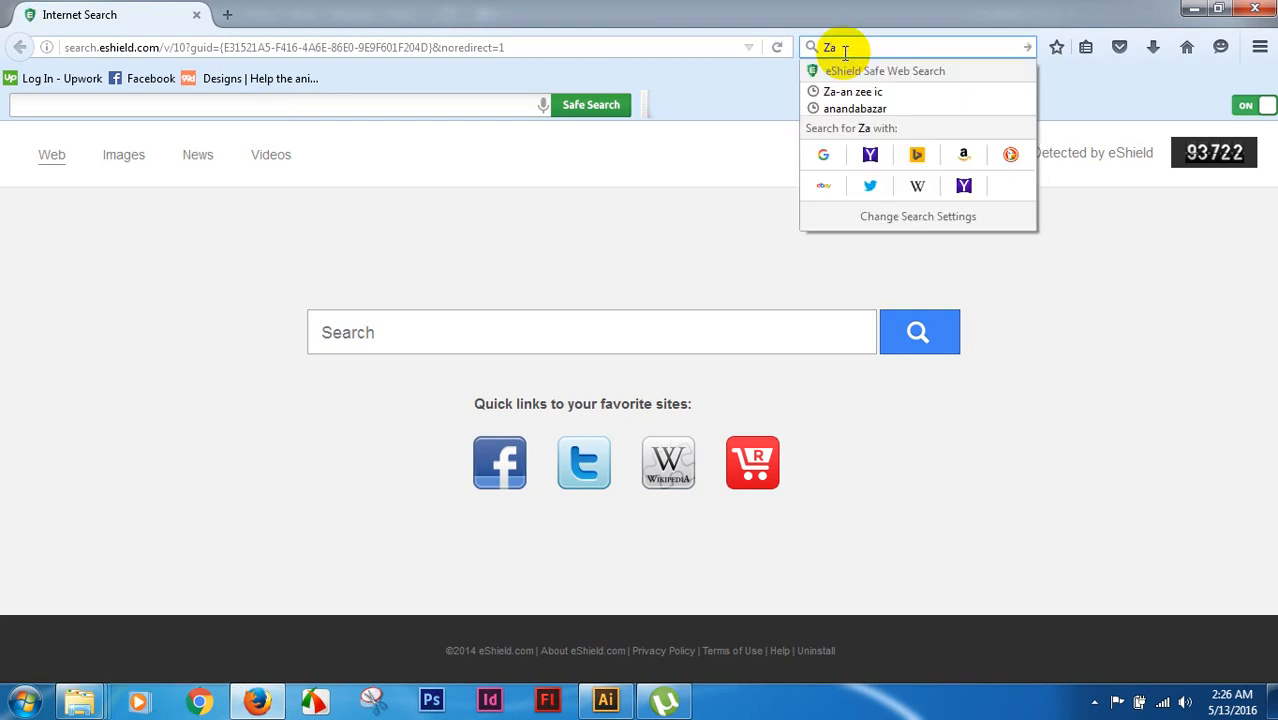
pyautogui.write('n zee Ice')
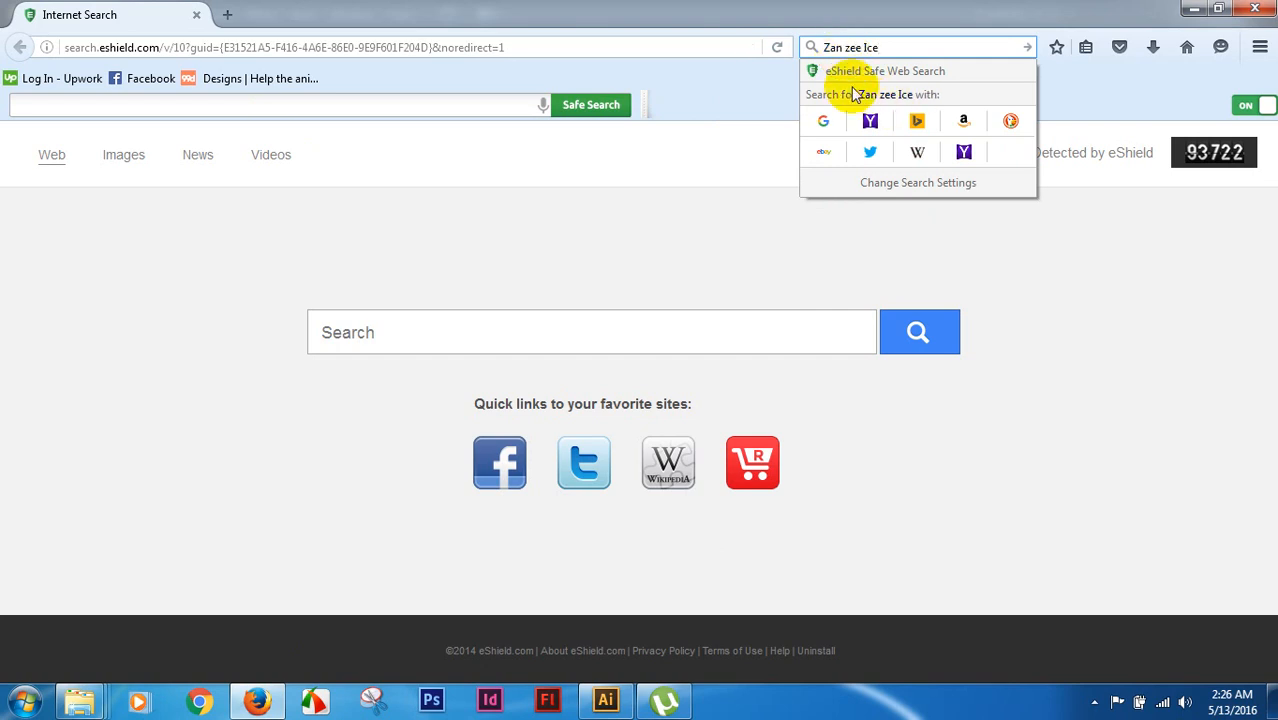
pyautogui.click(823, 120)
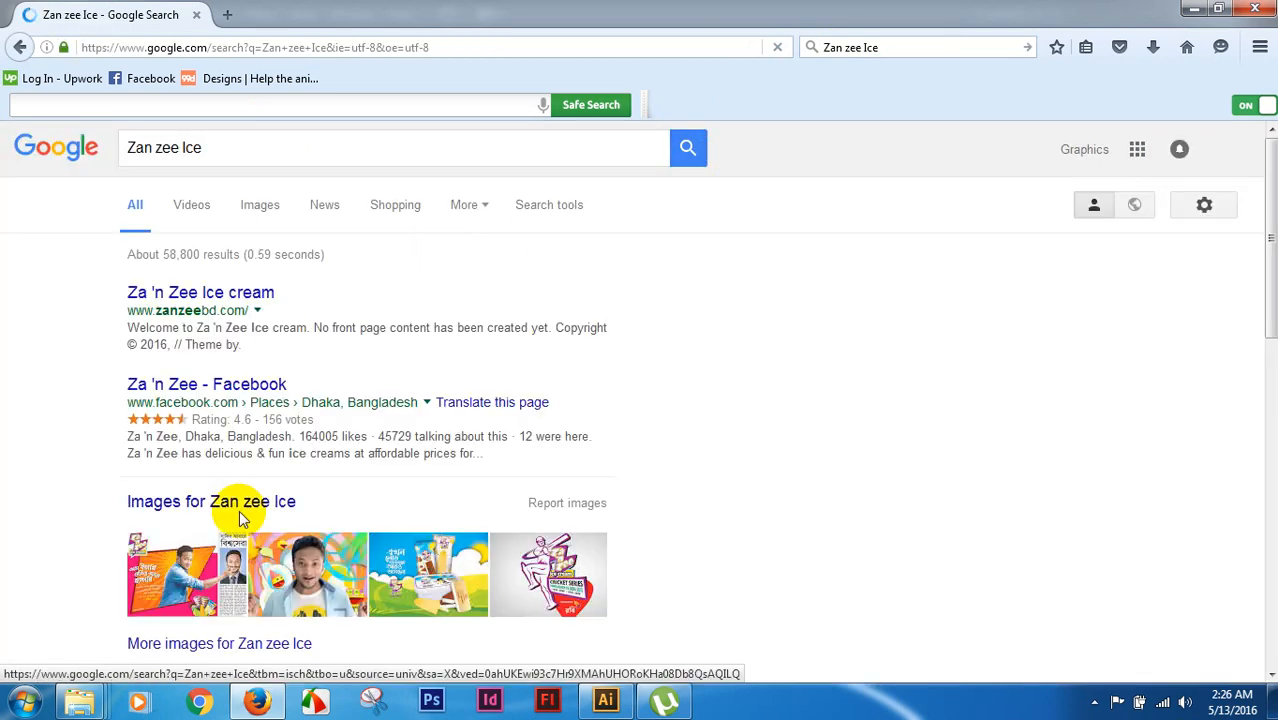
# Step: Browse the image results for Zan zee Ice ads with patterned backgrounds, enlarging the lime-green cricket series sponsor ad
pyautogui.click(262, 212)
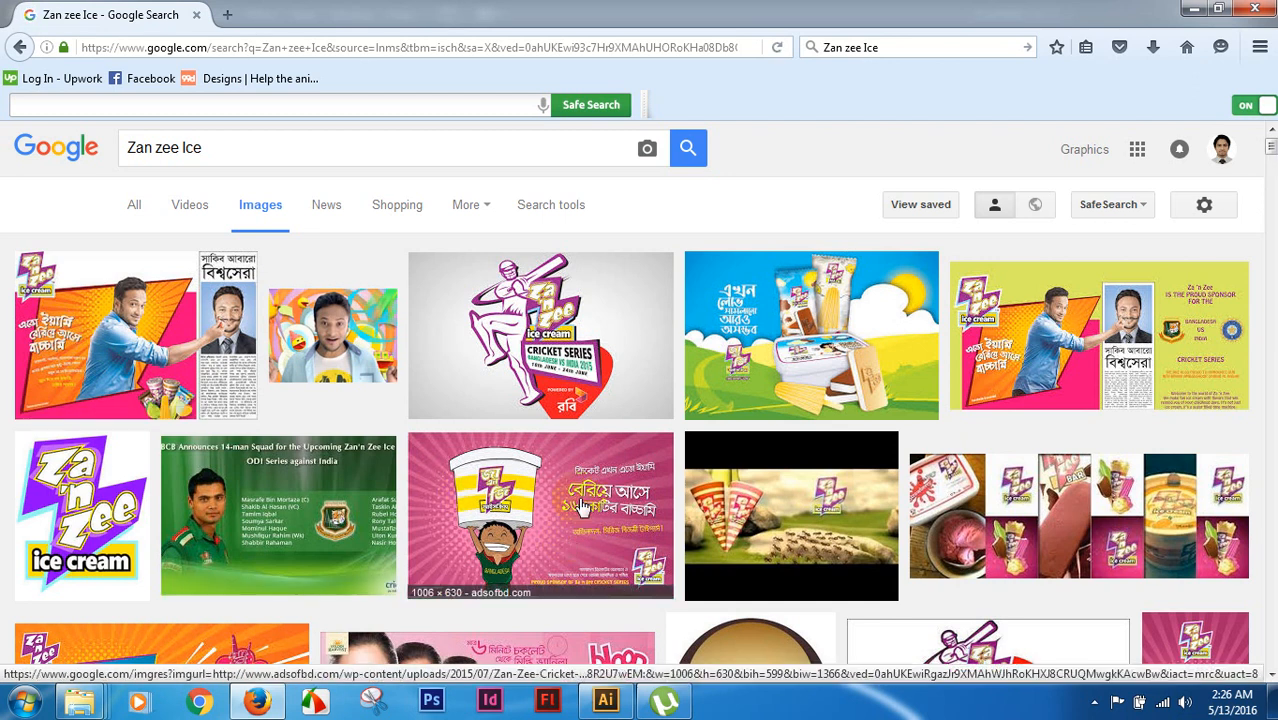
pyautogui.click(1090, 320)
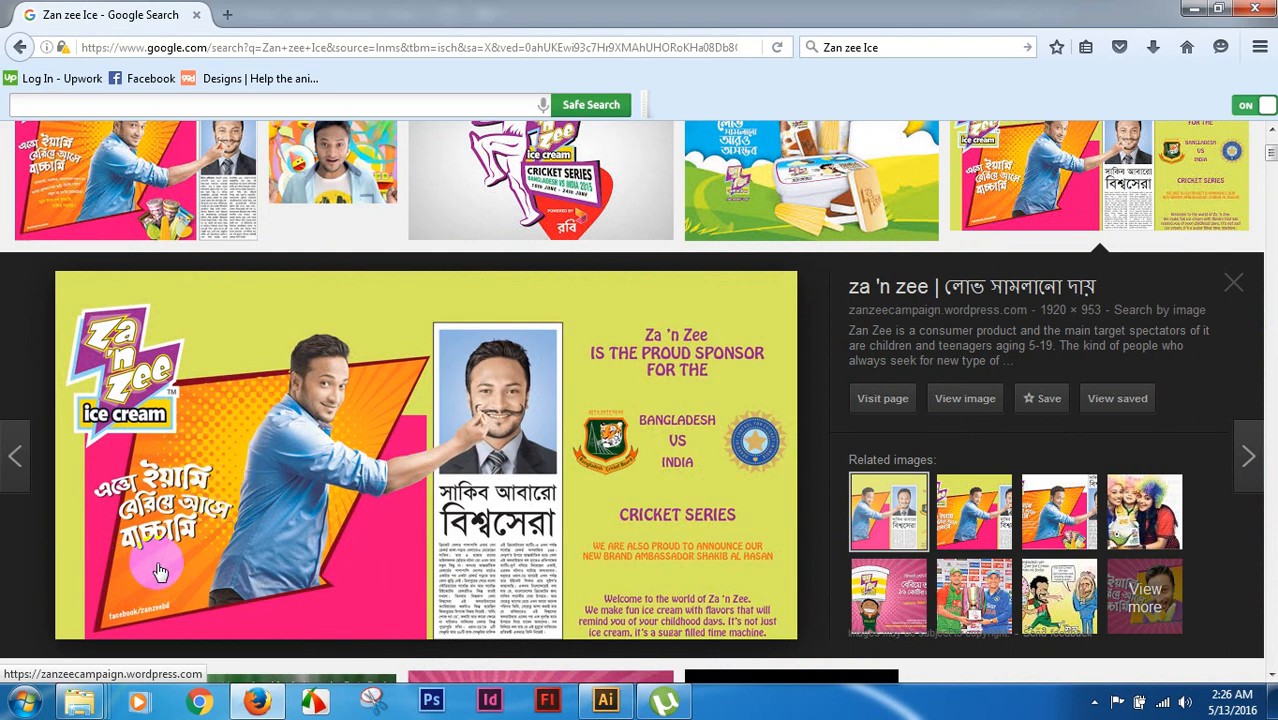
pyautogui.scroll(3, 742, 403)
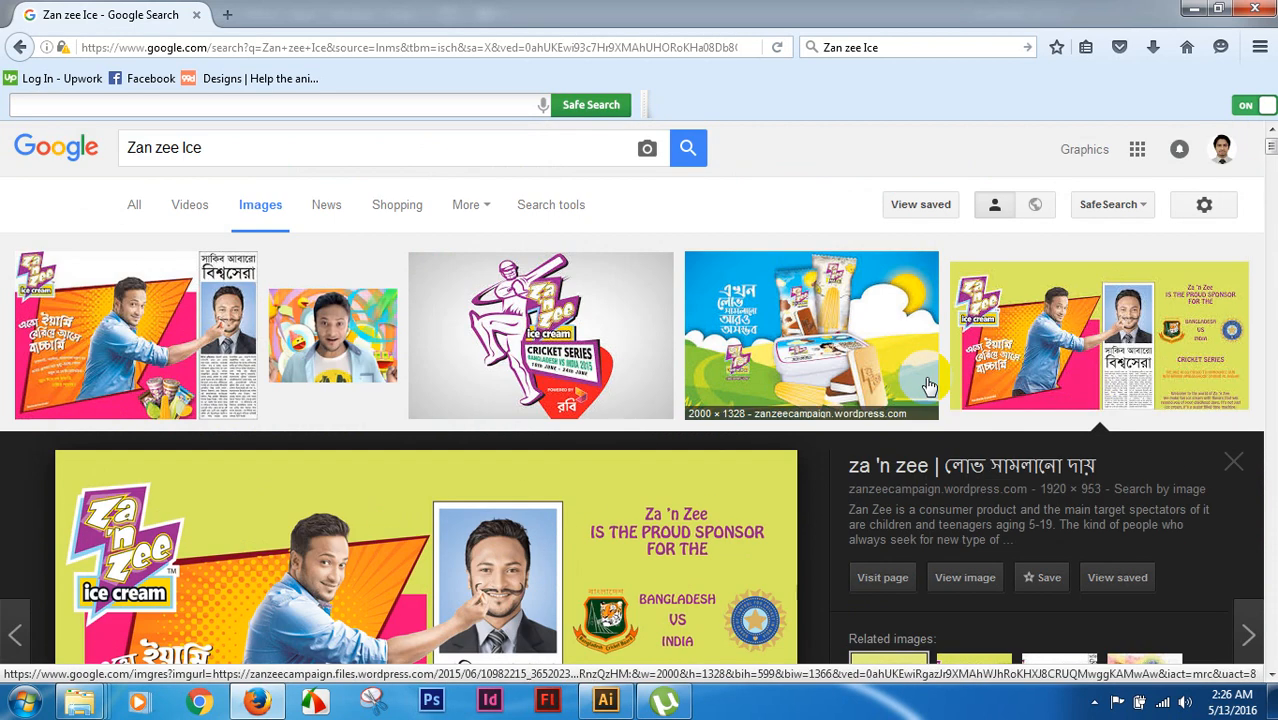
pyautogui.scroll(-10, 100, 346)
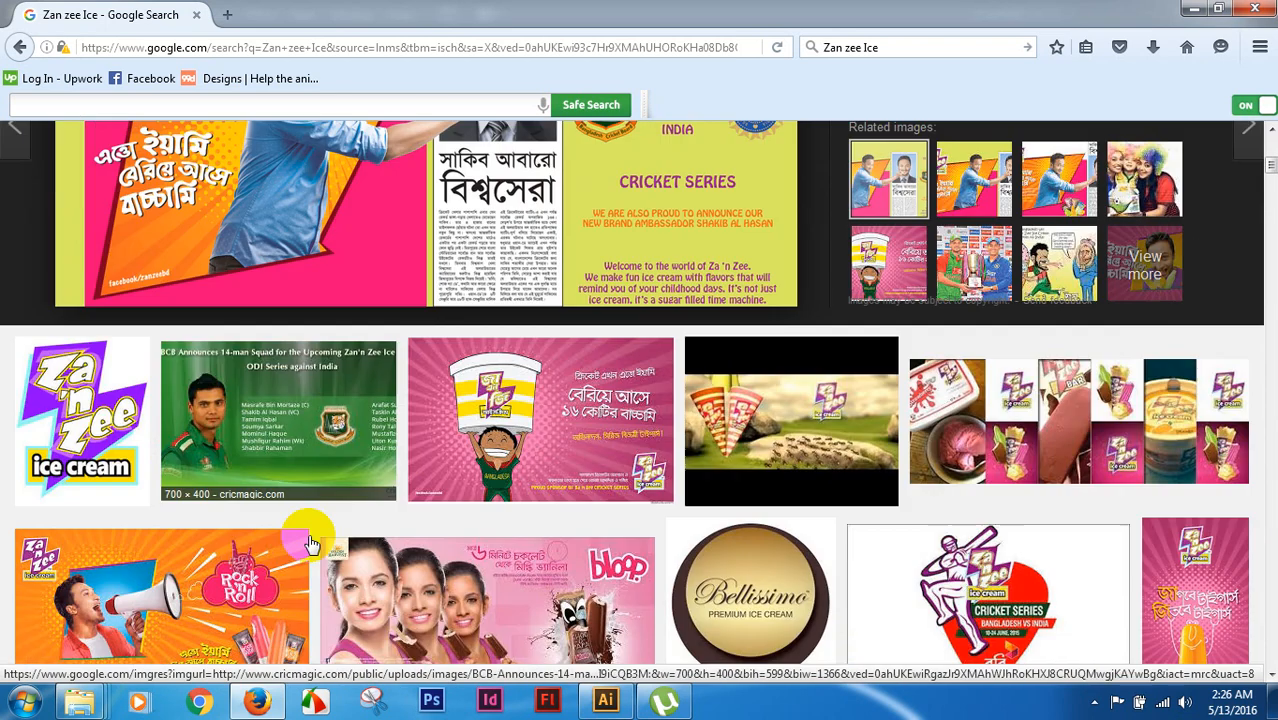
# Step: Enlarge the pink sunburst ad with the smiling man and the green ad with white dancing silhouettes, and examine their backgrounds
pyautogui.click(148, 405)
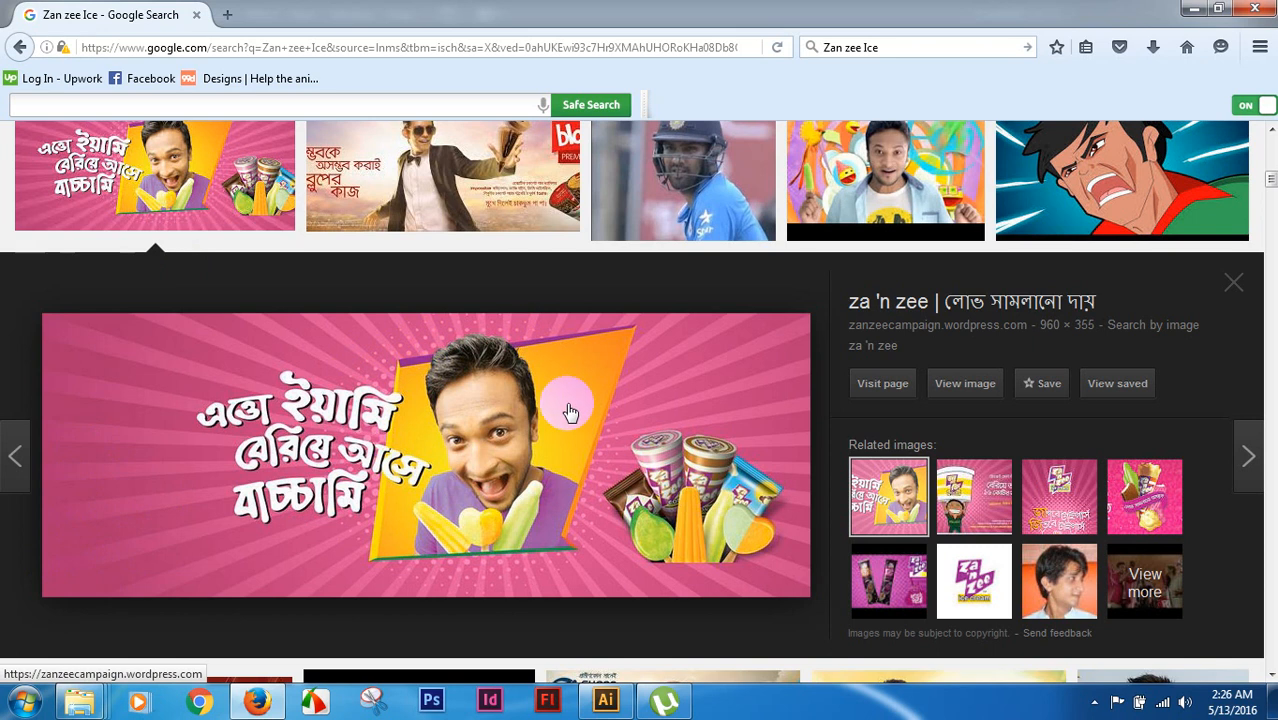
pyautogui.scroll(3, 358, 425)
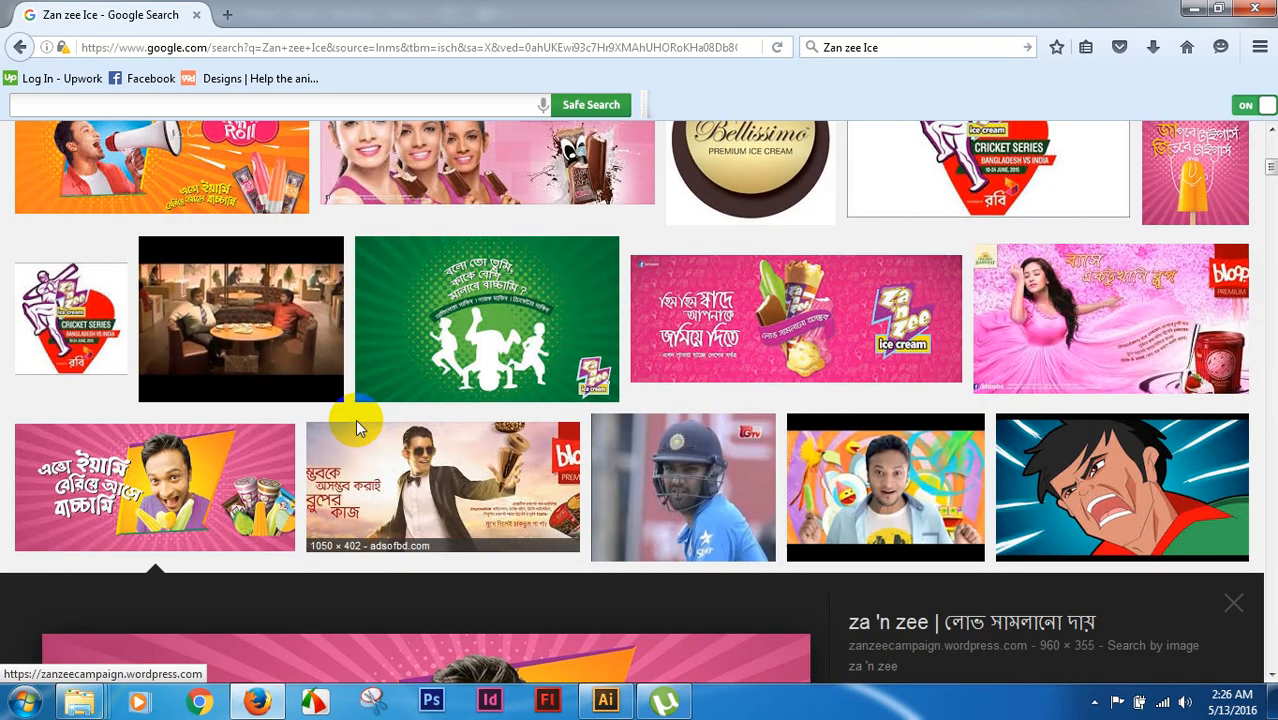
pyautogui.click(467, 321)
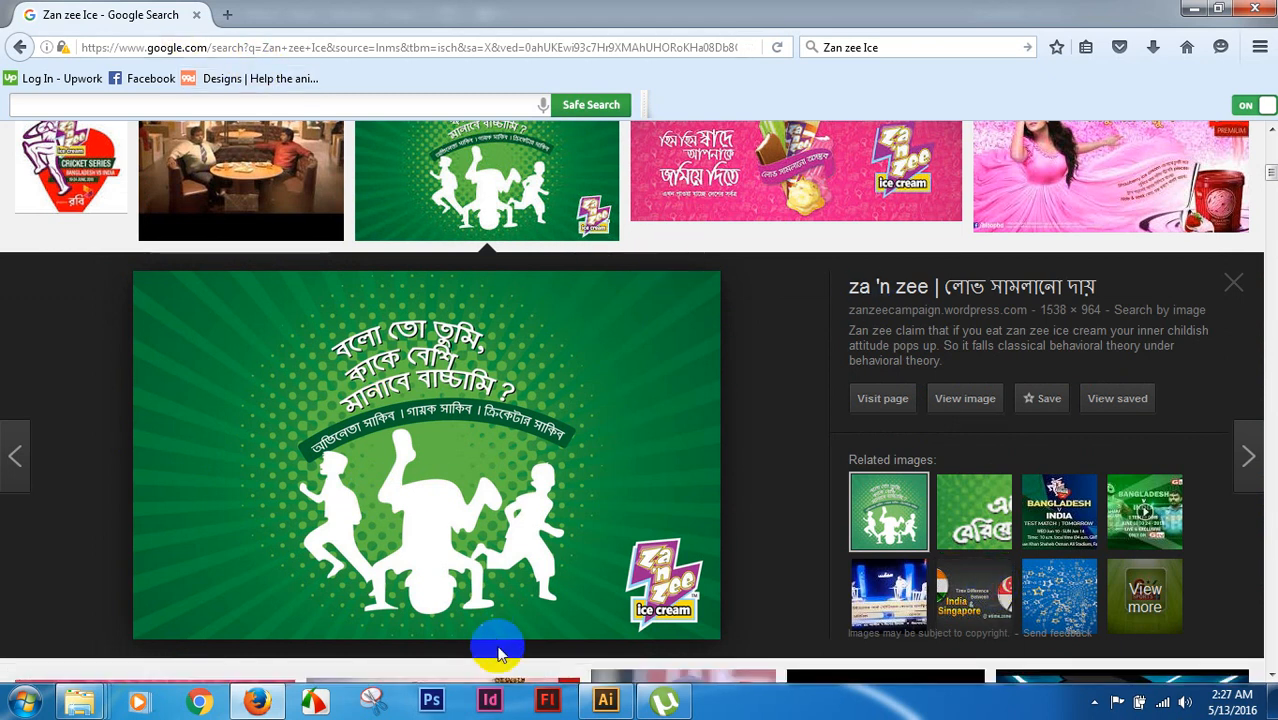
# Step: Switch back to Illustrator and view the cropped pink sunburst on the artboard
pyautogui.click(605, 700)
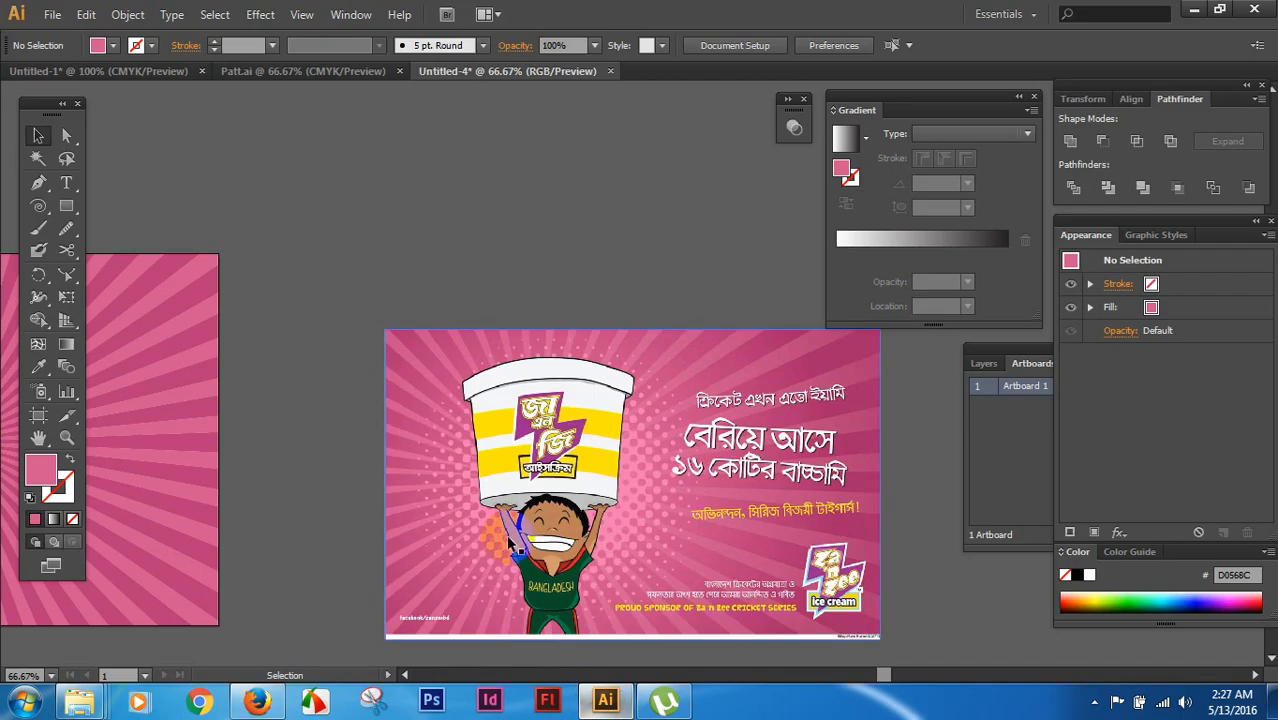
pyautogui.moveTo(222, 448); pyautogui.dragTo(773, 414)
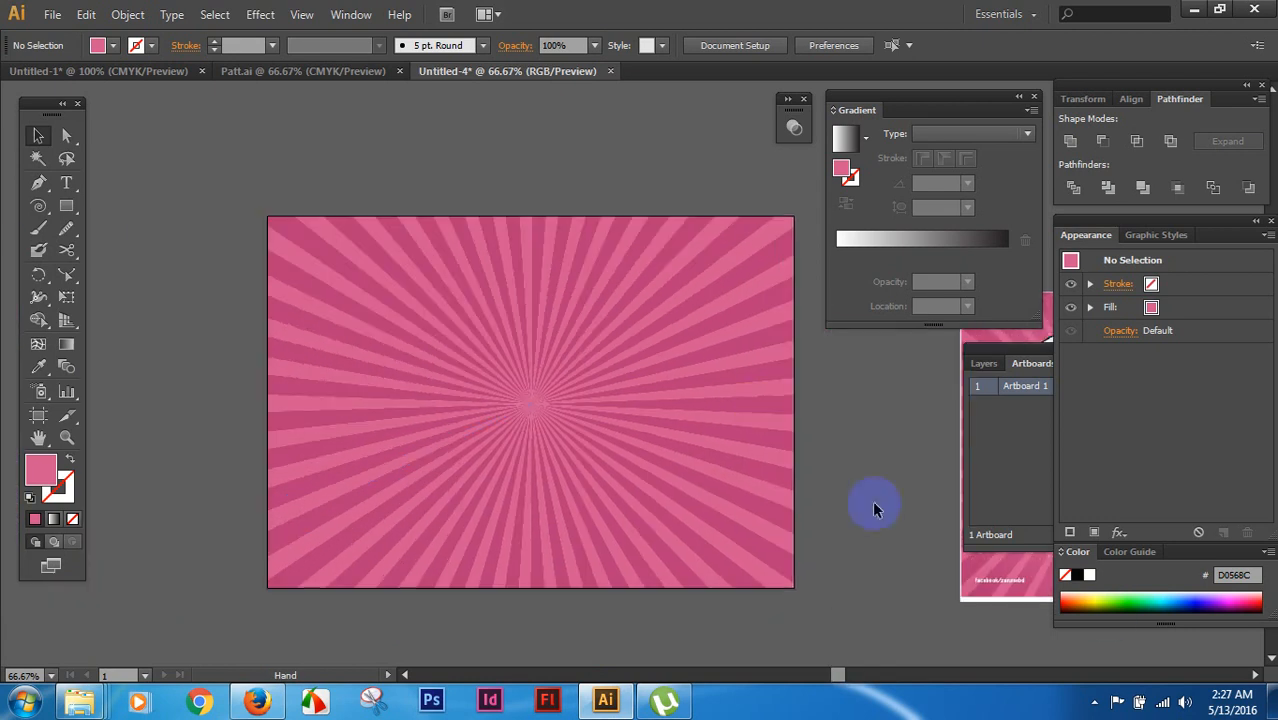
pyautogui.click(1095, 703)
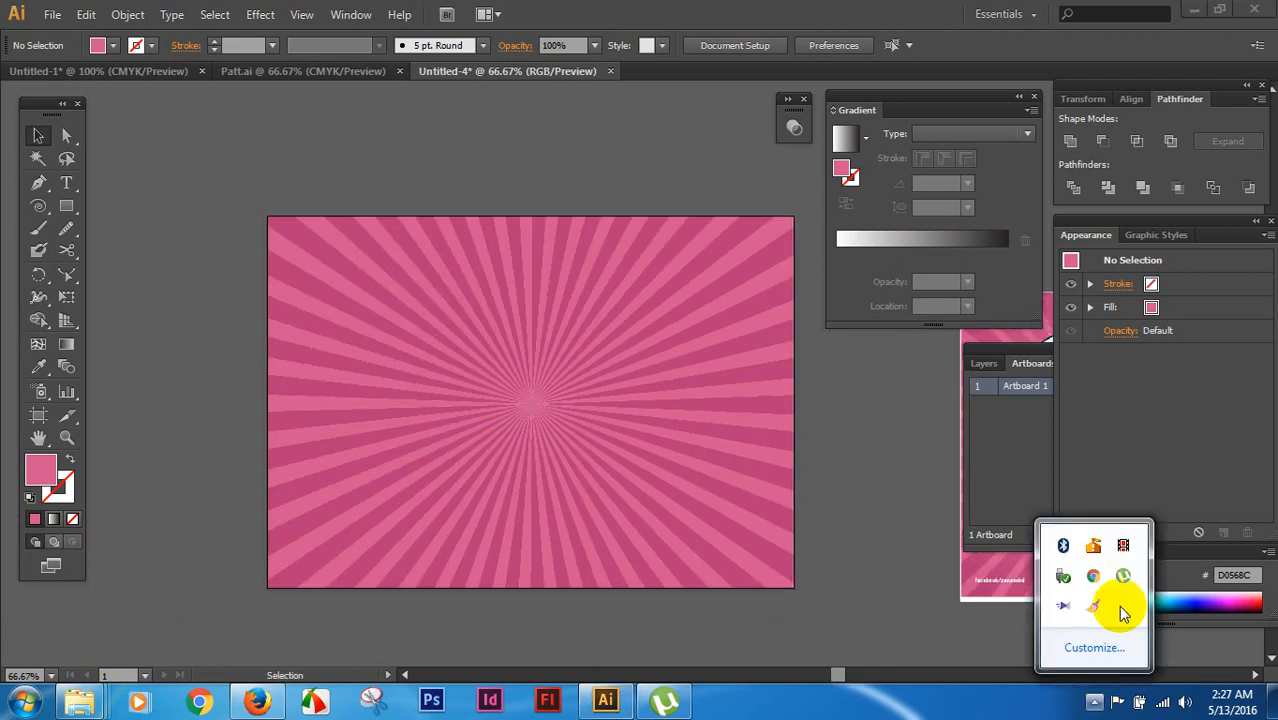